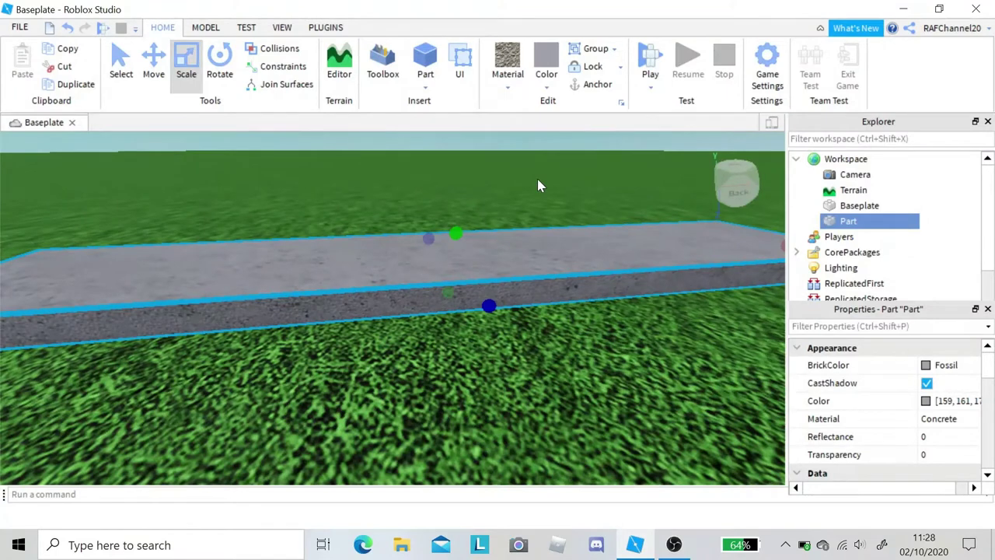
# Scale the selected concrete part into a long road slab and narrow its width slightly.
pyautogui.moveTo(499, 244); pyautogui.dragTo(562, 230)
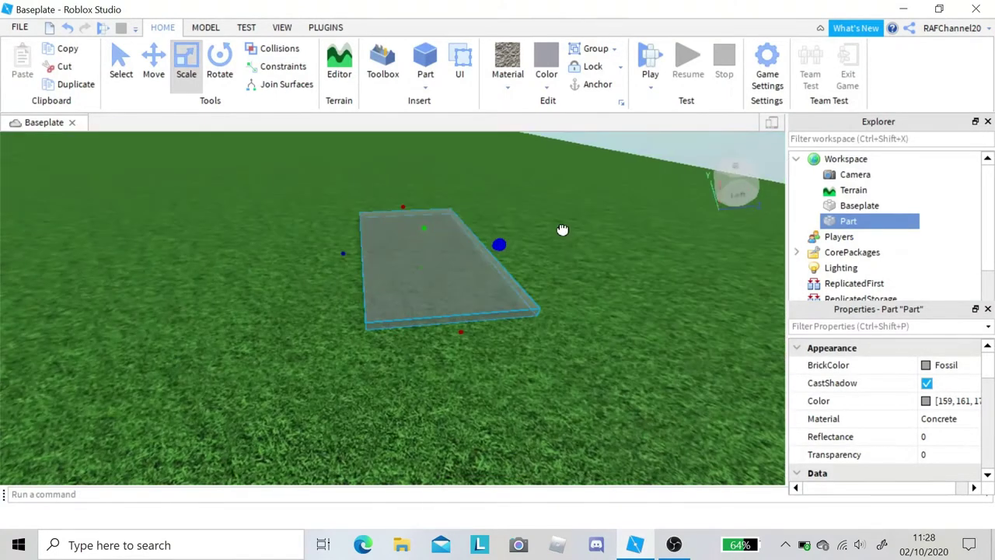
pyautogui.moveTo(563, 230); pyautogui.dragTo(373, 311, button='right')
pyautogui.moveTo(371, 315); pyautogui.dragTo(360, 376)
pyautogui.scroll(3, 534, 231)
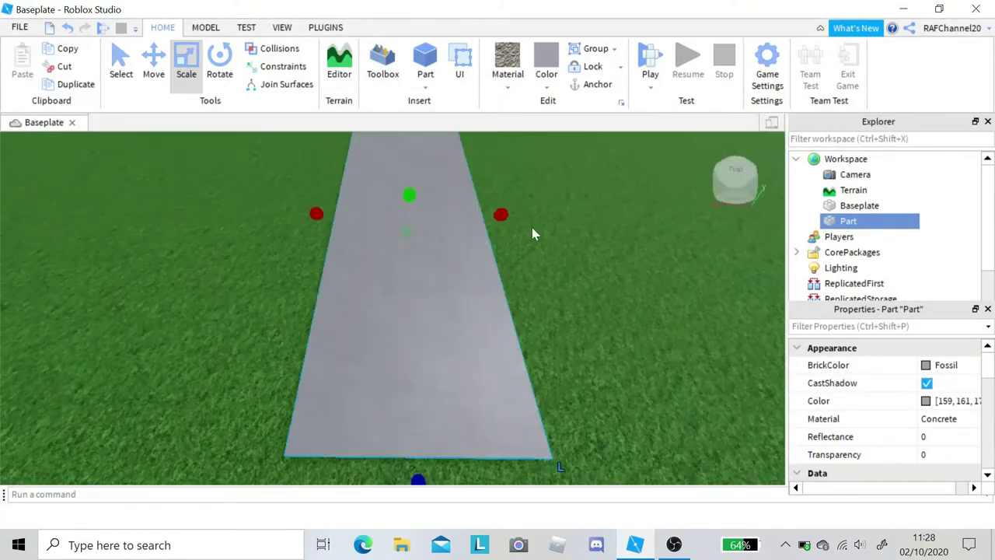
pyautogui.moveTo(503, 216); pyautogui.dragTo(485, 218)
pyautogui.scroll(-3, 340, 264)
# Lengthen the concrete road slab considerably at one of its short ends.
pyautogui.moveTo(342, 265)
pyautogui.mouseDown(button='right')
pyautogui.moveTo(346, 254)
pyautogui.moveTo(361, 267)
pyautogui.mouseUp(button='right')
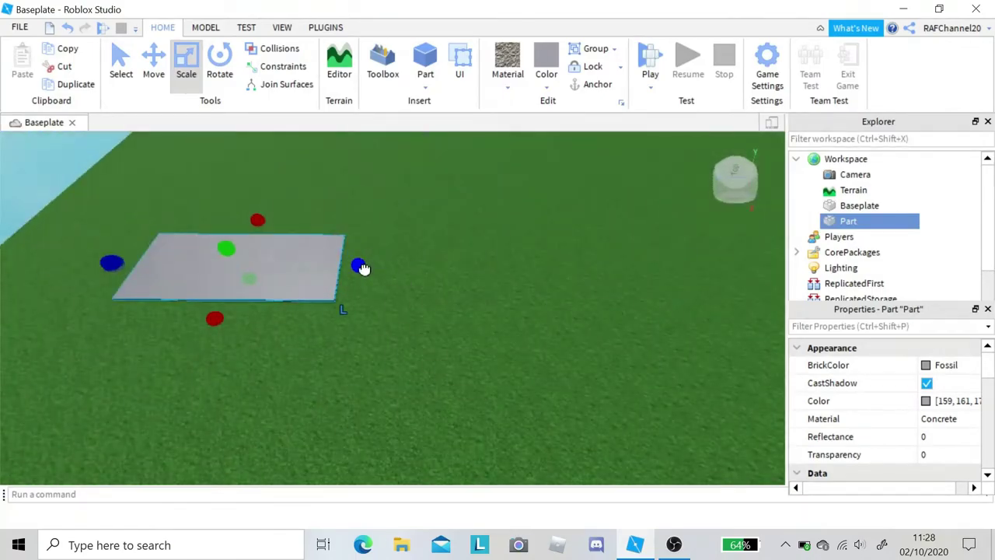
pyautogui.moveTo(360, 266); pyautogui.dragTo(454, 266)
pyautogui.scroll(4, 301, 327)
pyautogui.moveTo(301, 328); pyautogui.dragTo(289, 325, button='right')
pyautogui.moveTo(447, 218)
pyautogui.mouseDown()
pyautogui.moveTo(451, 205)
pyautogui.moveTo(454, 219)
pyautogui.mouseUp()
pyautogui.moveTo(318, 373); pyautogui.dragTo(318, 383, button='right')
pyautogui.click(356, 373)
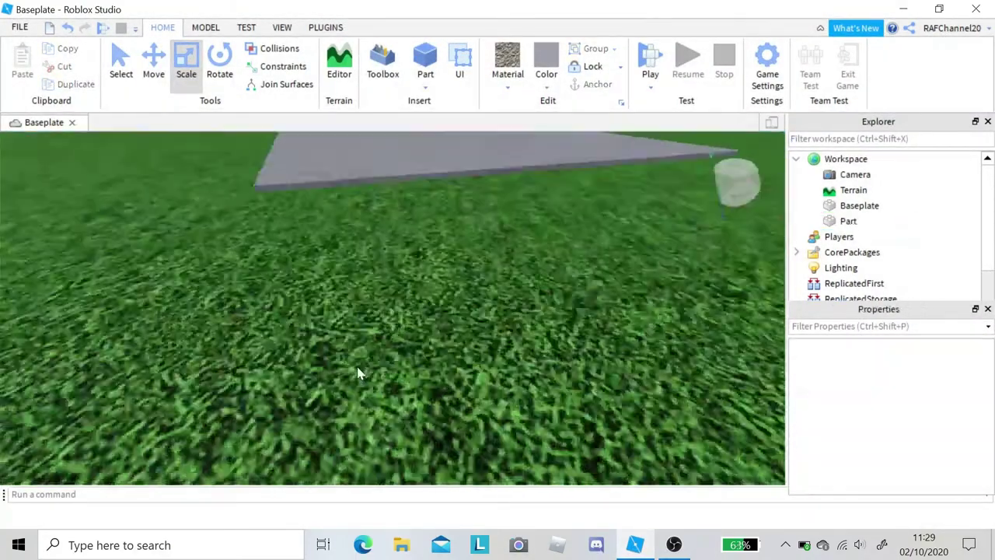
# Insert a new block part and place it on a corner of the road slab.
pyautogui.moveTo(136, 259); pyautogui.dragTo(137, 265, button='right')
pyautogui.click(426, 59)
pyautogui.moveTo(409, 202); pyautogui.dragTo(412, 205, button='right')
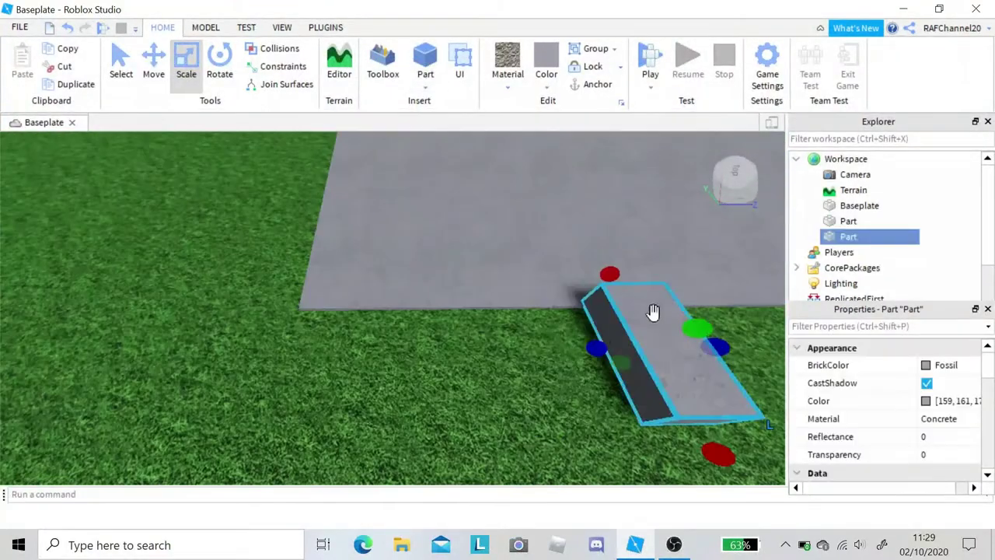
pyautogui.moveTo(653, 312); pyautogui.dragTo(335, 250)
pyautogui.scroll(3, 335, 250)
pyautogui.moveTo(437, 250); pyautogui.dragTo(441, 250, button='right')
pyautogui.scroll(-3, 440, 249)
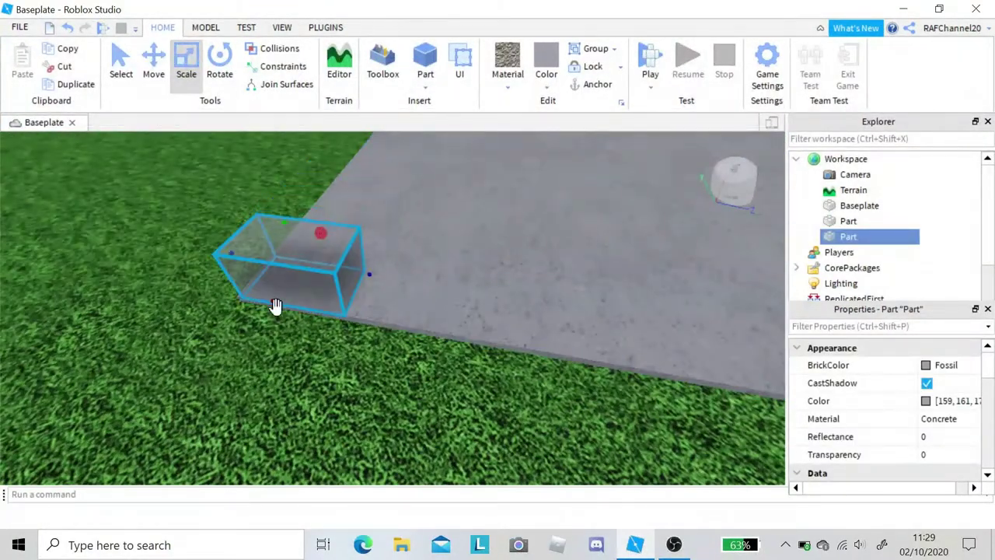
# Lower the new block's top to the slab's surface at the corner and color it Deep orange.
pyautogui.moveTo(289, 273); pyautogui.dragTo(290, 301)
pyautogui.scroll(3, 310, 305)
pyautogui.moveTo(310, 305); pyautogui.dragTo(311, 306, button='right')
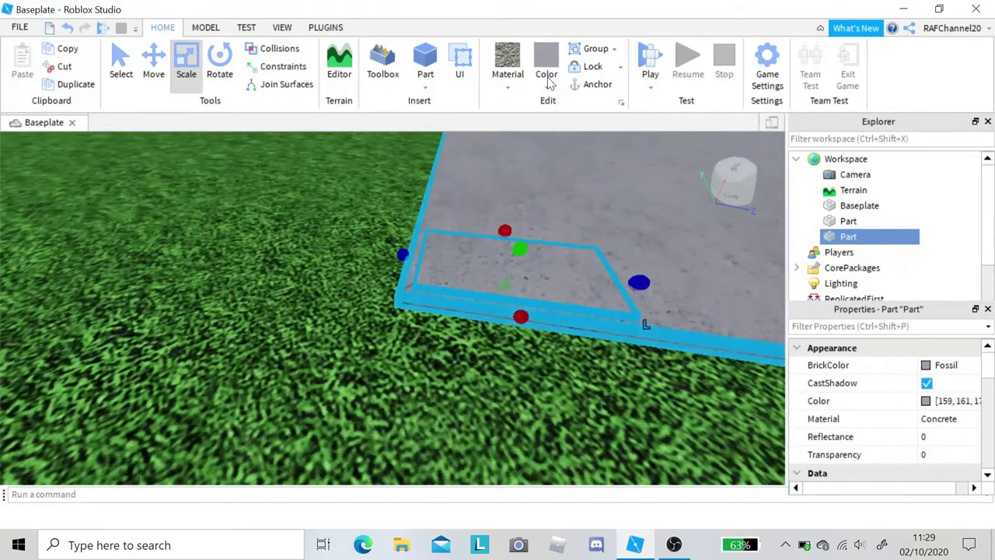
pyautogui.click(548, 86)
pyautogui.click(550, 224)
pyautogui.moveTo(447, 284); pyautogui.dragTo(445, 283, button='right')
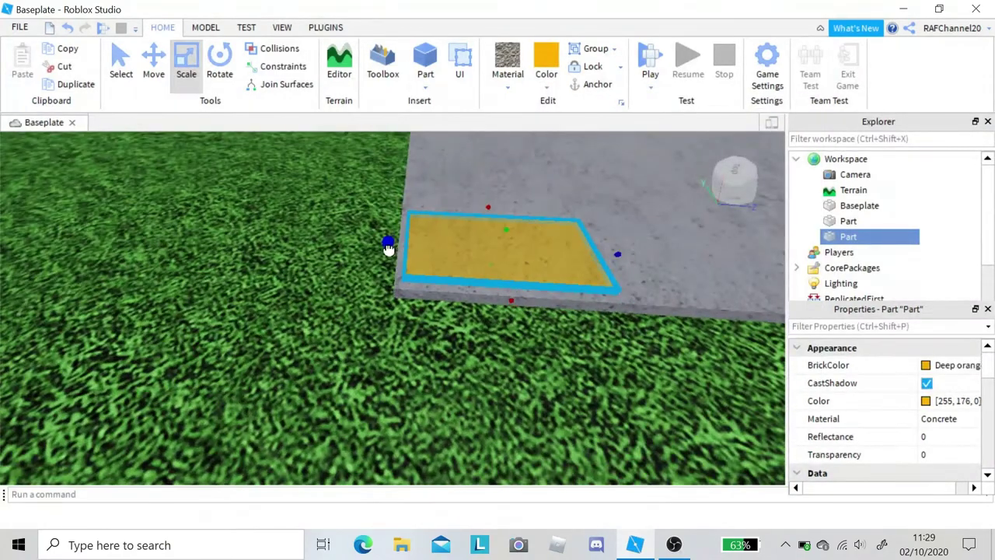
# Stretch the orange block into a line running the full length of the slab's long edge.
pyautogui.moveTo(388, 249); pyautogui.dragTo(385, 251)
pyautogui.press('s')
pyautogui.press('d')
pyautogui.moveTo(302, 295); pyautogui.dragTo(584, 314)
pyautogui.press('d')
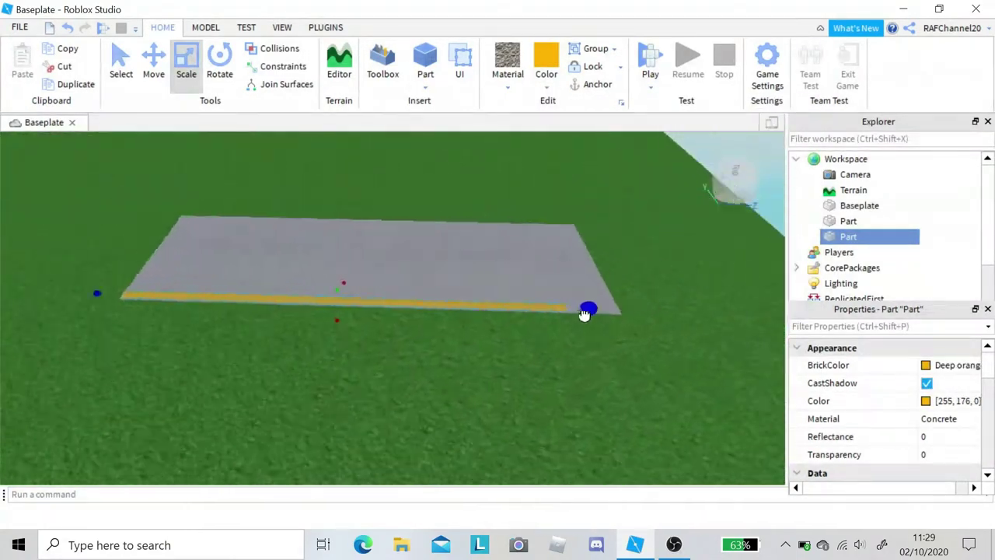
pyautogui.scroll(4, 462, 285)
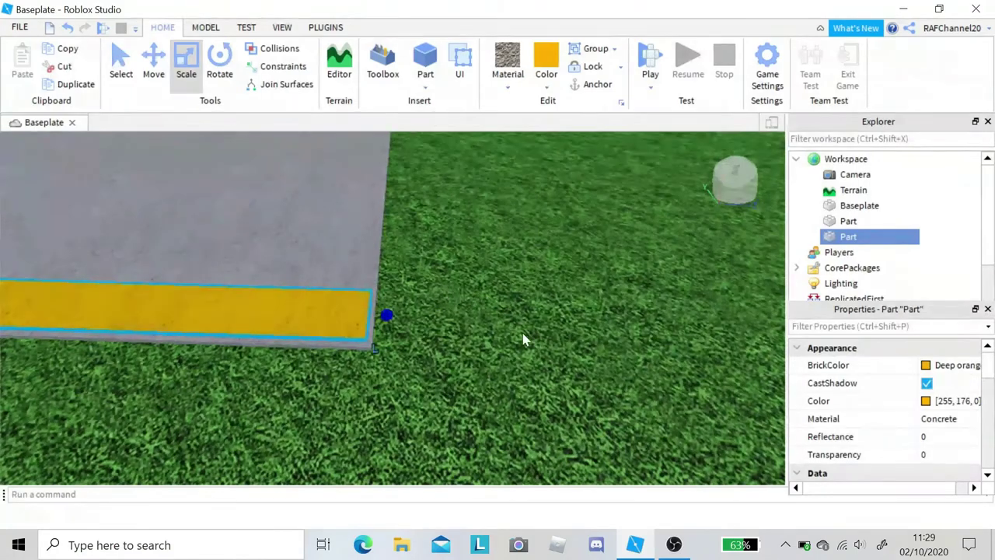
pyautogui.click(523, 339)
# Duplicate the slab together with its orange edge line and place the copy flush alongside the original as a second lane.
pyautogui.scroll(-4, 498, 315)
pyautogui.press('a')
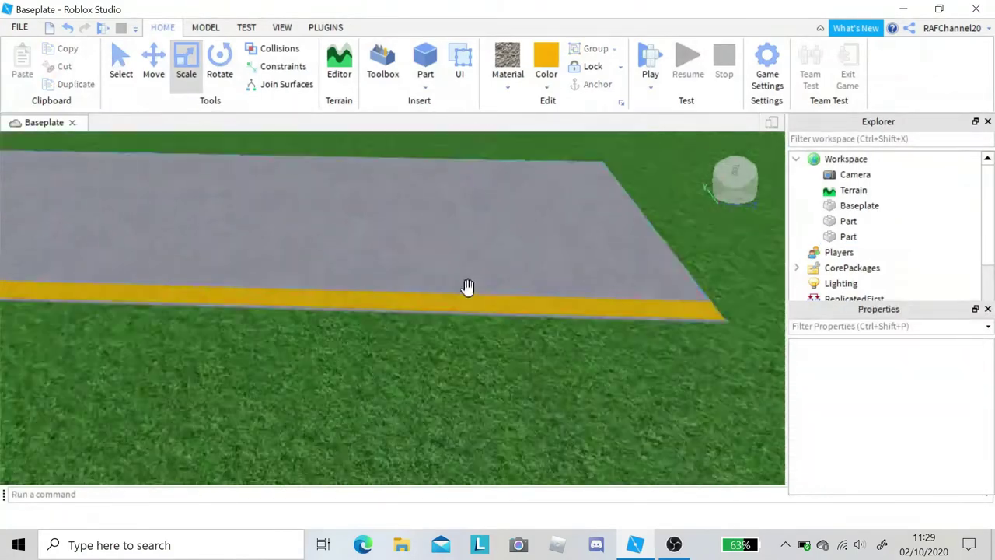
pyautogui.moveTo(425, 372); pyautogui.dragTo(428, 277, button='right')
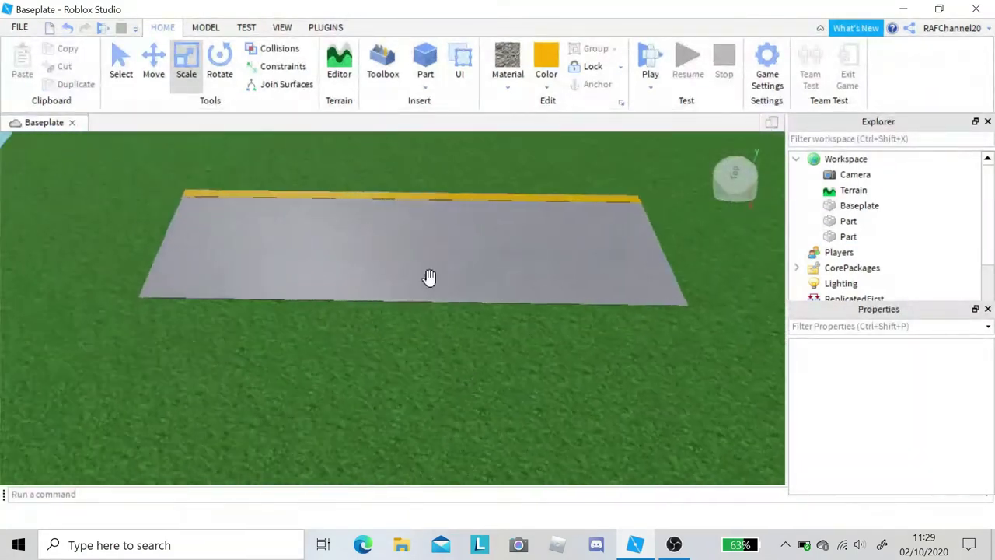
pyautogui.click(422, 200)
pyautogui.rightClick(338, 196)
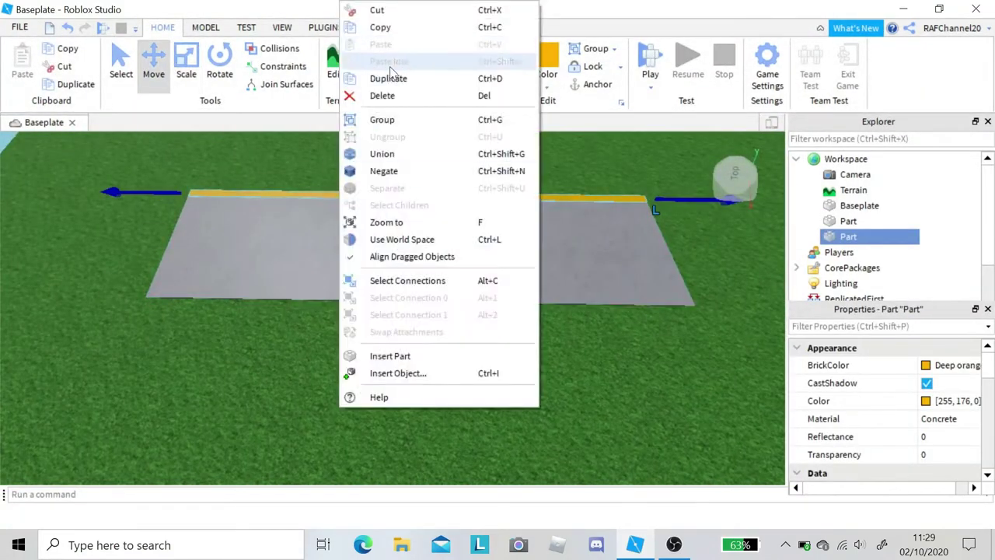
pyautogui.click(231, 363)
pyautogui.moveTo(137, 169); pyautogui.dragTo(758, 375)
pyautogui.rightClick(490, 202)
pyautogui.click(533, 79)
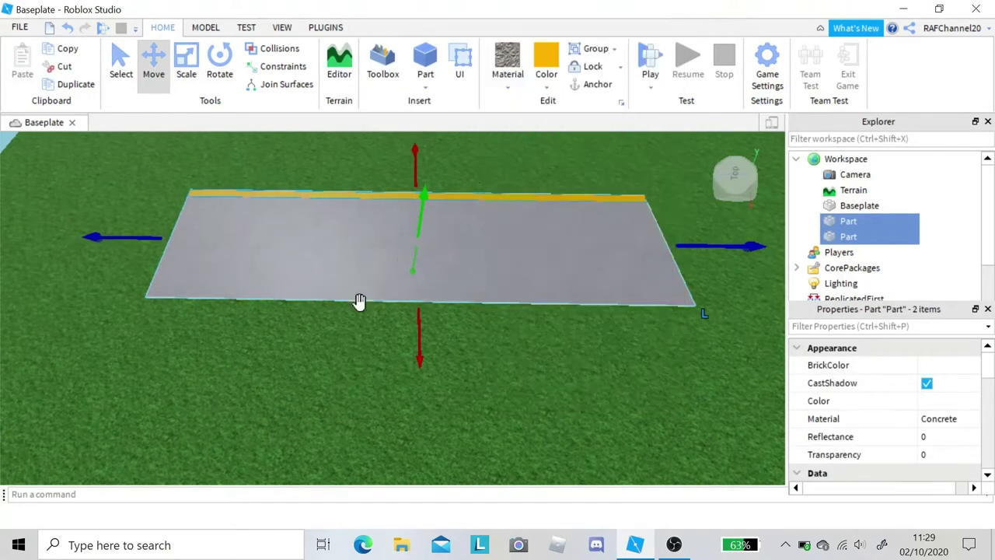
pyautogui.moveTo(360, 300); pyautogui.dragTo(353, 305, button='right')
pyautogui.moveTo(259, 271); pyautogui.dragTo(398, 313)
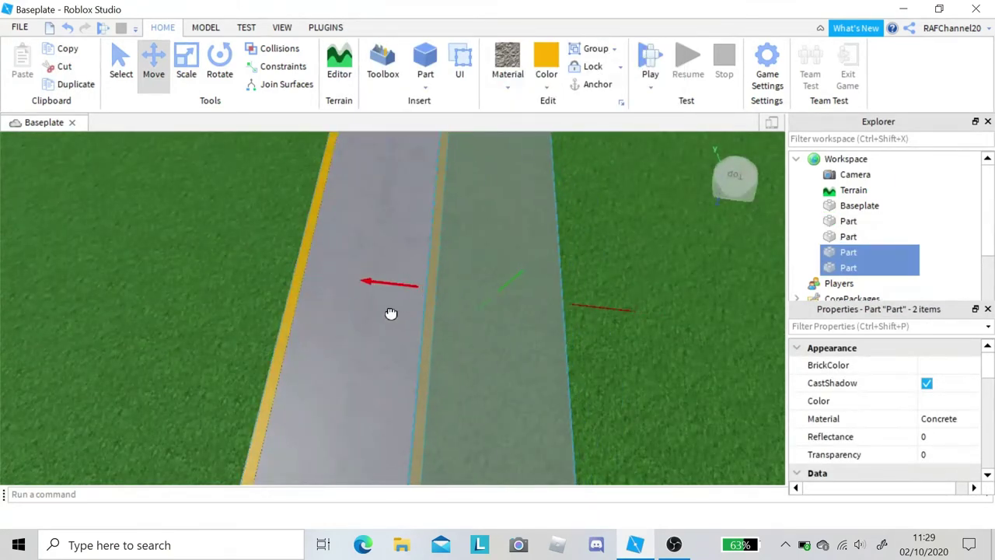
pyautogui.click(614, 364)
# Duplicate the orange center line and place the copy along the second lane's outer edge.
pyautogui.scroll(3, 567, 365)
pyautogui.moveTo(567, 365); pyautogui.dragTo(545, 331, button='right')
pyautogui.rightClick(544, 331)
pyautogui.click(588, 78)
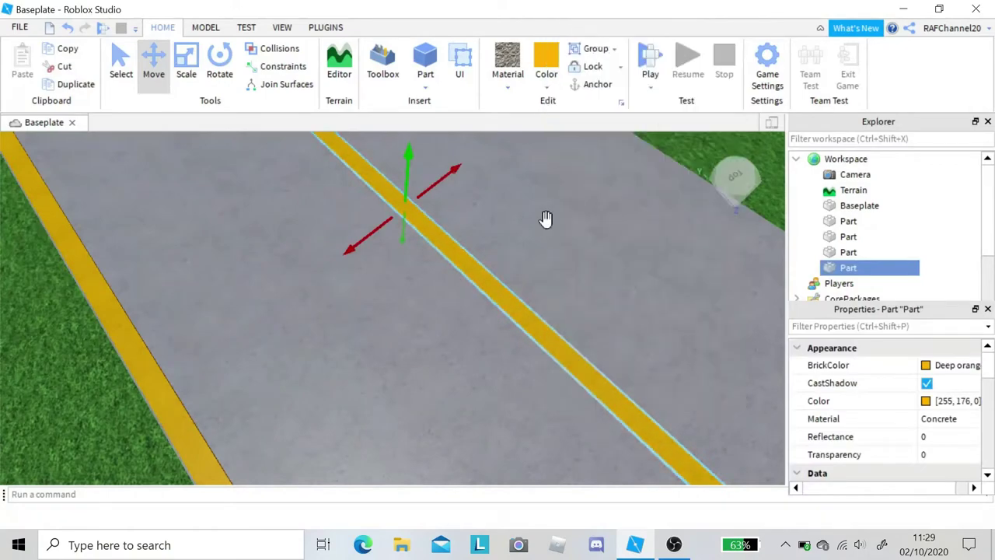
pyautogui.moveTo(545, 220); pyautogui.dragTo(462, 244, button='right')
pyautogui.press('d')
pyautogui.press('d')
pyautogui.moveTo(462, 240); pyautogui.dragTo(498, 253)
pyautogui.scroll(4, 495, 256)
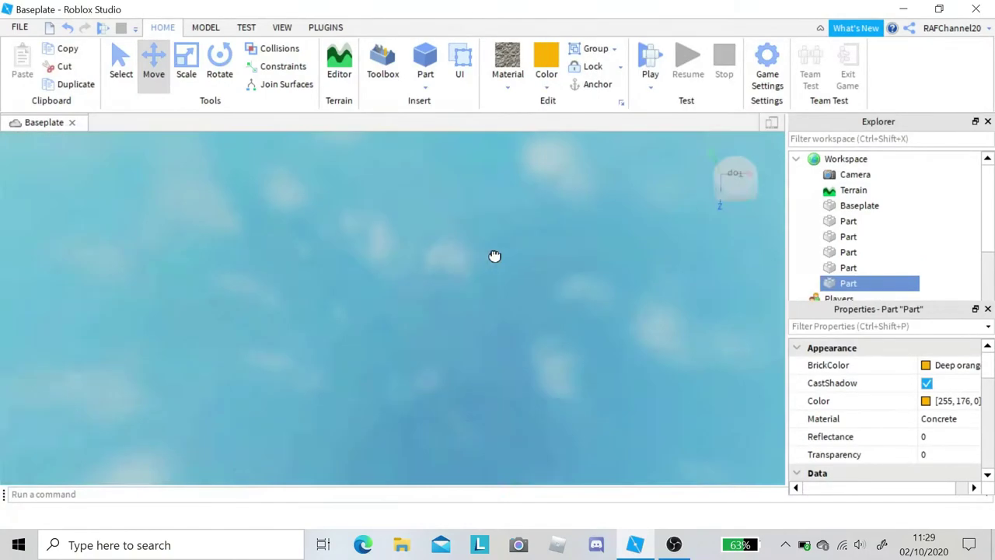
pyautogui.moveTo(495, 256); pyautogui.dragTo(451, 252, button='right')
pyautogui.click(463, 313)
# Duplicate the orange center line and set the two lines side by side with a gap between them.
pyautogui.press('a')
pyautogui.scroll(-3, 435, 311)
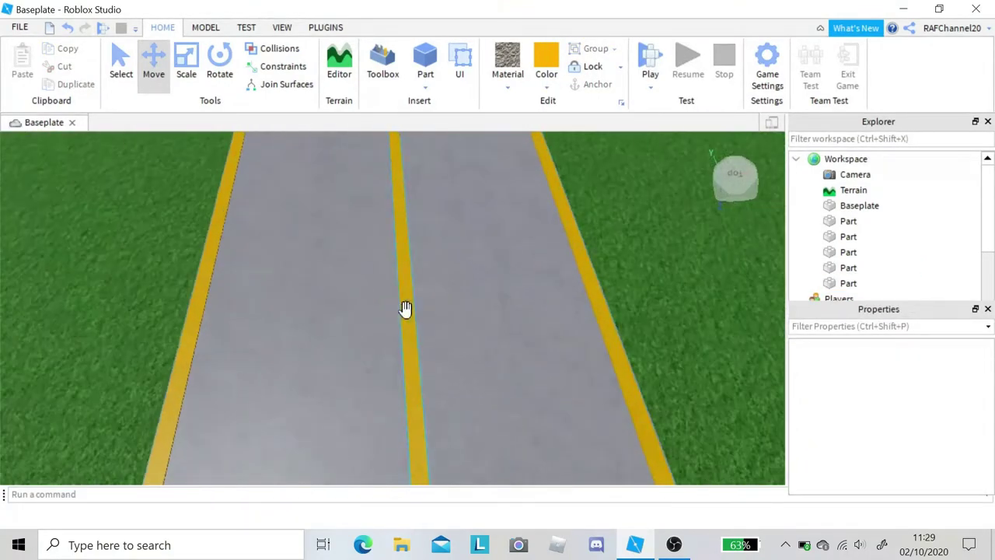
pyautogui.click(406, 309)
pyautogui.scroll(3, 416, 296)
pyautogui.scroll(-3, 400, 288)
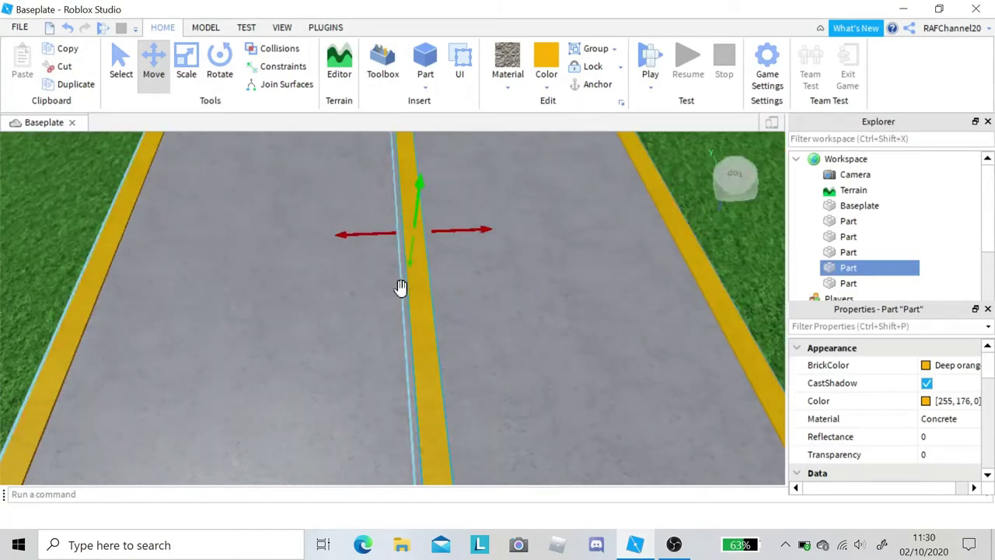
pyautogui.rightClick(420, 287)
pyautogui.click(478, 81)
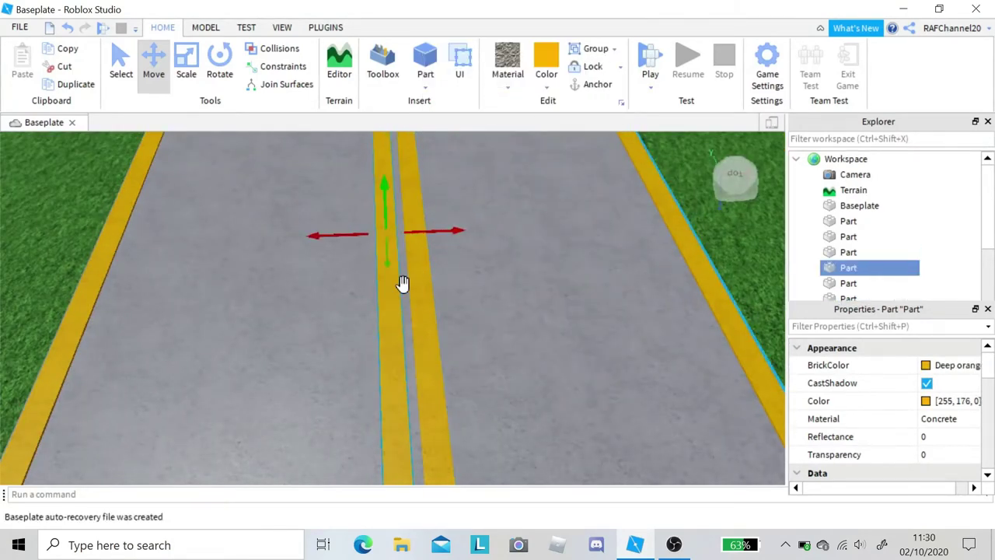
pyautogui.scroll(-5, 495, 228)
pyautogui.moveTo(496, 228); pyautogui.dragTo(568, 329, button='right')
pyautogui.click(343, 463)
# Move one of the two center lines closer to the other to narrow the gap between them.
pyautogui.scroll(5, 568, 328)
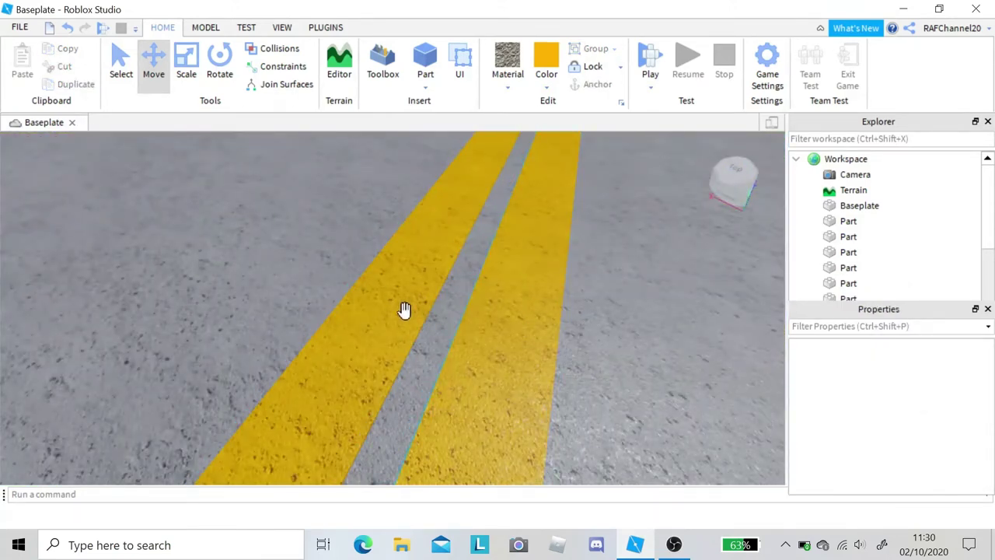
pyautogui.click(516, 279)
pyautogui.moveTo(588, 249); pyautogui.dragTo(609, 184, button='right')
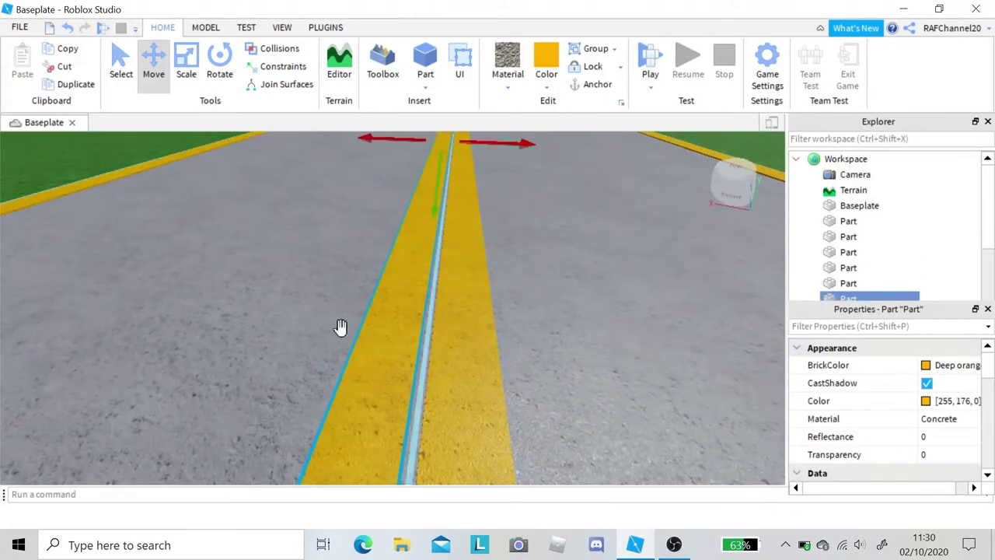
pyautogui.scroll(-5, 420, 444)
pyautogui.click(420, 444)
pyautogui.scroll(5, 420, 444)
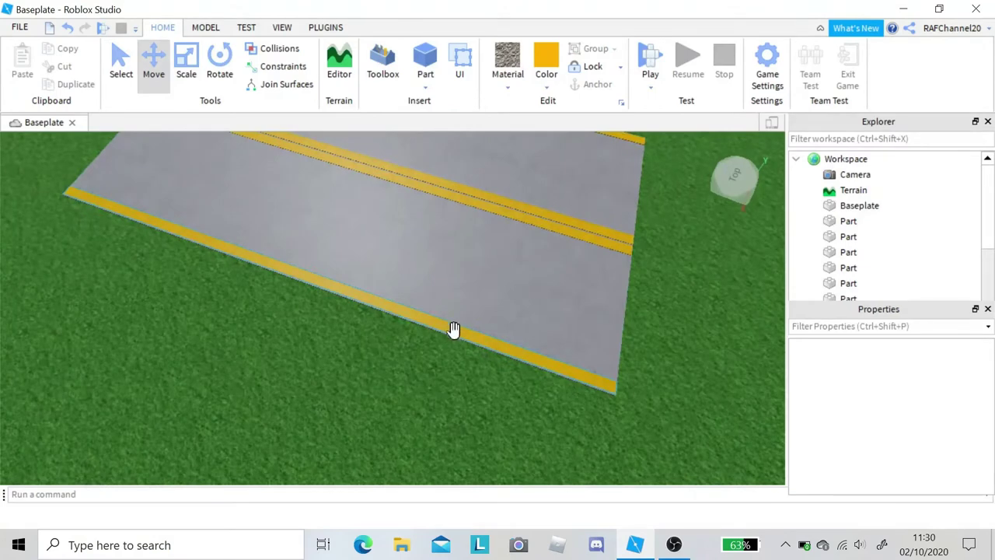
# Try a light grey color on the road's outer edge line and return it to Deep orange.
pyautogui.click(454, 329)
pyautogui.click(546, 86)
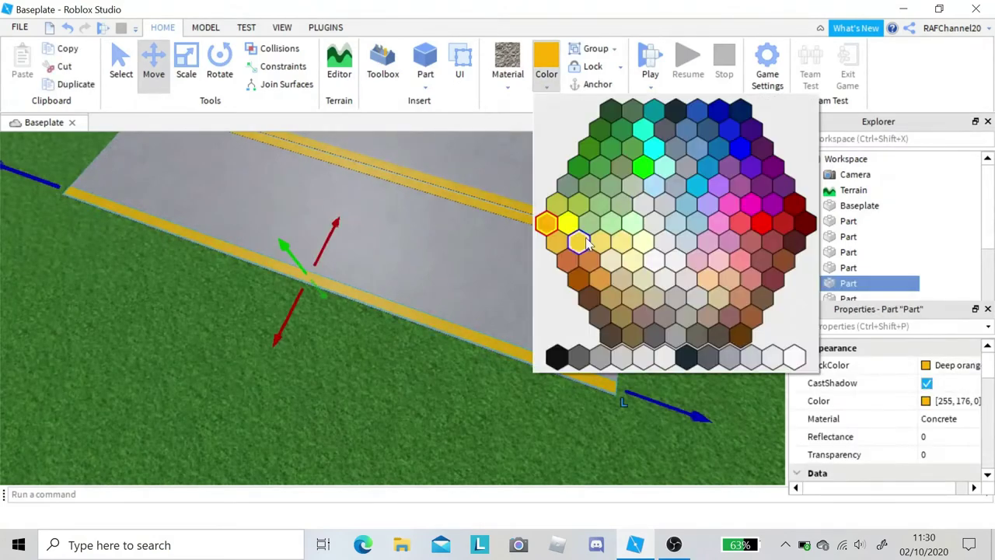
pyautogui.click(666, 367)
pyautogui.click(665, 367)
pyautogui.moveTo(484, 257); pyautogui.dragTo(466, 214, button='right')
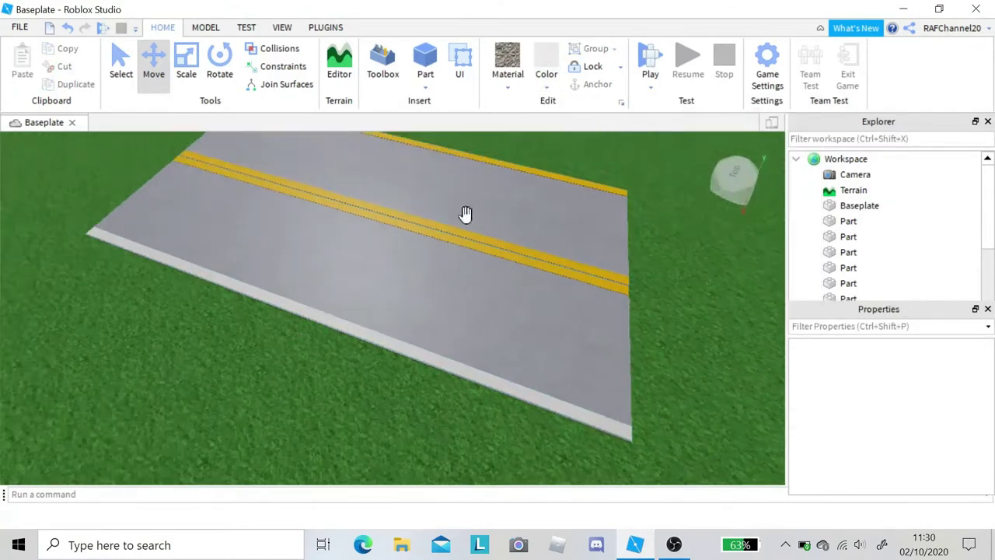
pyautogui.click(552, 84)
pyautogui.click(547, 223)
pyautogui.click(291, 445)
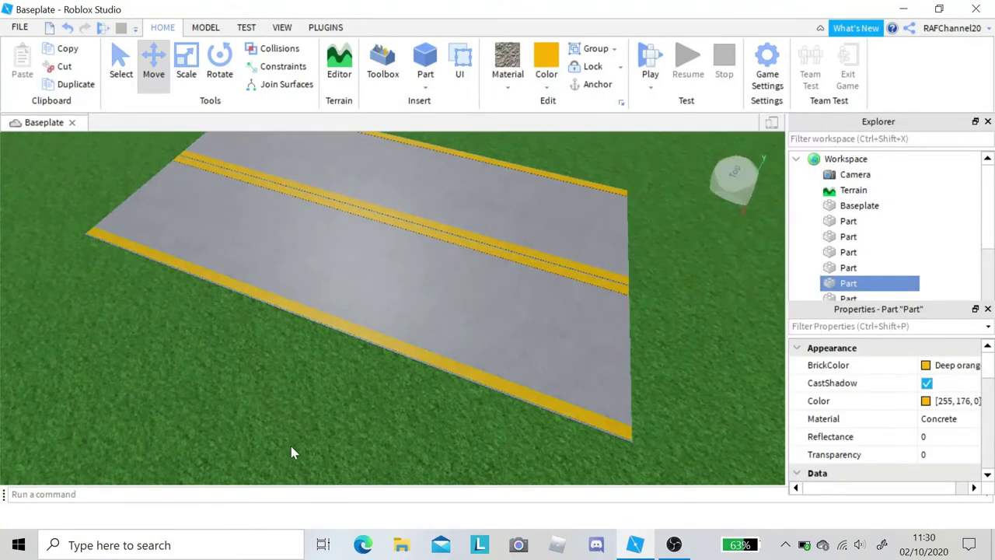
pyautogui.scroll(-5, 362, 392)
pyautogui.moveTo(362, 393); pyautogui.dragTo(364, 392, button='right')
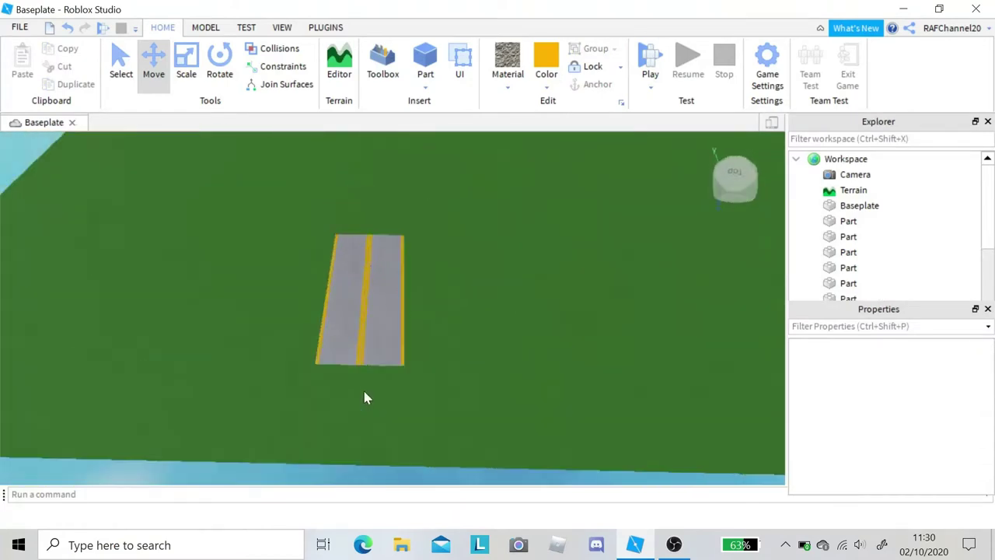
pyautogui.scroll(4, 366, 398)
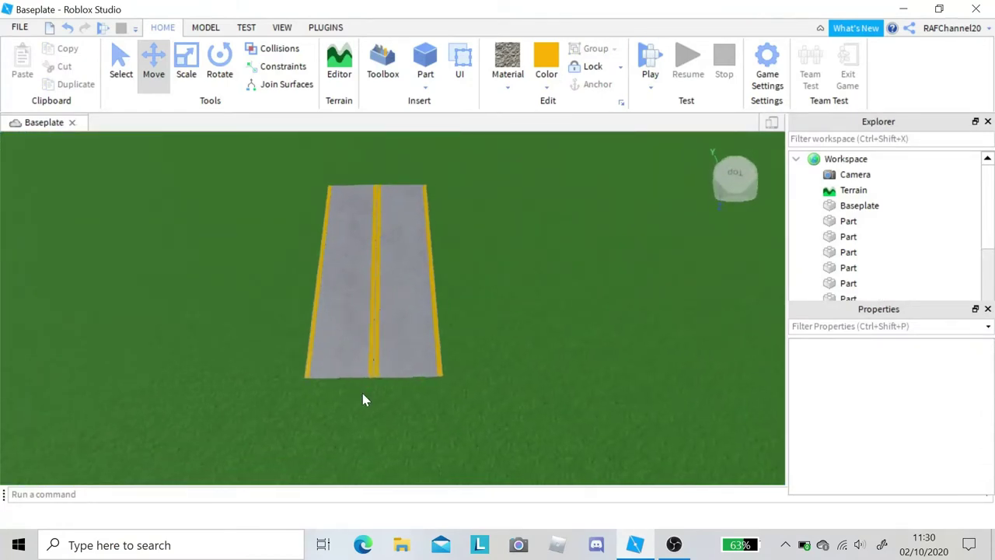
pyautogui.moveTo(427, 249); pyautogui.dragTo(609, 435)
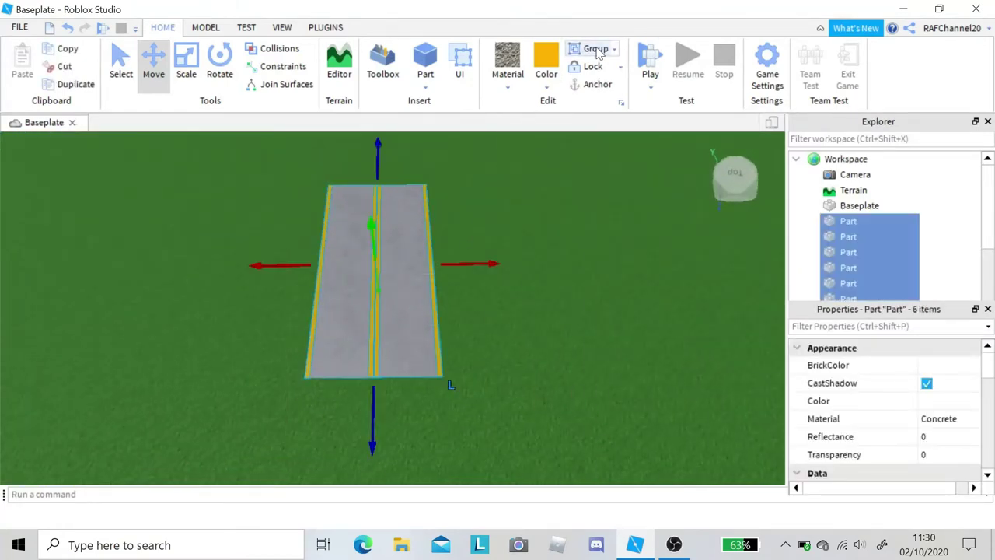
pyautogui.click(576, 271)
# Duplicate one lane's concrete slab and move the copy onto the grass beside the finished road.
pyautogui.press('a')
pyautogui.press('w')
pyautogui.click(441, 298)
pyautogui.rightClick(428, 300)
pyautogui.click(491, 78)
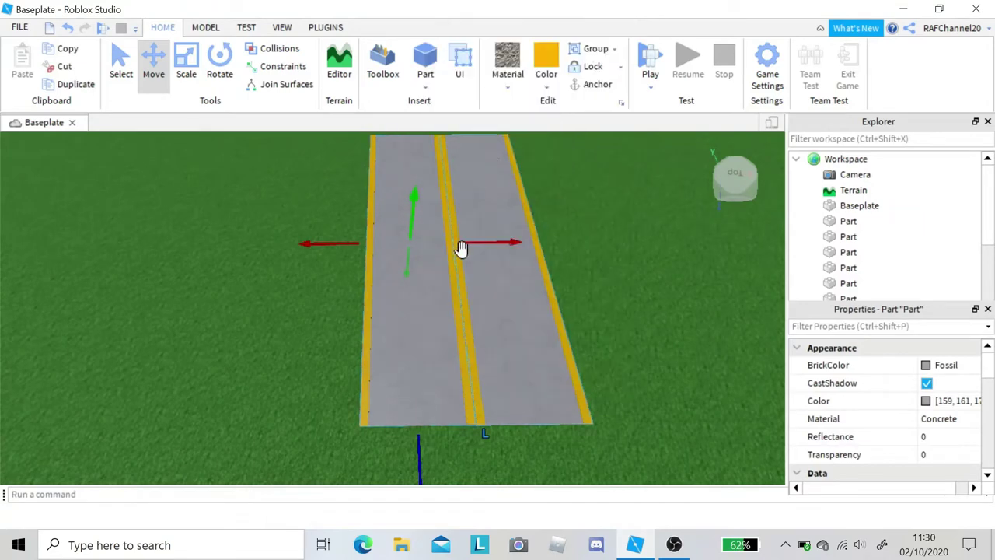
pyautogui.moveTo(461, 248); pyautogui.dragTo(389, 288)
# Duplicate the separate plain slab and place the copy flush against its outer long side.
pyautogui.rightClick(385, 290)
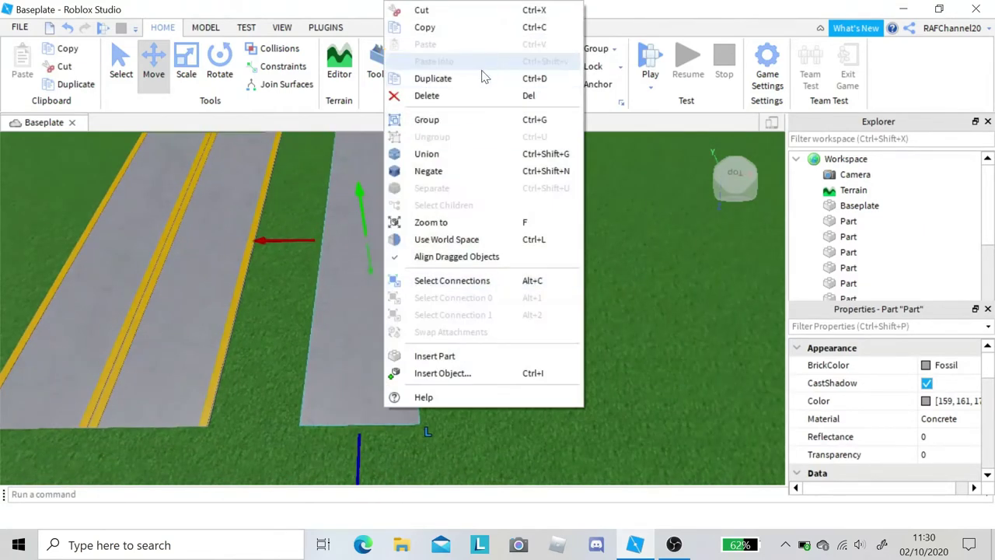
pyautogui.click(482, 79)
pyautogui.moveTo(451, 246); pyautogui.dragTo(555, 251)
pyautogui.click(397, 266)
pyautogui.moveTo(464, 239); pyautogui.dragTo(587, 253)
pyautogui.press('w')
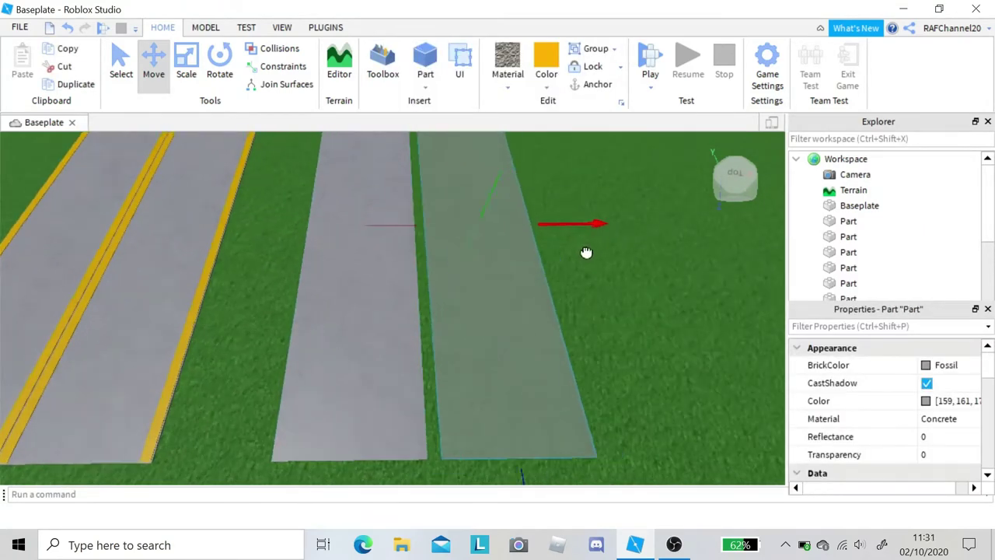
pyautogui.press('d')
# Duplicate the outermost plain slab and place the copy flush beside it as a third lane.
pyautogui.rightClick(401, 298)
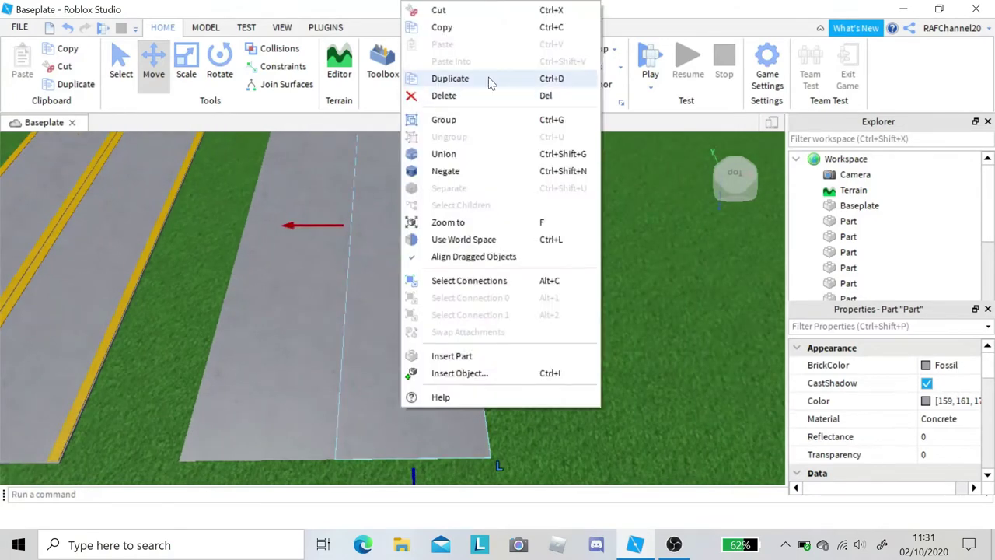
pyautogui.click(490, 79)
pyautogui.moveTo(492, 223); pyautogui.dragTo(600, 232)
pyautogui.press('w')
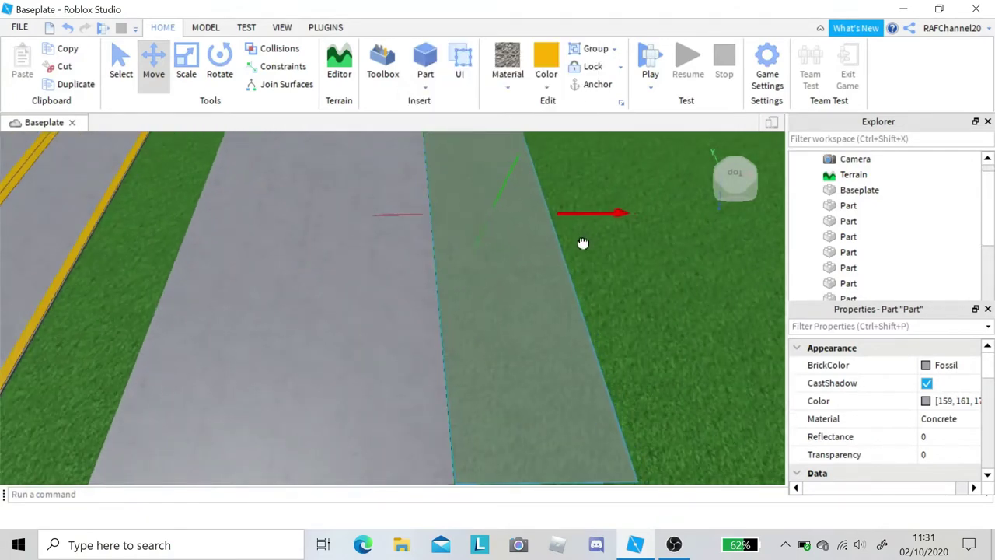
pyautogui.click(609, 300)
# Duplicate the finished road's nearest orange edge line and place the copy along the near edge of the wide plain slabs.
pyautogui.press('s')
pyautogui.press('a')
pyautogui.press('w')
pyautogui.rightClick(338, 282)
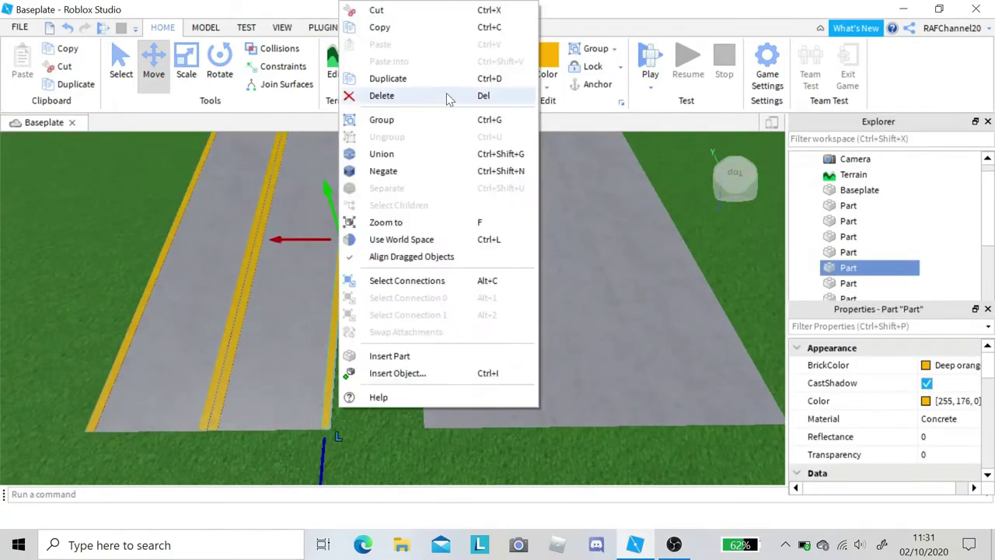
pyautogui.click(436, 79)
pyautogui.scroll(3, 467, 247)
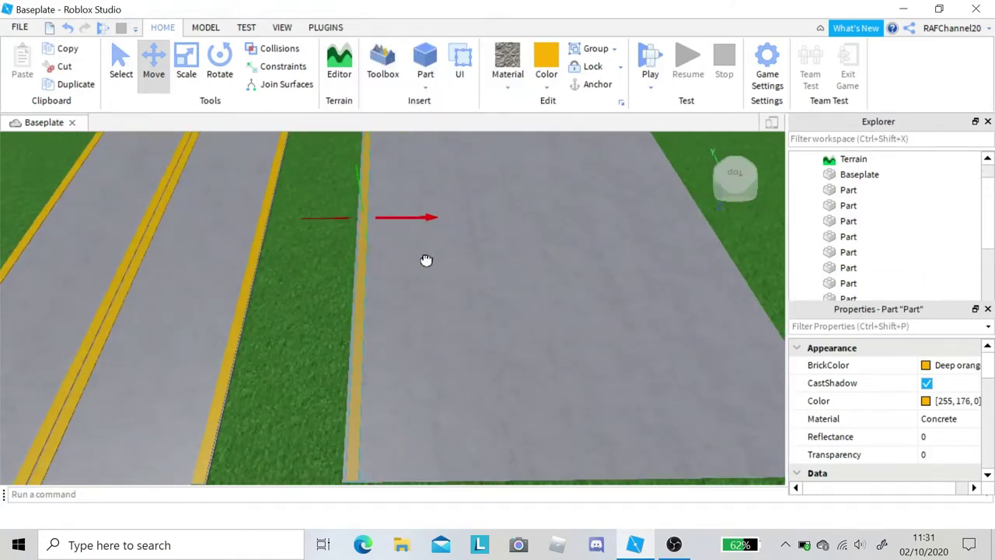
pyautogui.press('a')
pyautogui.press('w')
pyautogui.press('d')
pyautogui.click(414, 280)
pyautogui.click(406, 210)
pyautogui.press('s')
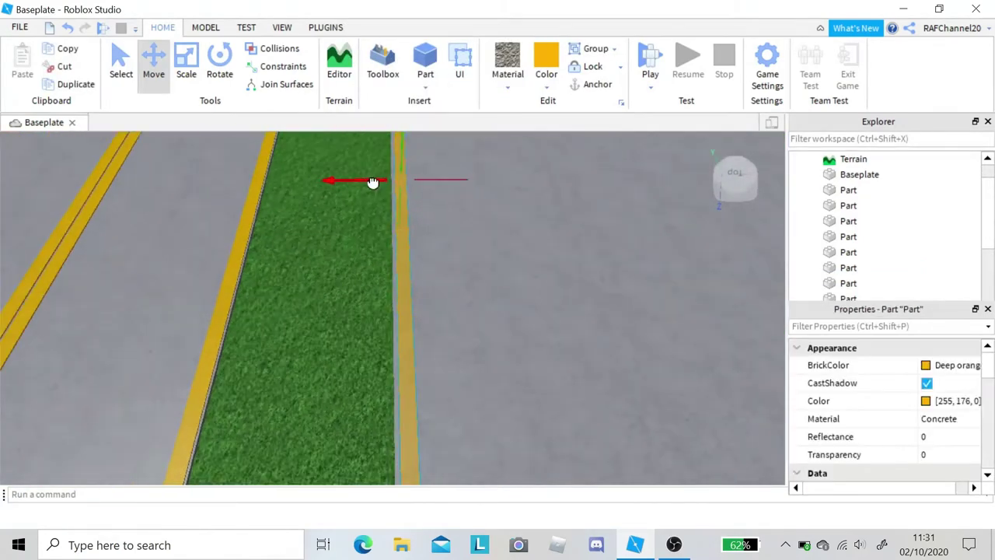
pyautogui.scroll(-2, 350, 258)
pyautogui.click(400, 264)
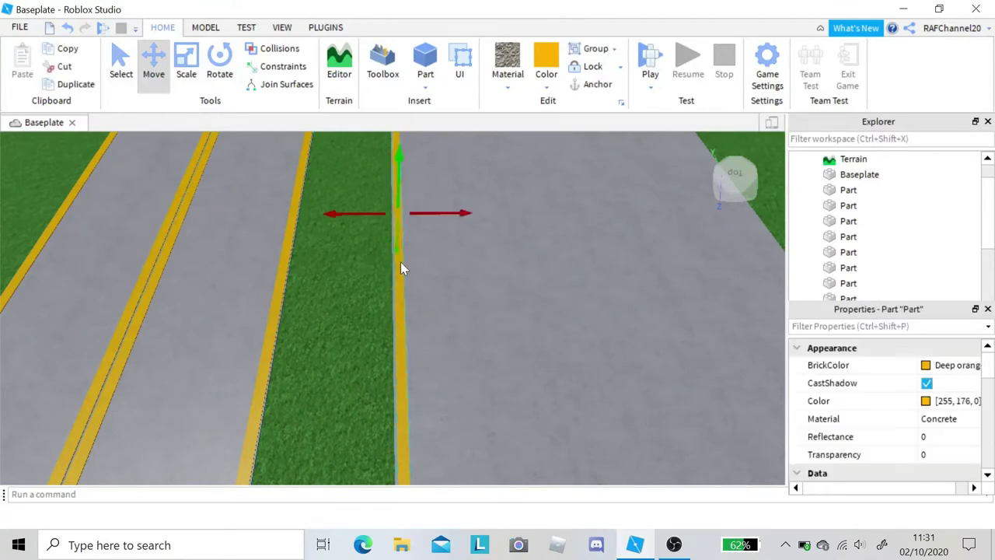
# Place an orange edge line along the far outer edge of the wide road.
pyautogui.press('d')
pyautogui.moveTo(454, 217); pyautogui.dragTo(489, 232)
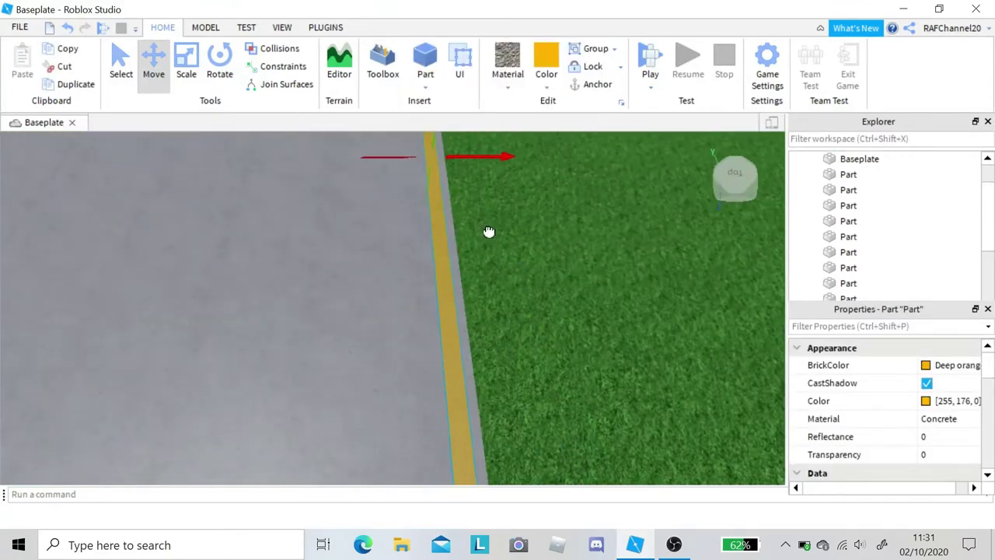
pyautogui.click(494, 230)
# Duplicate the wide road's inner edge line into its middle and duplicate it again alongside to form a double centre line.
pyautogui.press('s')
pyautogui.press('a')
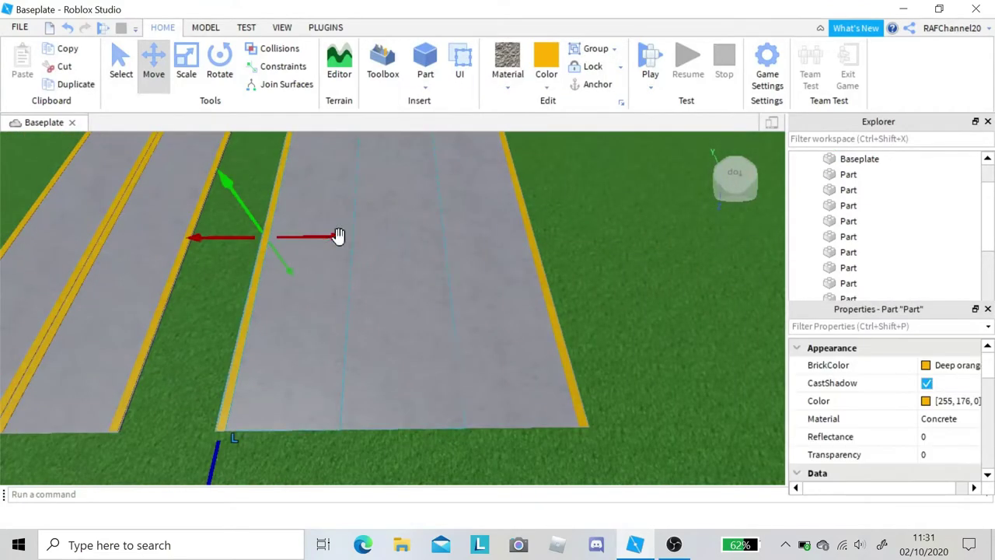
pyautogui.rightClick(266, 220)
pyautogui.click(308, 78)
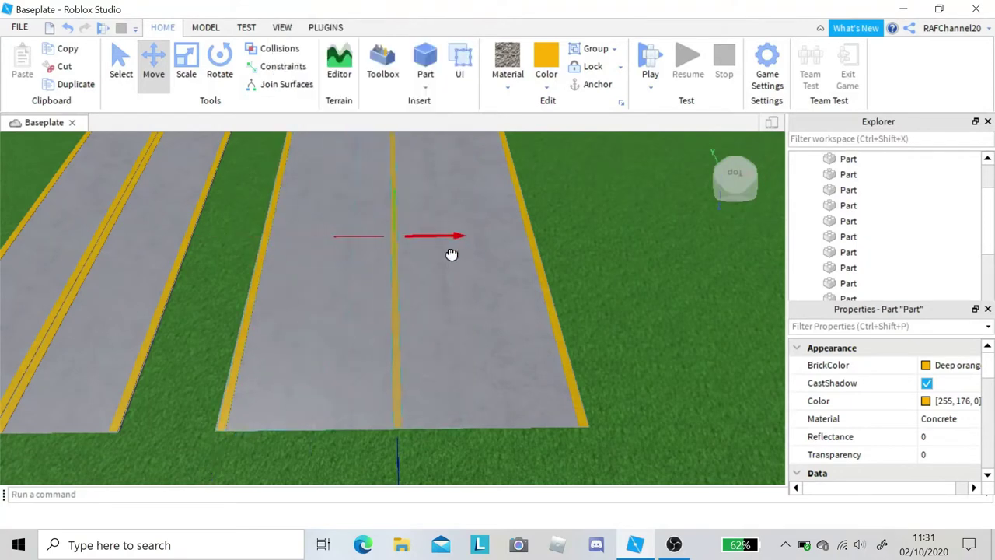
pyautogui.rightClick(393, 284)
pyautogui.click(424, 77)
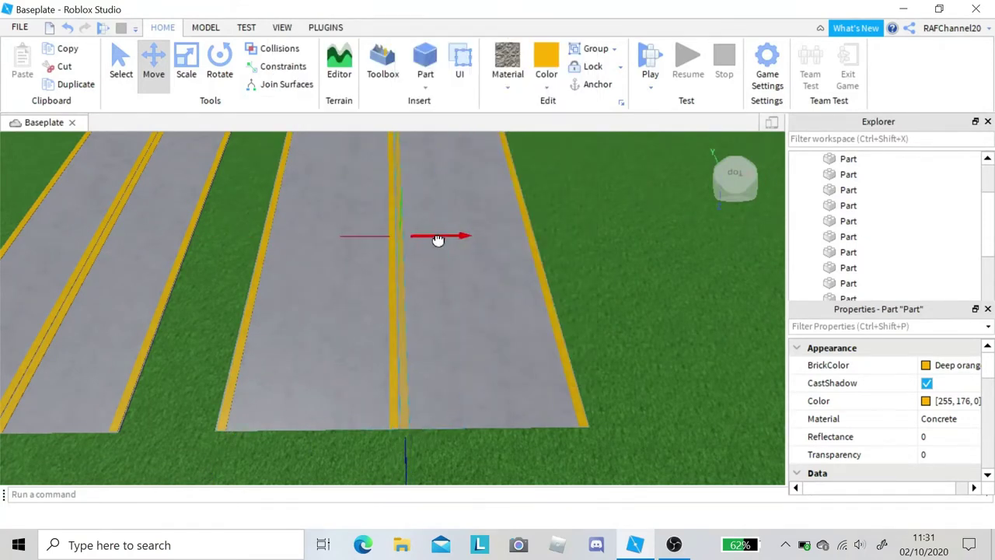
pyautogui.click(594, 269)
# Duplicate an orange line and centre the copy between the double centre line and the wide road's inner edge line.
pyautogui.moveTo(594, 269); pyautogui.dragTo(477, 308, button='right')
pyautogui.press('w')
pyautogui.rightClick(478, 309)
pyautogui.click(571, 81)
pyautogui.scroll(-5, 346, 289)
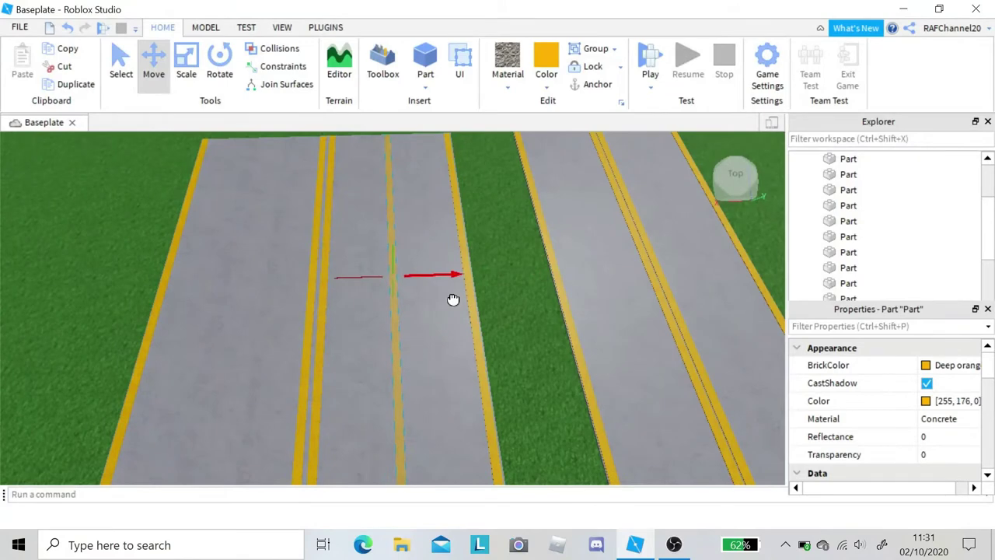
pyautogui.scroll(-3, 453, 300)
# Scale the new lane divider line down to a short dash at one end of the wide road.
pyautogui.rightClick(458, 329)
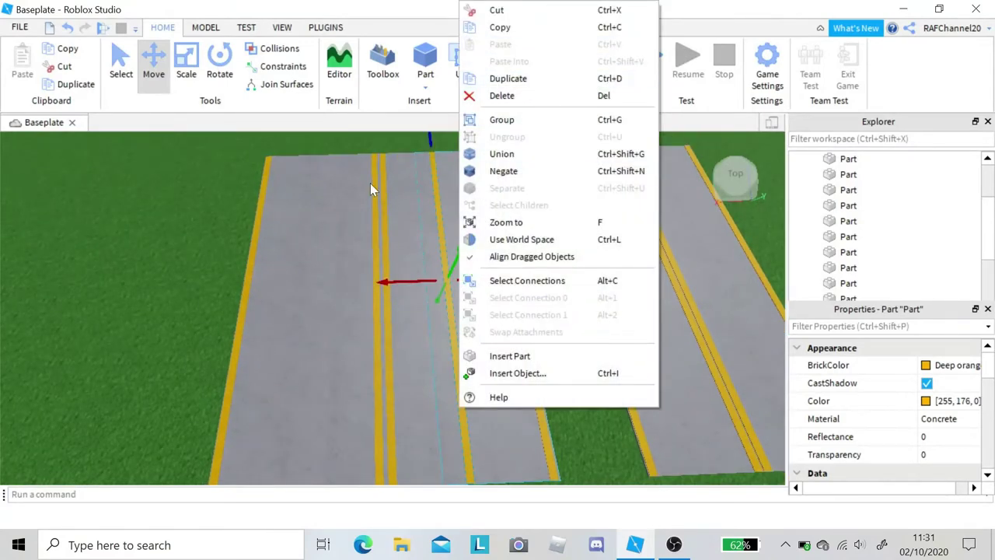
pyautogui.click(226, 175)
pyautogui.moveTo(187, 176); pyautogui.dragTo(425, 200, button='right')
pyautogui.scroll(3, 425, 200)
pyautogui.click(420, 214)
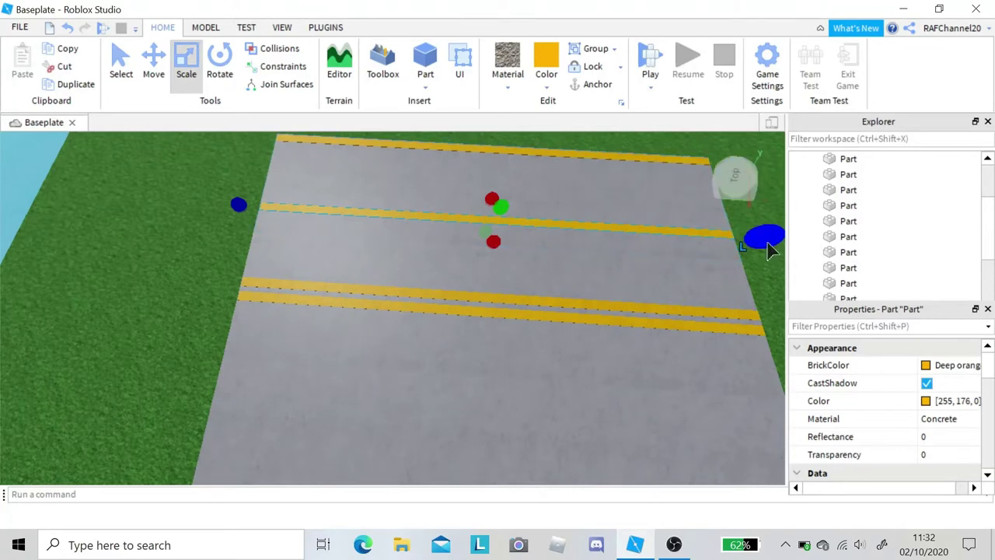
pyautogui.moveTo(766, 244); pyautogui.dragTo(445, 184, button='right')
pyautogui.moveTo(443, 223); pyautogui.dragTo(159, 426)
pyautogui.moveTo(497, 268); pyautogui.dragTo(350, 342, button='right')
pyautogui.scroll(3, 366, 336)
pyautogui.scroll(-3, 458, 311)
pyautogui.moveTo(523, 303); pyautogui.dragTo(549, 296)
# Duplicate the short dash and move the copy further along the same lane divider.
pyautogui.rightClick(354, 323)
pyautogui.click(411, 75)
pyautogui.scroll(-3, 514, 314)
pyautogui.scroll(3, 504, 307)
# Duplicate the dash once more and space the three dashes evenly, one at each road end and one midway.
pyautogui.rightClick(417, 308)
pyautogui.click(479, 80)
pyautogui.scroll(-1, 669, 264)
pyautogui.scroll(3, 591, 286)
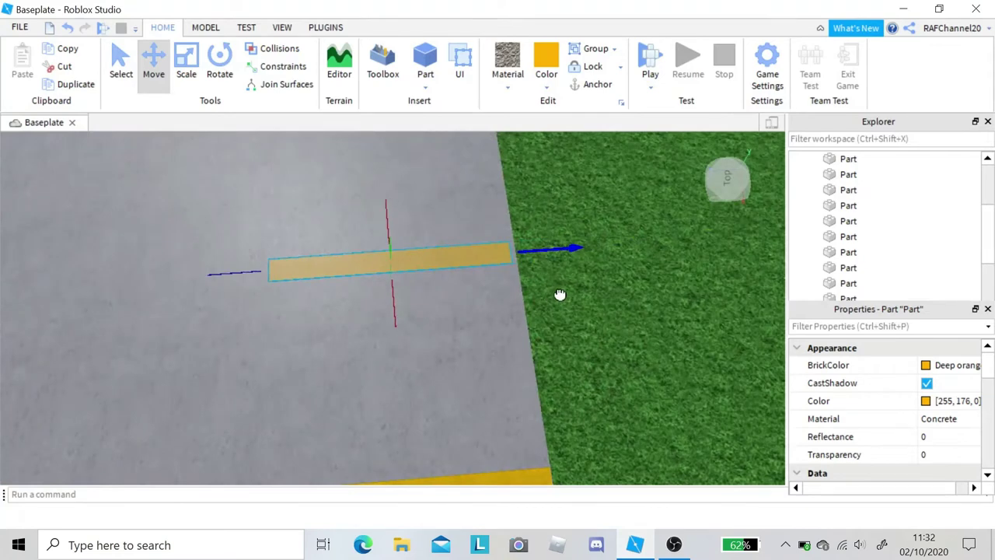
pyautogui.scroll(-5, 337, 324)
pyautogui.scroll(3, 423, 289)
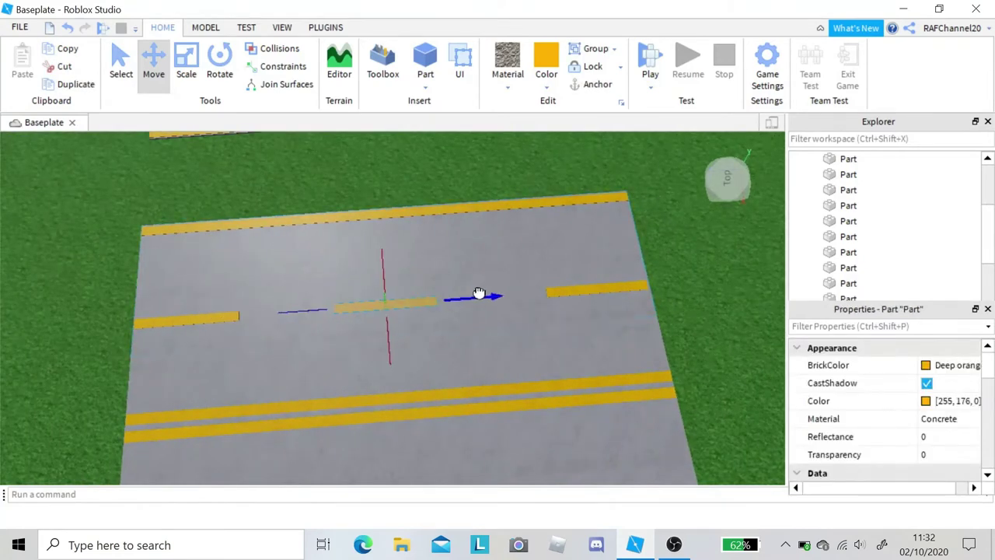
pyautogui.scroll(-3, 479, 294)
pyautogui.click(288, 306)
pyautogui.moveTo(287, 306); pyautogui.dragTo(288, 309, button='right')
pyautogui.scroll(-1, 288, 309)
pyautogui.scroll(3, 354, 327)
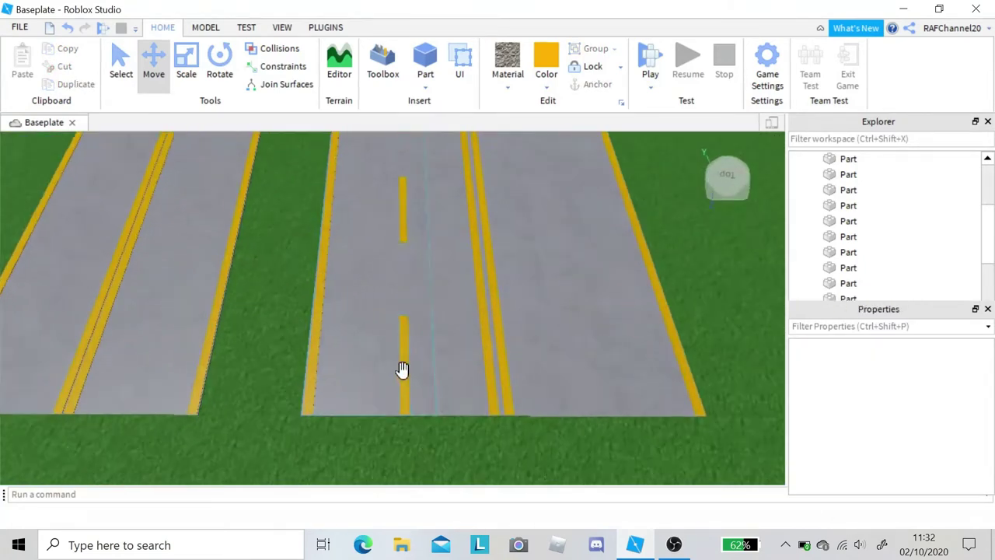
# Nudge a dash slightly sideways to fine-tune its position on the lane divider.
pyautogui.click(403, 370)
pyautogui.click(454, 458)
pyautogui.moveTo(459, 436); pyautogui.dragTo(464, 422, button='right')
pyautogui.click(253, 311)
pyautogui.moveTo(332, 315); pyautogui.dragTo(343, 317)
pyautogui.scroll(-2, 241, 381)
pyautogui.click(235, 388)
pyautogui.moveTo(237, 385); pyautogui.dragTo(245, 369, button='right')
pyautogui.scroll(-3, 245, 369)
pyautogui.moveTo(340, 398); pyautogui.dragTo(340, 365, button='right')
pyautogui.scroll(3, 340, 371)
# Duplicate the far-end dash and move the copy to the middle of the wide road's other half.
pyautogui.rightClick(363, 170)
pyautogui.click(425, 78)
pyautogui.press('d')
pyautogui.moveTo(410, 175); pyautogui.dragTo(426, 195)
pyautogui.press('a')
pyautogui.click(644, 213)
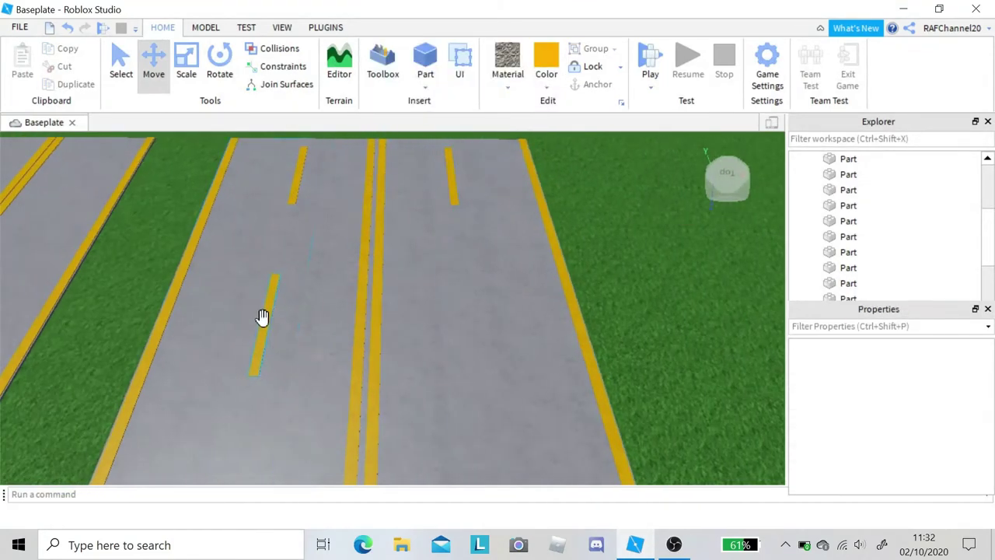
# Duplicate the middle dash and move the copy across the double line to the matching spot in the other half.
pyautogui.rightClick(266, 317)
pyautogui.click(333, 79)
pyautogui.moveTo(334, 320); pyautogui.dragTo(456, 306)
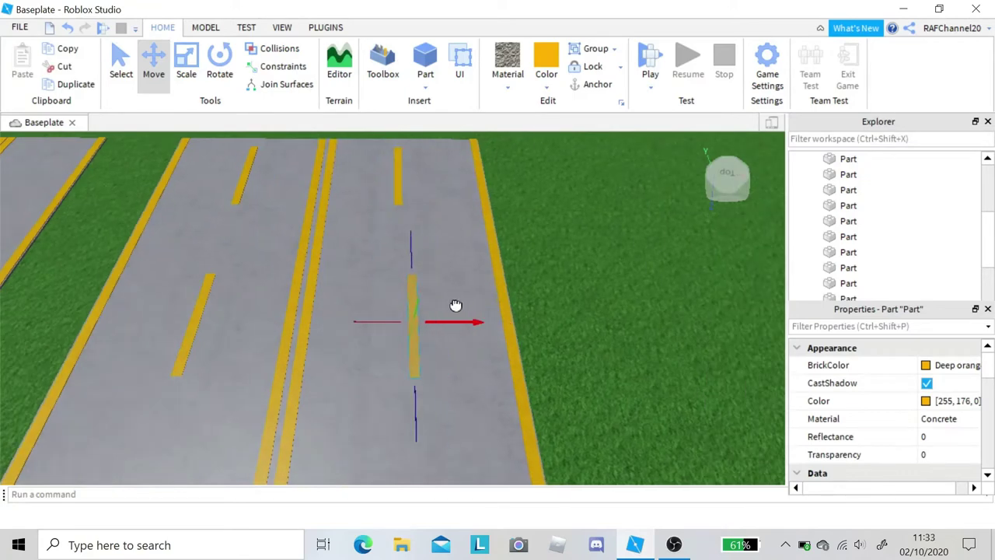
# Copy the near-end dash across the double line to complete the second dashed lane divider.
pyautogui.moveTo(443, 308); pyautogui.dragTo(342, 373, button='right')
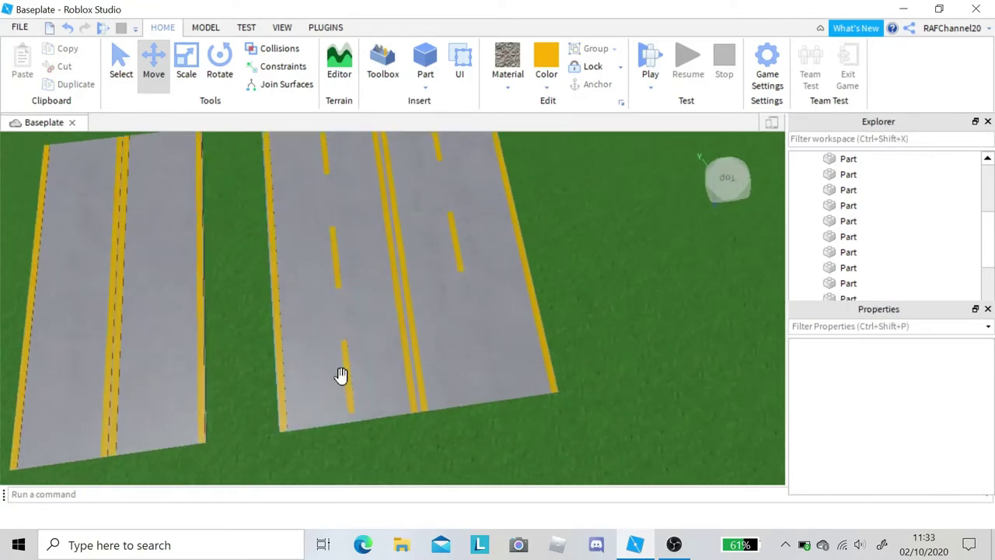
pyautogui.click(343, 375)
pyautogui.moveTo(428, 357); pyautogui.dragTo(486, 346)
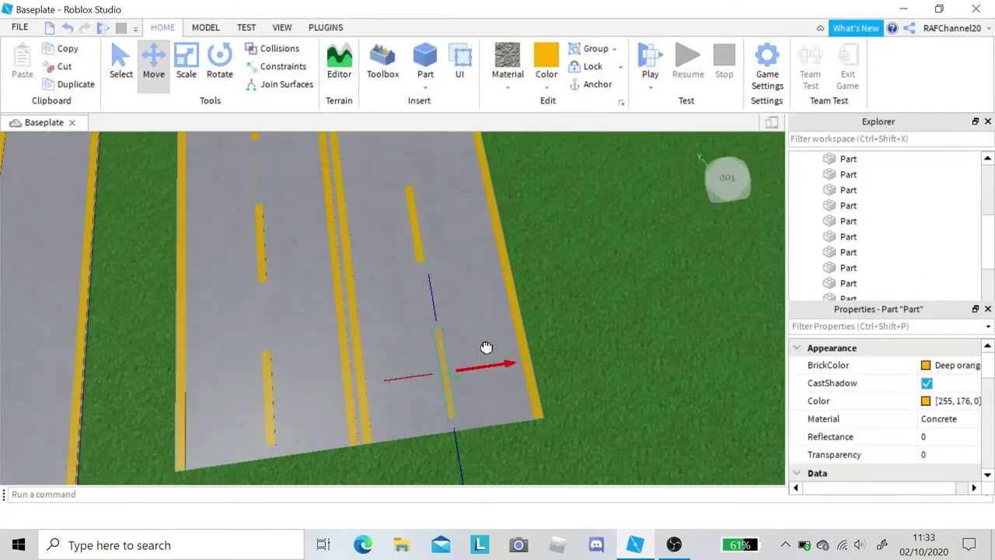
pyautogui.scroll(-10, 617, 303)
pyautogui.click(620, 300)
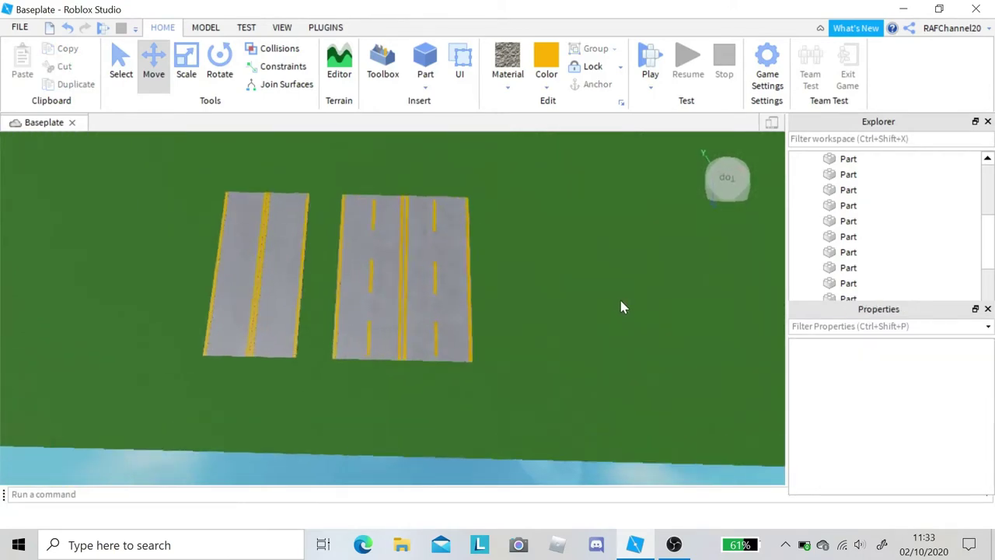
pyautogui.scroll(5, 529, 315)
pyautogui.click(422, 311)
pyautogui.rightClick(425, 311)
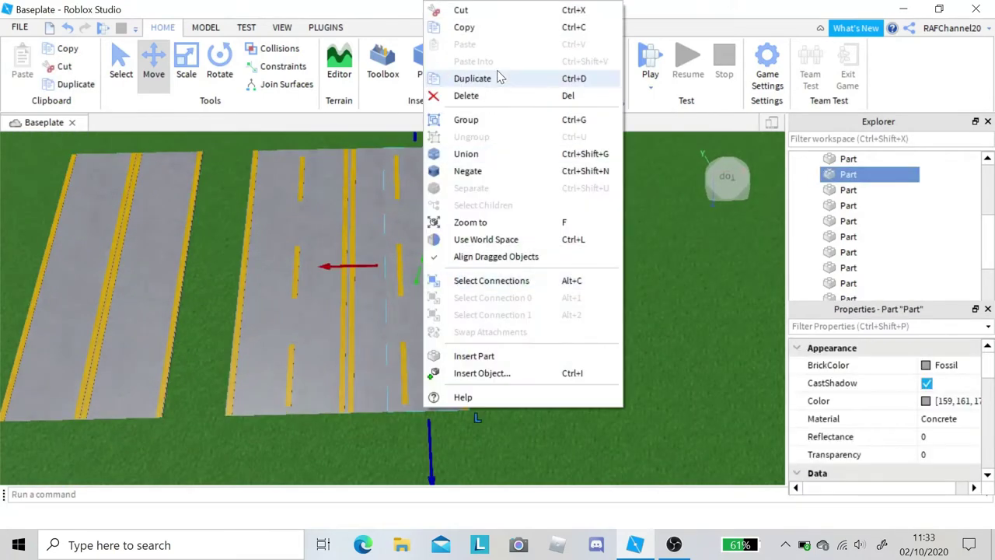
pyautogui.click(554, 372)
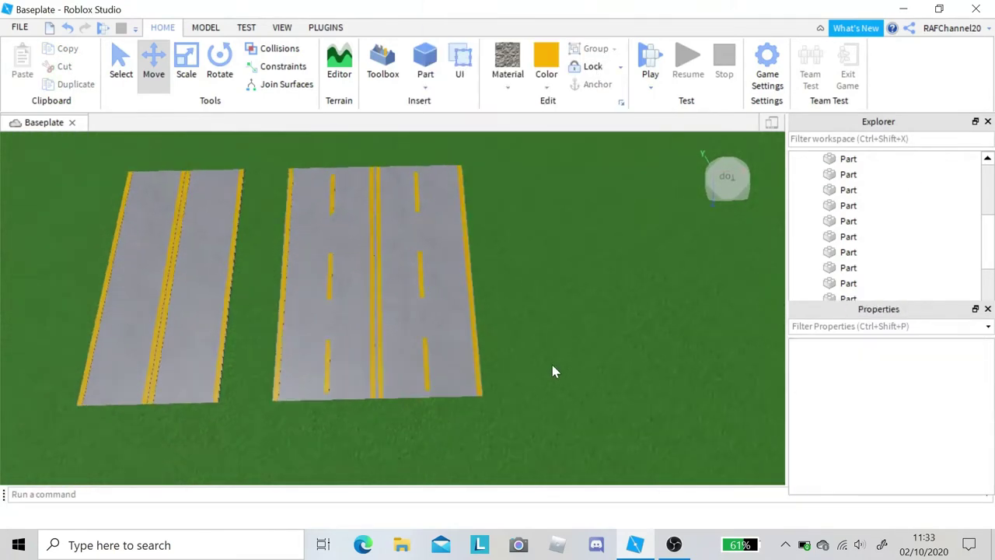
pyautogui.scroll(-3, 553, 365)
# Duplicate the wide road's outermost concrete slab and move the copy onto the open grass beside that road.
pyautogui.scroll(5, 552, 365)
pyautogui.rightClick(420, 310)
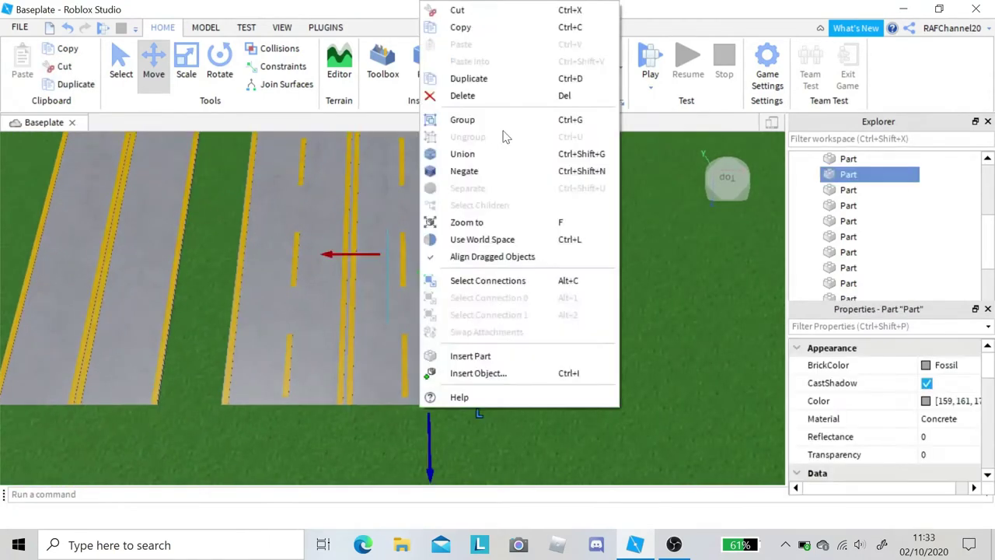
pyautogui.click(515, 97)
pyautogui.press('d')
pyautogui.moveTo(552, 255); pyautogui.dragTo(493, 281)
pyautogui.click(575, 315)
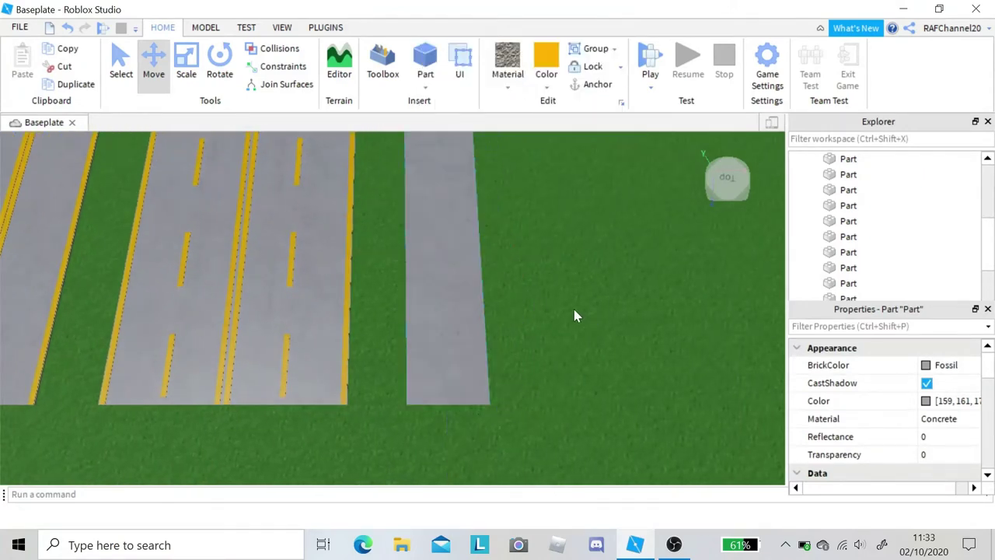
pyautogui.scroll(2, 576, 316)
pyautogui.click(497, 271)
pyautogui.click(610, 277)
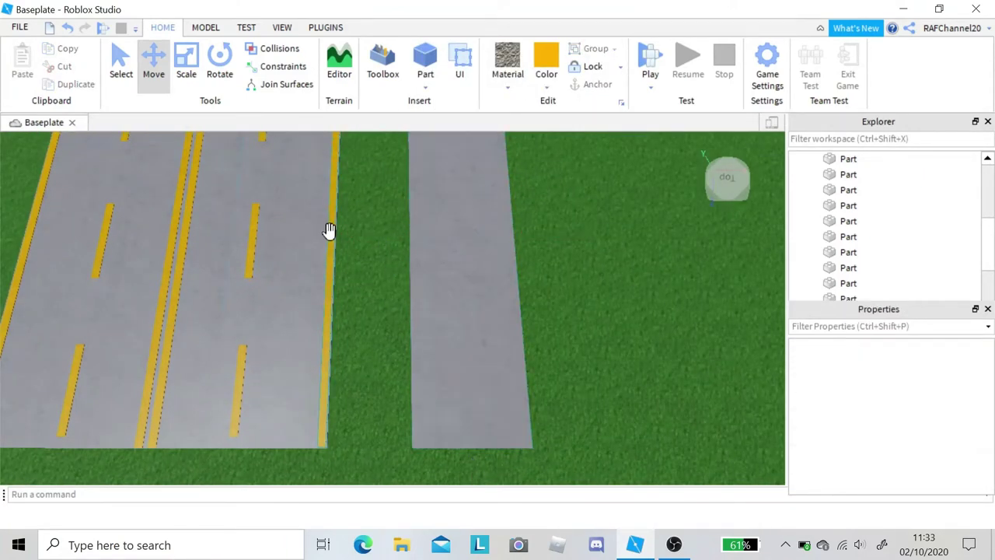
# Duplicate the wide road's outer orange edge line and place the copy along the separate slab's near edge.
pyautogui.click(329, 229)
pyautogui.rightClick(329, 231)
pyautogui.click(389, 137)
pyautogui.scroll(1, 435, 231)
pyautogui.moveTo(376, 236); pyautogui.dragTo(437, 225)
pyautogui.scroll(4, 457, 227)
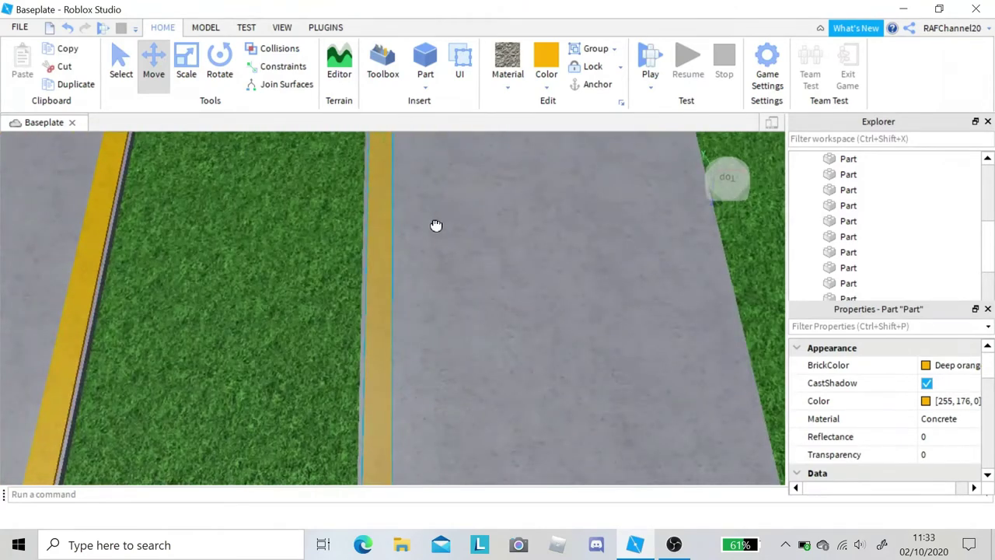
pyautogui.click(353, 276)
# Duplicate the separate slab and place the copy flush against its outer long side.
pyautogui.scroll(-5, 374, 282)
pyautogui.click(369, 295)
pyautogui.rightClick(368, 295)
pyautogui.click(420, 78)
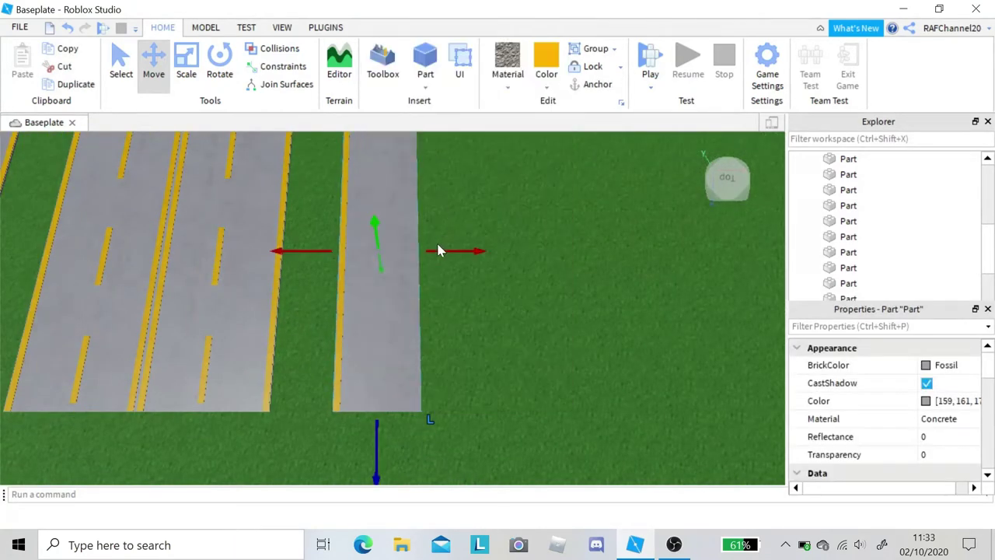
pyautogui.moveTo(439, 250); pyautogui.dragTo(586, 270)
pyautogui.scroll(3, 582, 265)
pyautogui.scroll(-1, 623, 276)
pyautogui.click(635, 280)
pyautogui.click(498, 253)
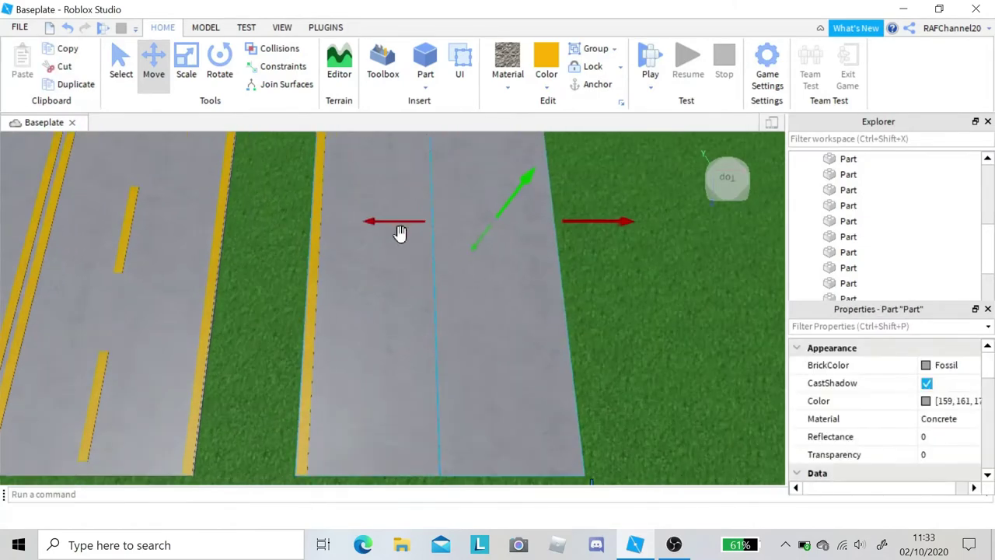
pyautogui.scroll(3, 416, 234)
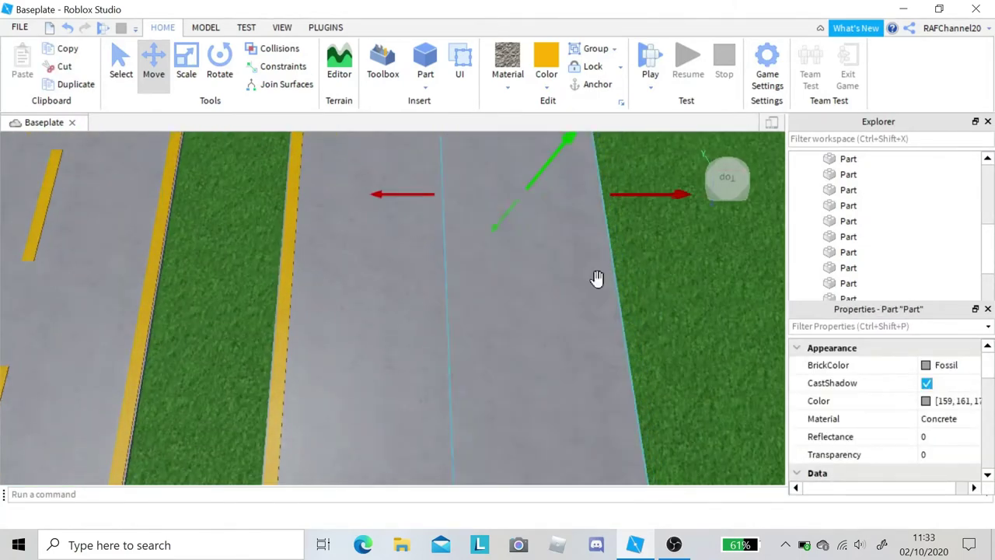
pyautogui.scroll(-4, 597, 279)
pyautogui.click(598, 278)
pyautogui.scroll(2, 342, 272)
# Duplicate the third road's orange edge line and place the copy along its opposite outer edge.
pyautogui.click(322, 291)
pyautogui.rightClick(322, 291)
pyautogui.click(389, 78)
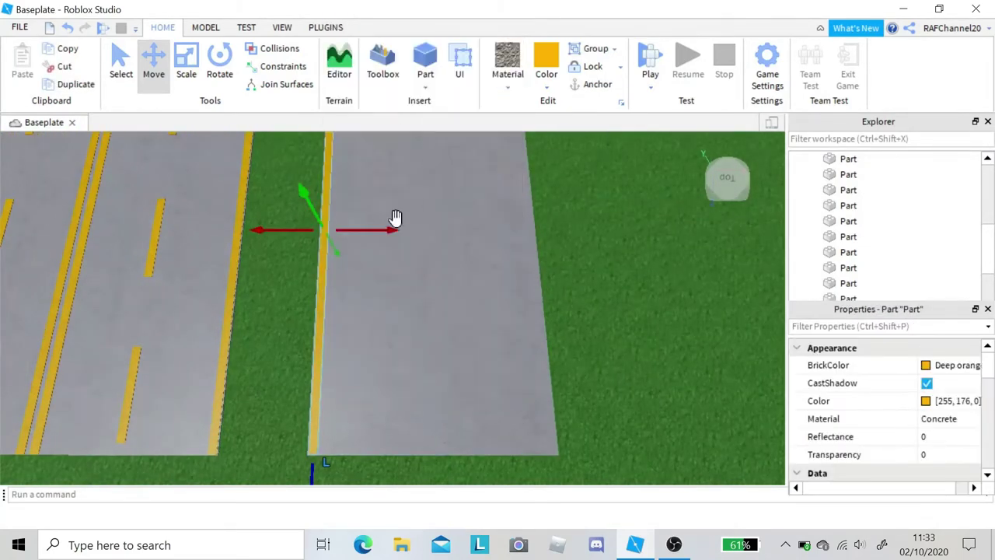
pyautogui.scroll(5, 442, 278)
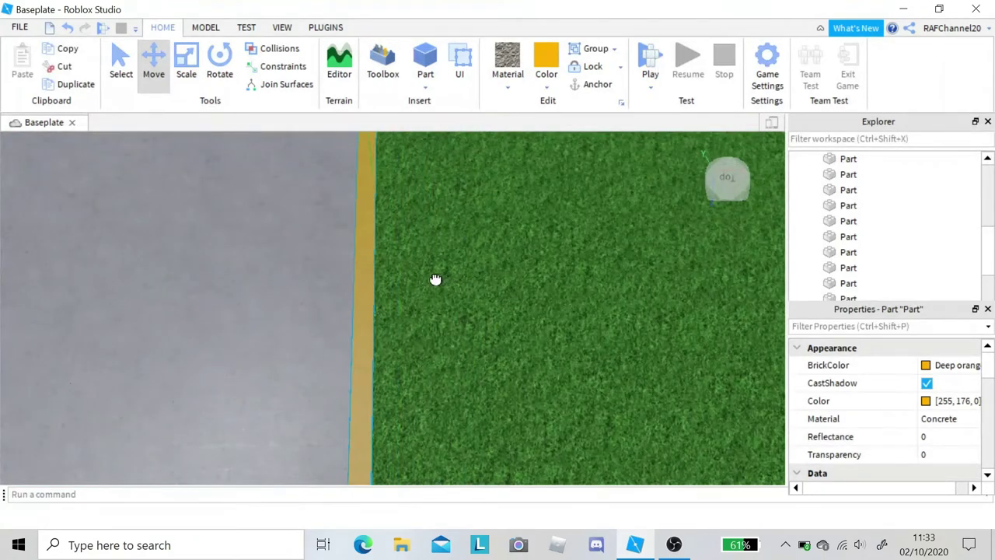
pyautogui.scroll(-5, 525, 295)
pyautogui.click(525, 295)
pyautogui.scroll(1, 524, 294)
# Duplicate the third road's outer edge line and move the copy to the middle of the road.
pyautogui.click(504, 293)
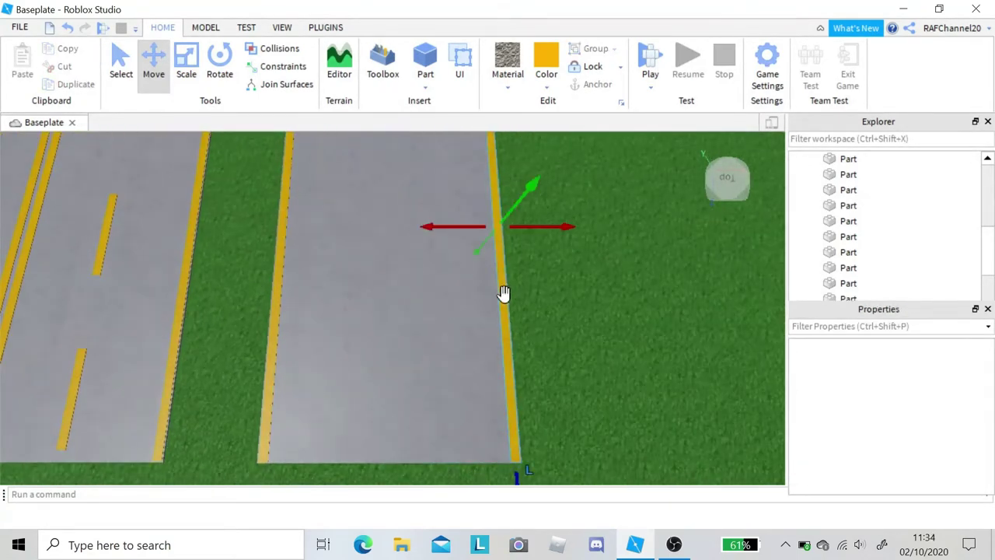
pyautogui.rightClick(504, 292)
pyautogui.click(578, 78)
pyautogui.moveTo(505, 236); pyautogui.dragTo(436, 270)
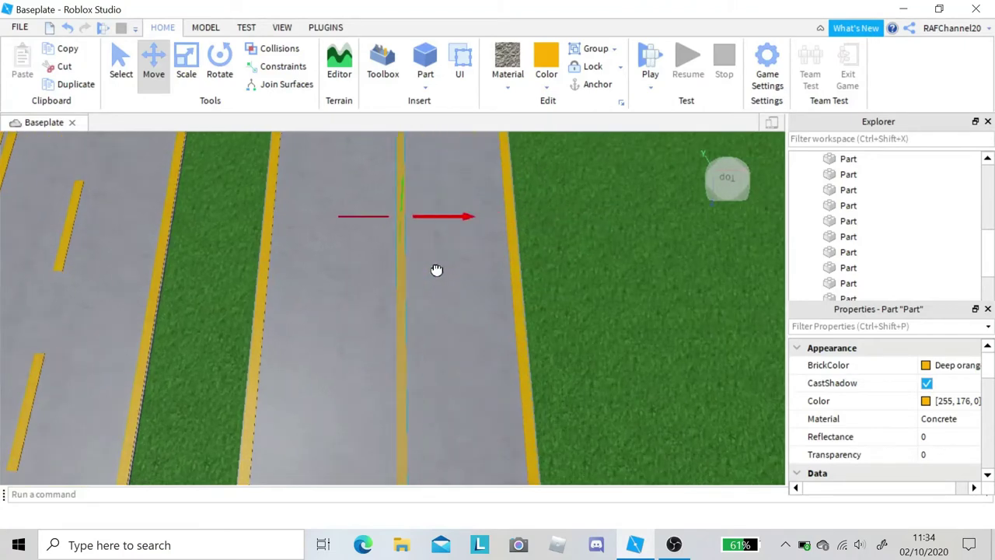
pyautogui.click(629, 251)
# Insert a block part on the third road's outer lane and scale its height down to a thin, flat marking.
pyautogui.moveTo(630, 251)
pyautogui.mouseDown(button='right')
pyautogui.moveTo(619, 247)
pyautogui.moveTo(630, 253)
pyautogui.mouseUp(button='right')
pyautogui.scroll(4, 629, 253)
pyautogui.scroll(-3, 629, 253)
pyautogui.click(425, 63)
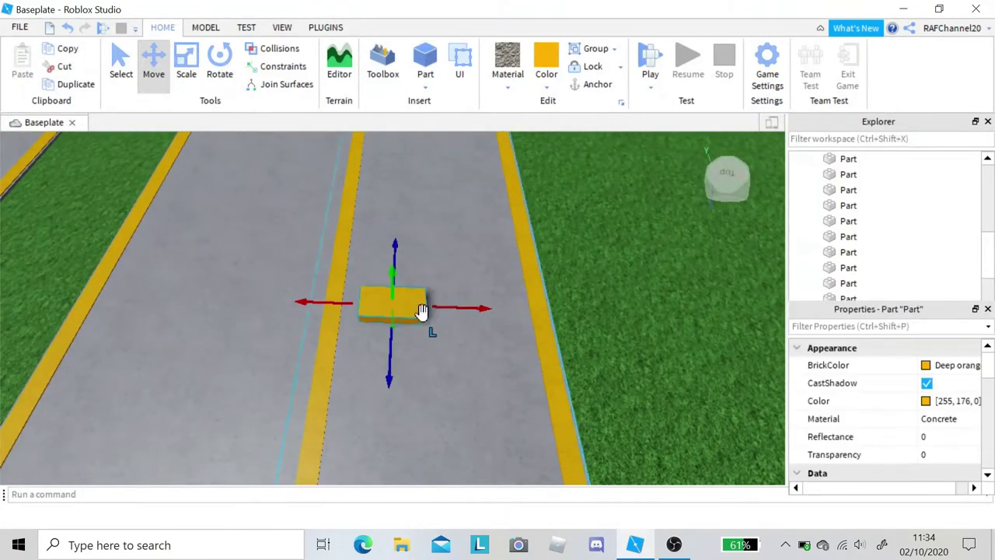
pyautogui.moveTo(575, 154); pyautogui.dragTo(575, 154, button='right')
pyautogui.scroll(3, 576, 154)
pyautogui.moveTo(519, 258); pyautogui.dragTo(514, 303)
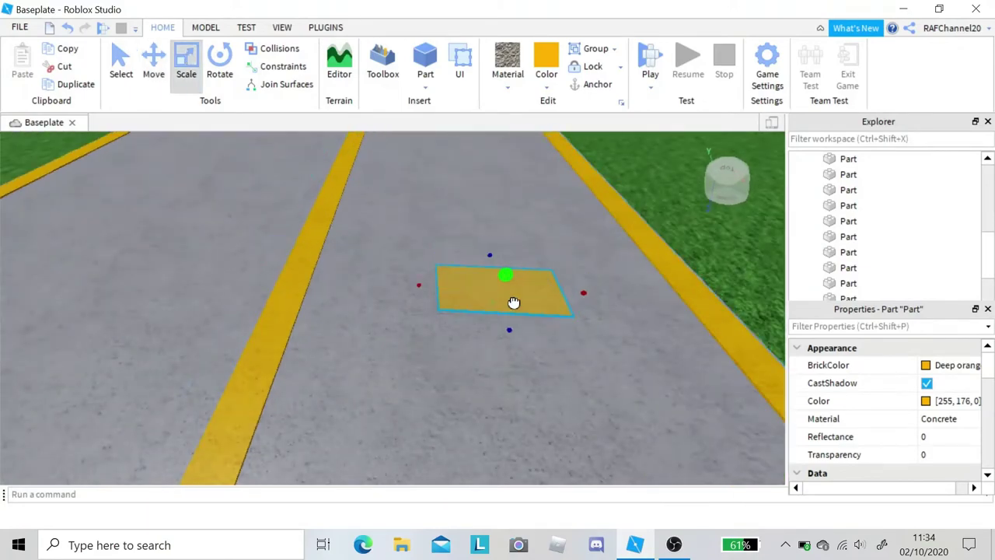
pyautogui.moveTo(586, 325); pyautogui.dragTo(580, 313, button='right')
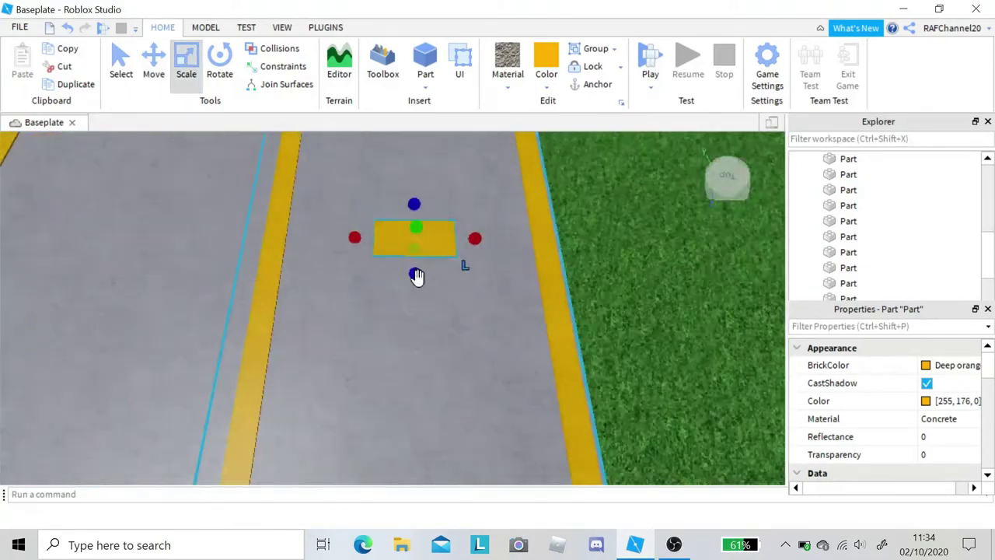
# Narrow the flat marking into a slim bar, duplicate it, and place the copy parallel a short gap away on the outer lane.
pyautogui.moveTo(420, 262); pyautogui.dragTo(433, 253, button='right')
pyautogui.scroll(-2, 410, 281)
pyautogui.scroll(2, 444, 225)
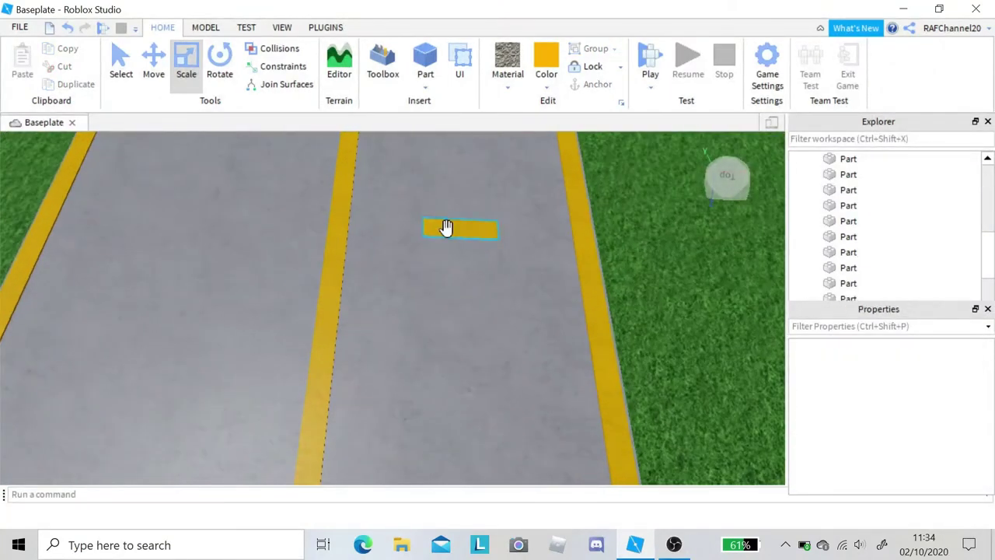
pyautogui.rightClick(469, 227)
pyautogui.click(514, 79)
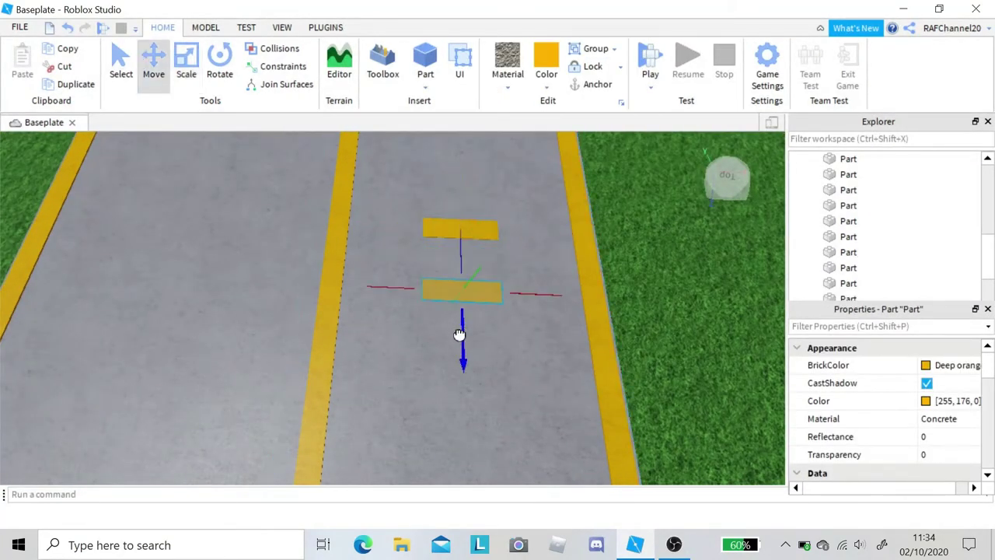
# Duplicate the bar again, turn the copy perpendicular and place it across one end of the two parallel bars.
pyautogui.rightClick(479, 289)
pyautogui.click(522, 78)
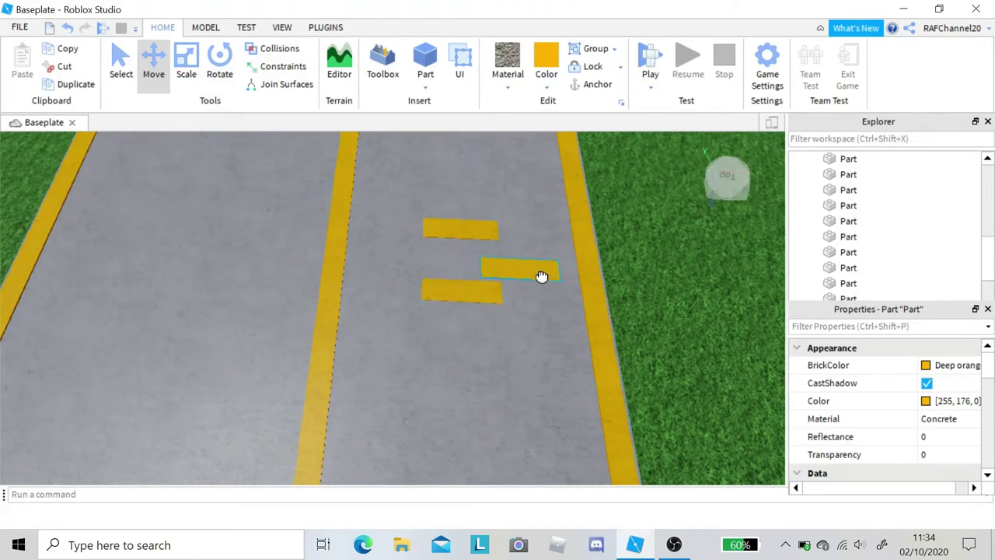
pyautogui.moveTo(564, 271); pyautogui.dragTo(547, 271)
pyautogui.scroll(4, 591, 281)
pyautogui.moveTo(591, 281); pyautogui.dragTo(666, 244, button='right')
pyautogui.click(666, 244)
pyautogui.moveTo(528, 267); pyautogui.dragTo(527, 270, button='right')
pyautogui.click(385, 315)
pyautogui.moveTo(449, 284); pyautogui.dragTo(457, 283)
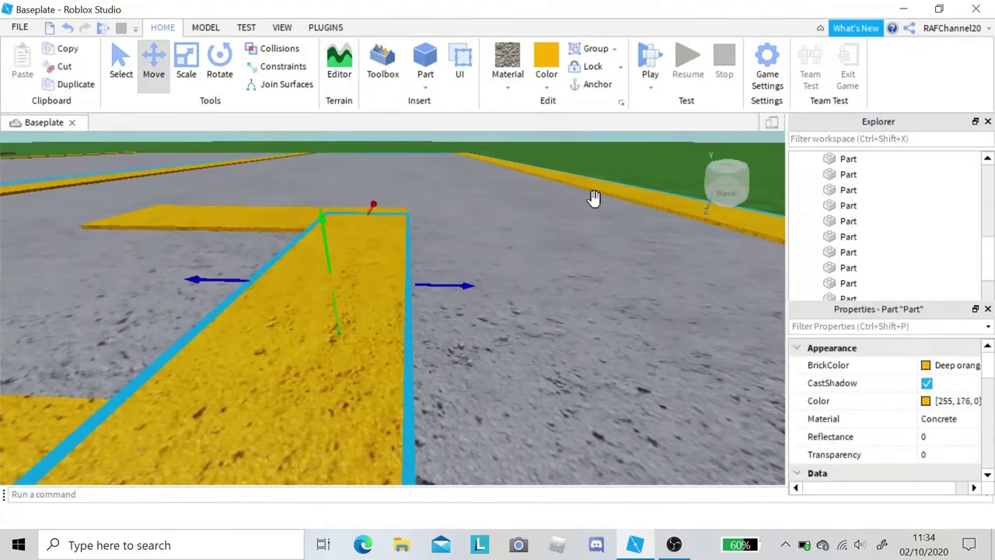
# Duplicate the cross bar and move the copy across the opposite ends of the parallel bars to close the square.
pyautogui.click(594, 193)
pyautogui.press('a')
pyautogui.click(561, 256)
pyautogui.rightClick(597, 260)
pyautogui.click(634, 80)
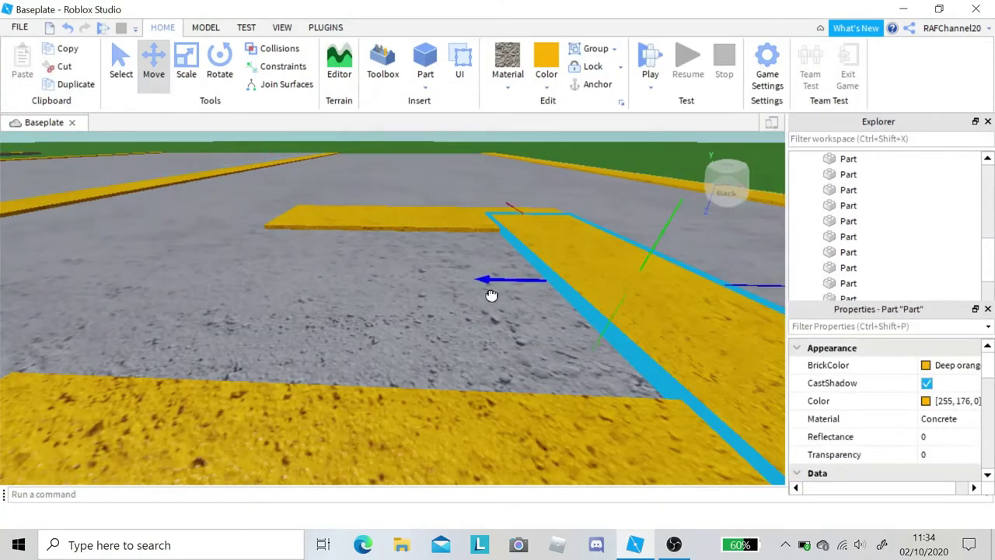
pyautogui.press('a')
pyautogui.moveTo(491, 288); pyautogui.dragTo(372, 283)
pyautogui.scroll(-5, 373, 283)
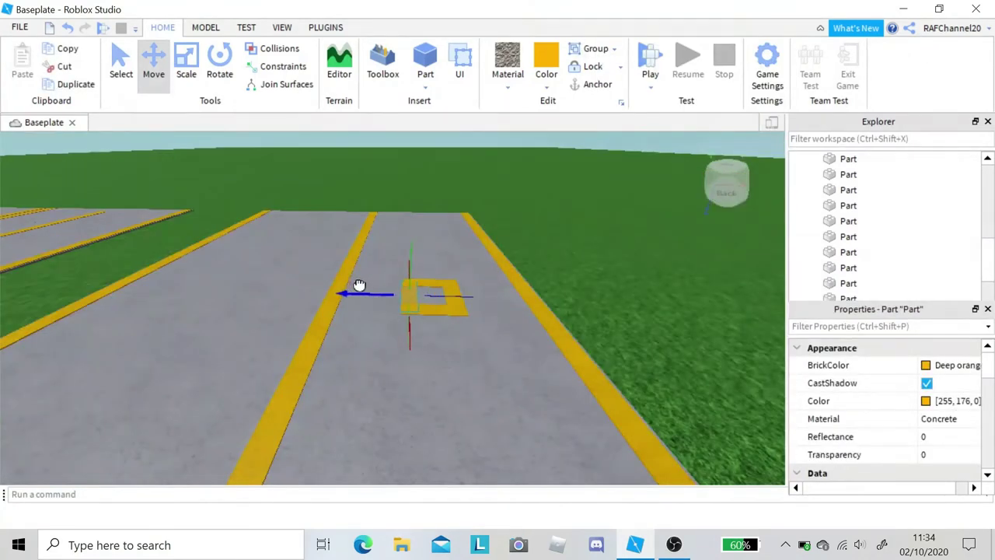
pyautogui.scroll(8, 537, 291)
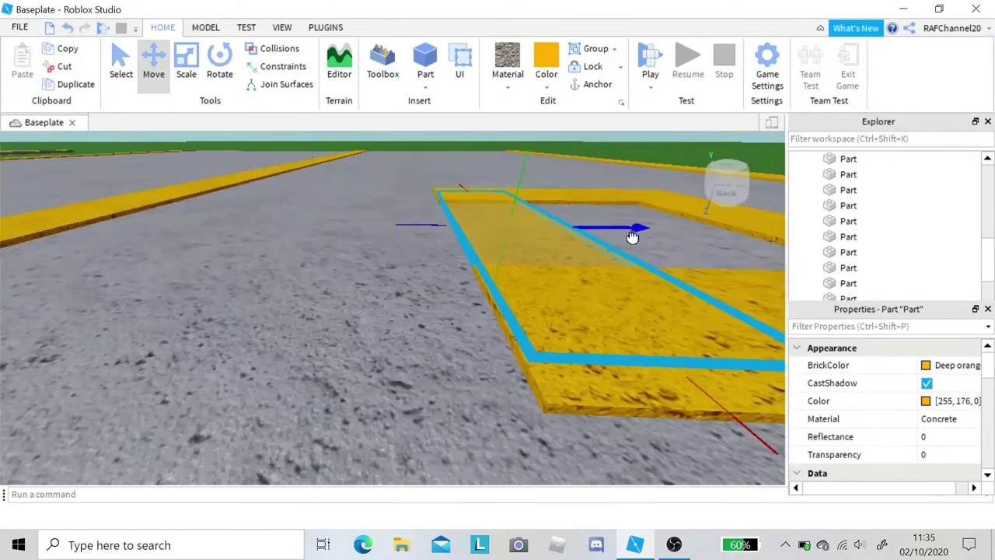
pyautogui.scroll(-5, 604, 356)
pyautogui.click(666, 289)
pyautogui.moveTo(667, 289); pyautogui.dragTo(659, 288, button='right')
# Lengthen the square's side bar nearest the road's middle line to form the stem of a letter P.
pyautogui.scroll(-2, 660, 288)
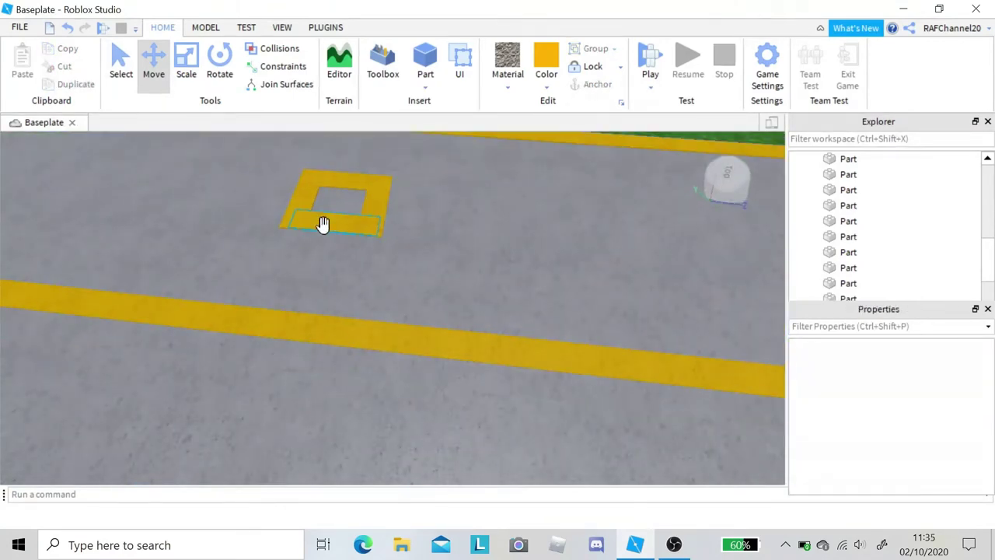
pyautogui.click(322, 224)
pyautogui.scroll(-6, 537, 239)
pyautogui.moveTo(540, 239); pyautogui.dragTo(535, 242, button='right')
pyautogui.click(535, 243)
pyautogui.scroll(-2, 594, 357)
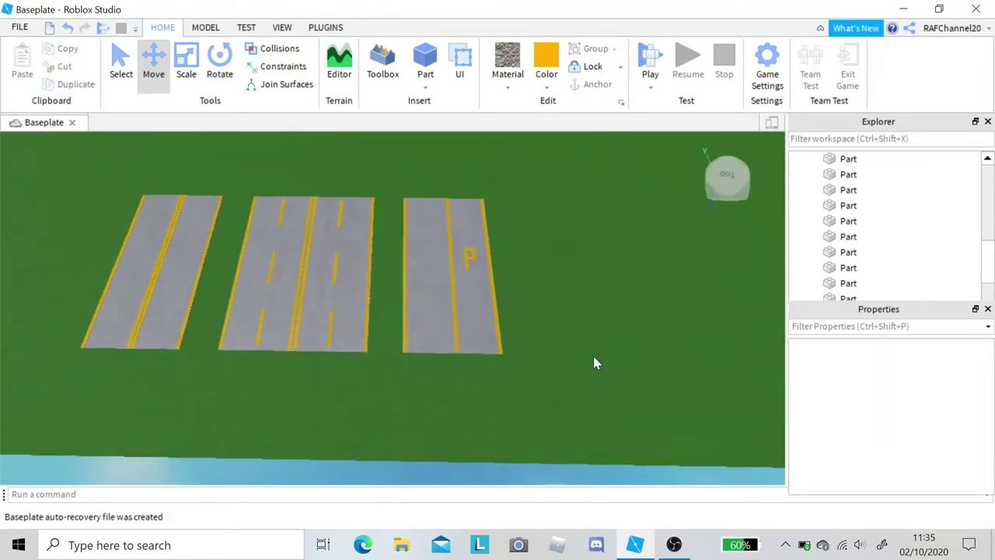
# Insert a block part on the lane next to the P lane and make it flush with the road surface.
pyautogui.scroll(3, 593, 356)
pyautogui.moveTo(593, 356); pyautogui.dragTo(593, 356, button='right')
pyautogui.scroll(-5, 593, 356)
pyautogui.press('d')
pyautogui.press('w')
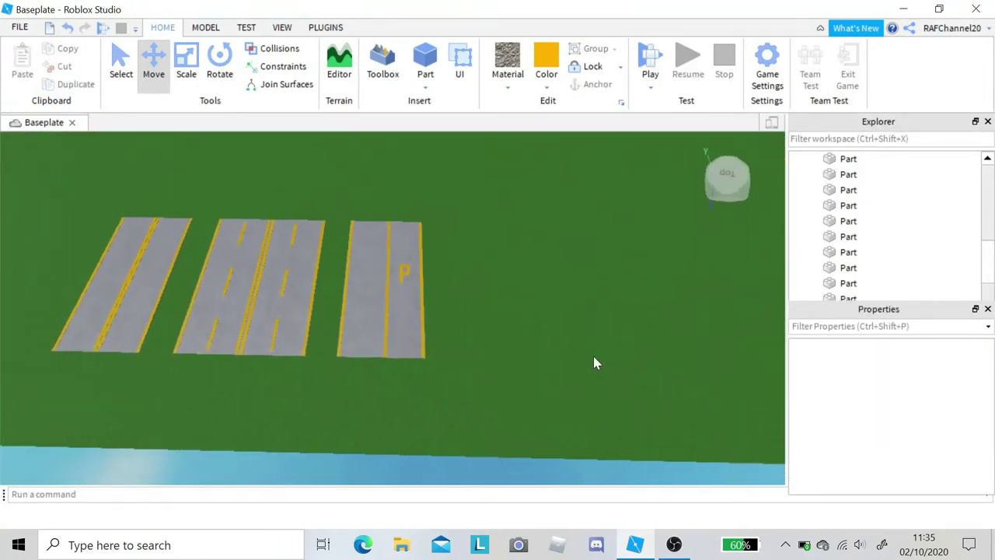
pyautogui.press('a')
pyautogui.press('s')
pyautogui.click(425, 62)
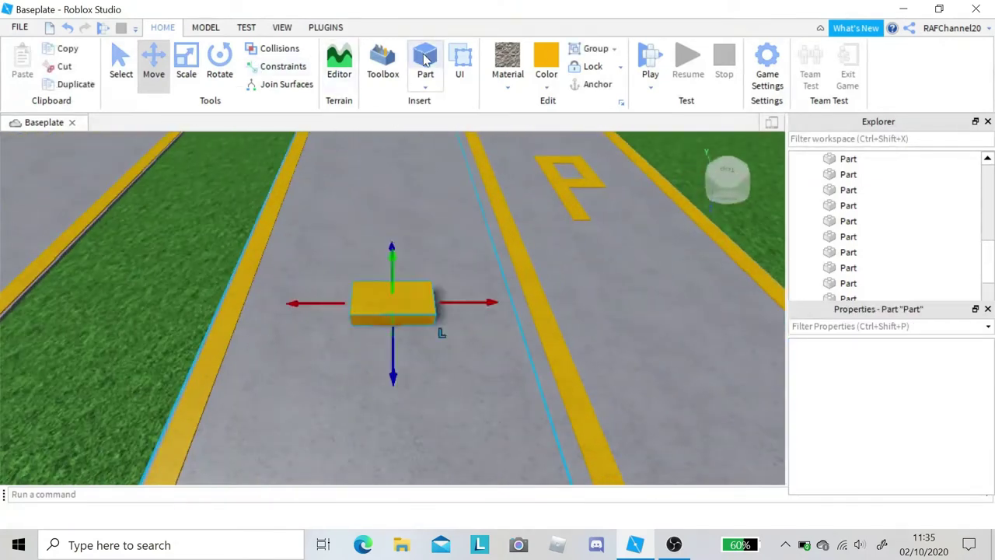
pyautogui.scroll(3, 440, 329)
pyautogui.moveTo(420, 174); pyautogui.dragTo(423, 187)
pyautogui.moveTo(447, 221)
pyautogui.mouseDown(button='right')
pyautogui.moveTo(459, 195)
pyautogui.moveTo(443, 214)
pyautogui.mouseUp(button='right')
# Rotate the flat block diagonally, then duplicate it and turn the copy to the opposite diagonal.
pyautogui.click(221, 66)
pyautogui.moveTo(496, 296); pyautogui.dragTo(553, 276)
pyautogui.moveTo(552, 276); pyautogui.dragTo(397, 307, button='right')
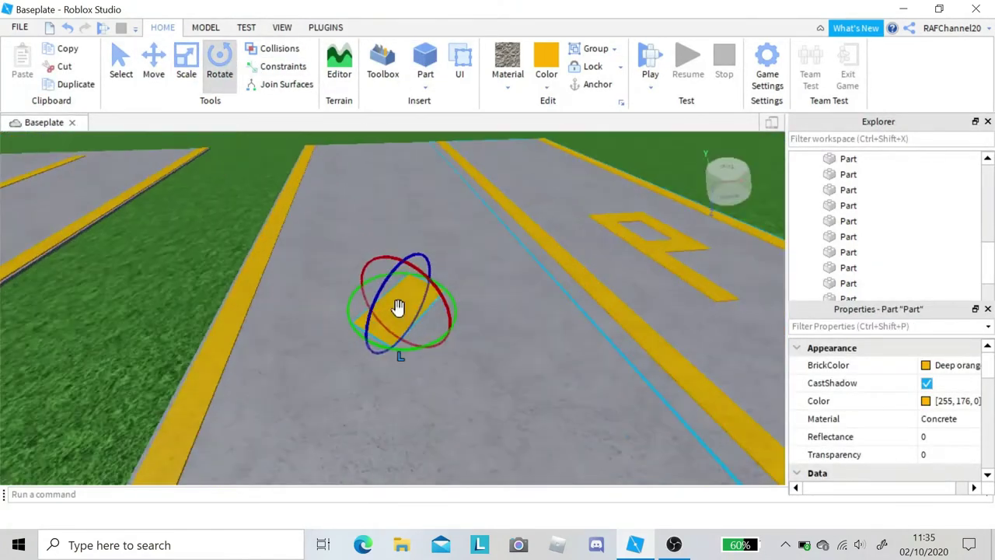
pyautogui.rightClick(369, 308)
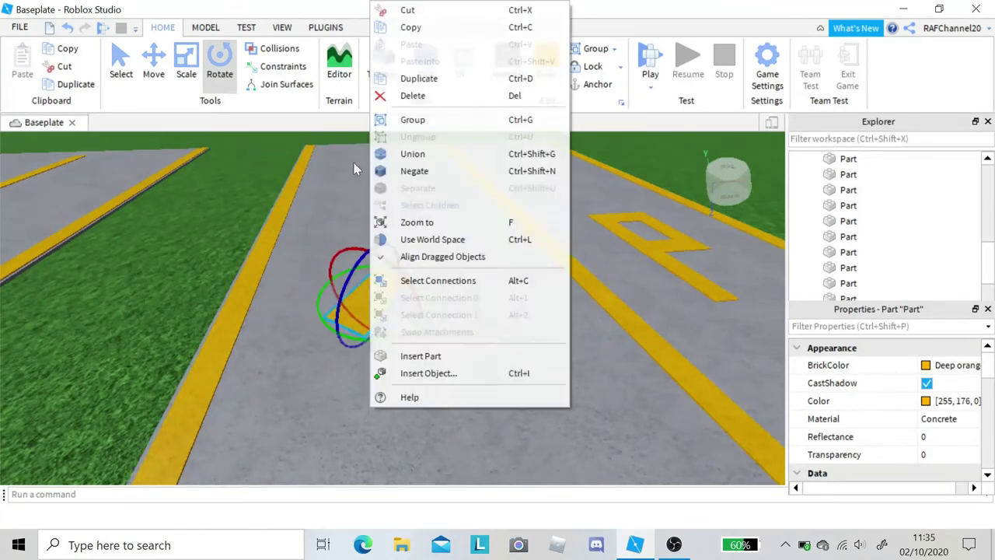
pyautogui.click(419, 78)
pyautogui.moveTo(364, 317); pyautogui.dragTo(427, 334)
pyautogui.moveTo(432, 335); pyautogui.dragTo(529, 331, button='right')
# Move the two diagonal blocks so that their ends overlap into an arrowhead tip.
pyautogui.click(154, 63)
pyautogui.scroll(5, 284, 159)
pyautogui.moveTo(284, 160); pyautogui.dragTo(350, 190, button='right')
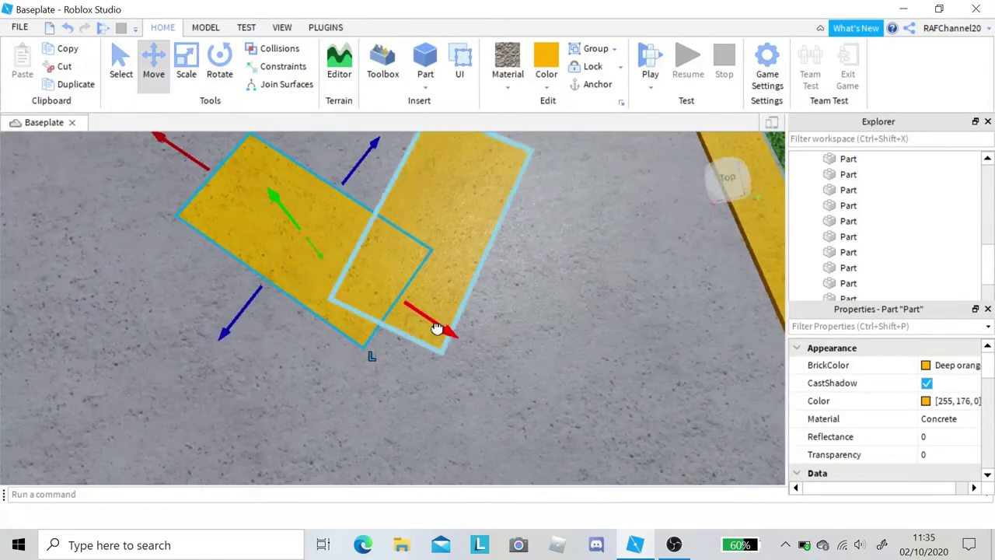
pyautogui.moveTo(438, 326); pyautogui.dragTo(467, 347)
pyautogui.moveTo(398, 168); pyautogui.dragTo(388, 185)
pyautogui.click(488, 203)
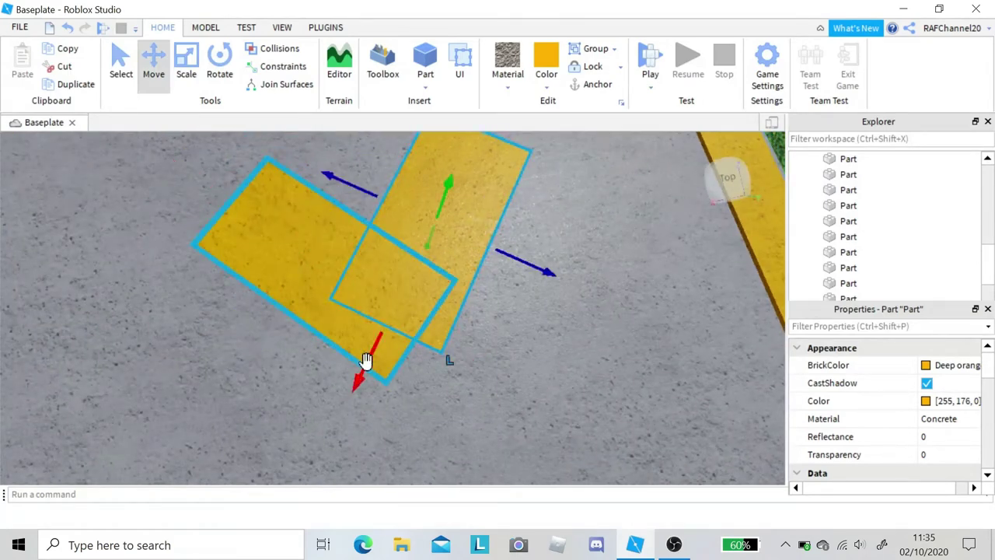
pyautogui.moveTo(366, 420); pyautogui.dragTo(346, 406)
# Rotate the arrowhead arm nearest the P slightly and shift it so its end lines up with the other arm.
pyautogui.click(222, 74)
pyautogui.moveTo(360, 169); pyautogui.dragTo(371, 174, button='right')
pyautogui.scroll(-5, 371, 173)
pyautogui.scroll(4, 370, 174)
pyautogui.moveTo(369, 258); pyautogui.dragTo(394, 285, button='right')
pyautogui.scroll(4, 394, 285)
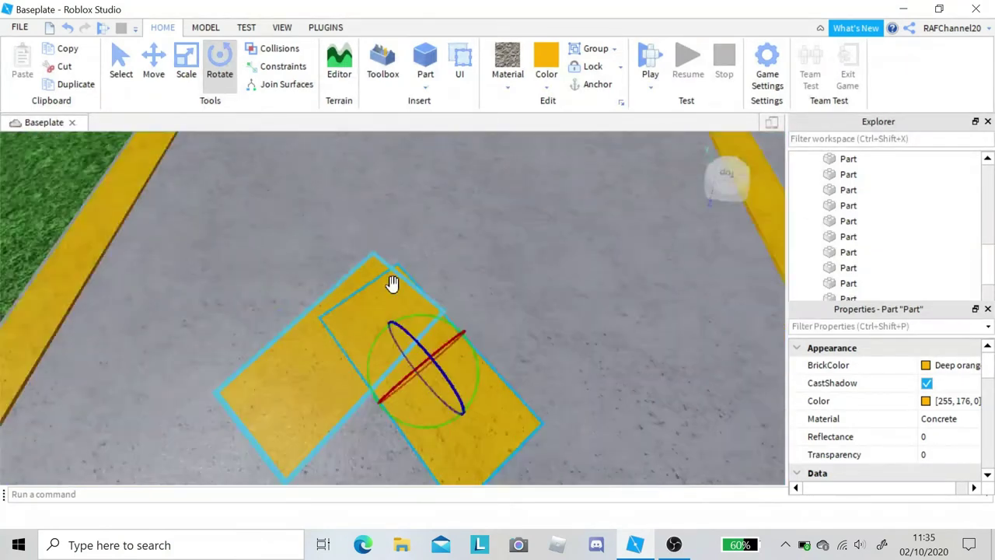
pyautogui.moveTo(493, 387); pyautogui.dragTo(517, 369)
pyautogui.hotkey('ctrl', '2')
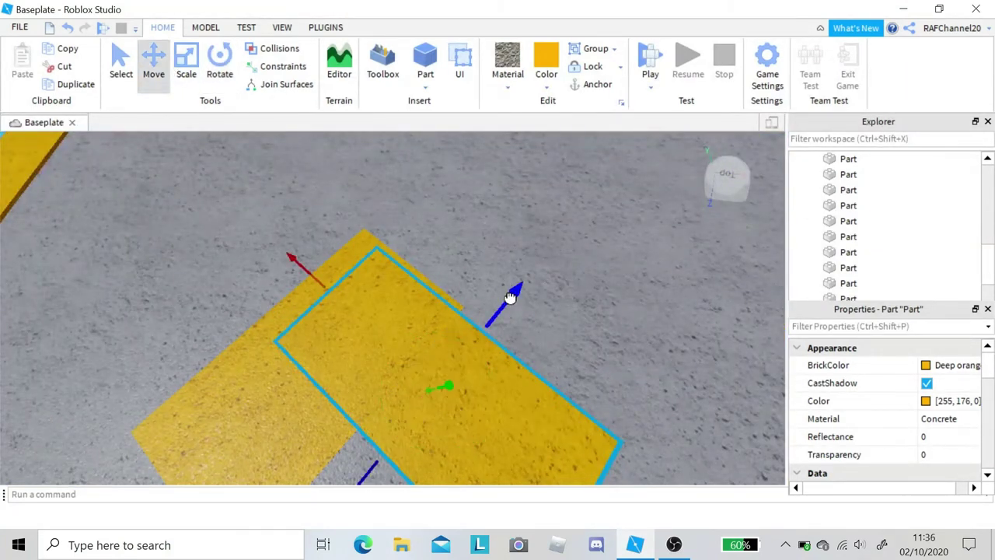
pyautogui.moveTo(513, 294); pyautogui.dragTo(513, 293)
pyautogui.scroll(3, 512, 292)
pyautogui.scroll(-8, 521, 290)
pyautogui.click(579, 334)
# Scale both arrowhead arms down to a narrower width.
pyautogui.scroll(-4, 597, 355)
pyautogui.moveTo(579, 335)
pyautogui.mouseDown(button='right')
pyautogui.moveTo(597, 355)
pyautogui.moveTo(587, 329)
pyautogui.mouseUp(button='right')
pyautogui.scroll(4, 587, 328)
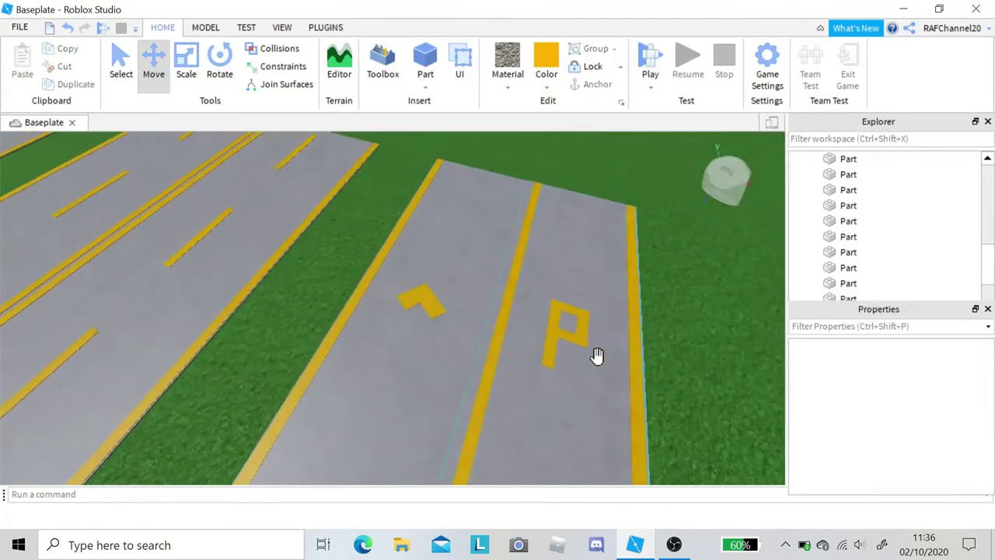
pyautogui.scroll(-4, 587, 329)
pyautogui.scroll(5, 302, 355)
pyautogui.click(303, 355)
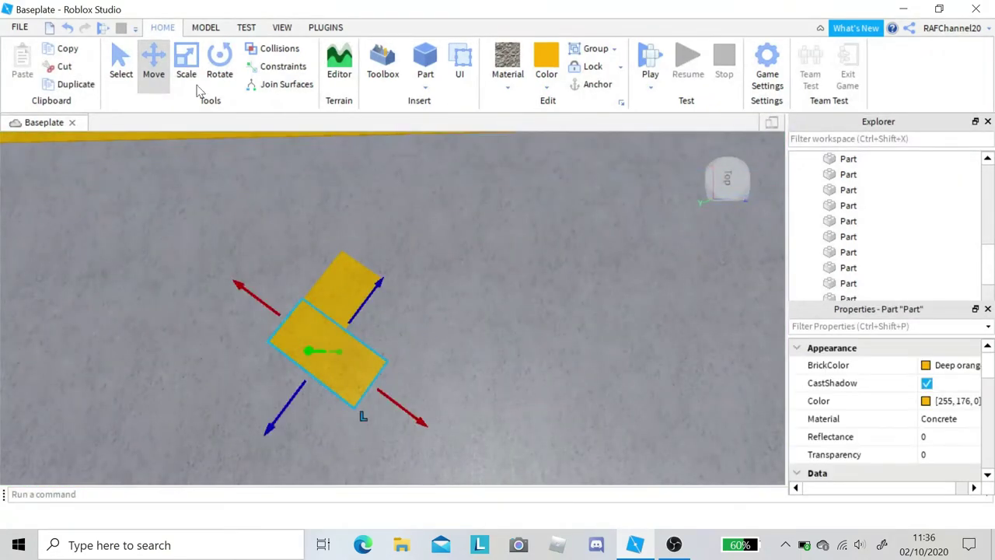
pyautogui.click(191, 81)
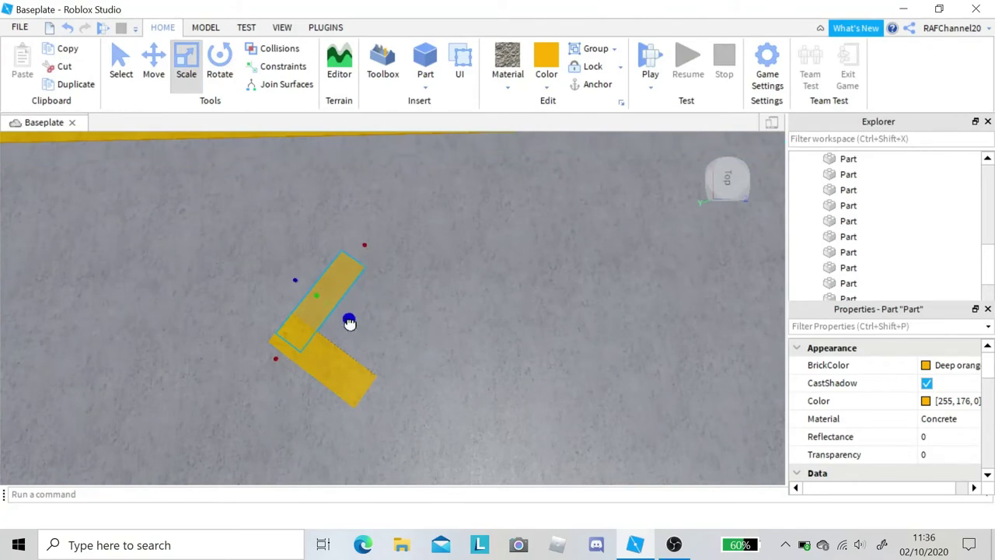
pyautogui.moveTo(349, 321); pyautogui.dragTo(351, 323)
pyautogui.moveTo(350, 322); pyautogui.dragTo(357, 315, button='right')
pyautogui.click(752, 267)
# Rotate the narrowed arm nearest the P and move it to meet the other arm at the arrowhead's tip.
pyautogui.scroll(-4, 594, 262)
pyautogui.moveTo(752, 267); pyautogui.dragTo(442, 269, button='right')
pyautogui.scroll(5, 440, 269)
pyautogui.click(440, 269)
pyautogui.click(236, 70)
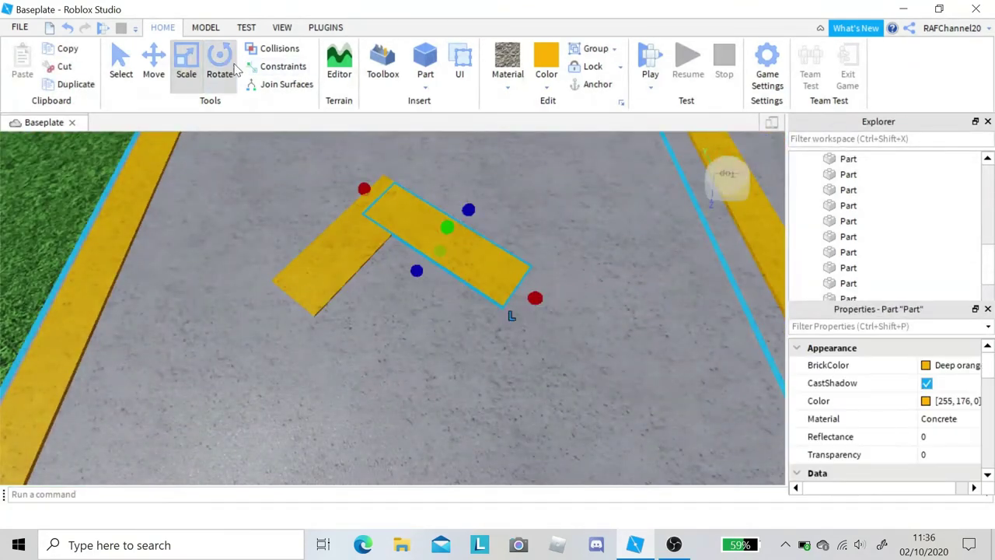
pyautogui.moveTo(502, 235); pyautogui.dragTo(504, 244)
pyautogui.click(158, 78)
pyautogui.moveTo(418, 272); pyautogui.dragTo(384, 284)
# Duplicate the arrowhead's other arm, rotate the copy parallel to the lane and move it back as the arrow's shaft.
pyautogui.click(360, 231)
pyautogui.click(221, 70)
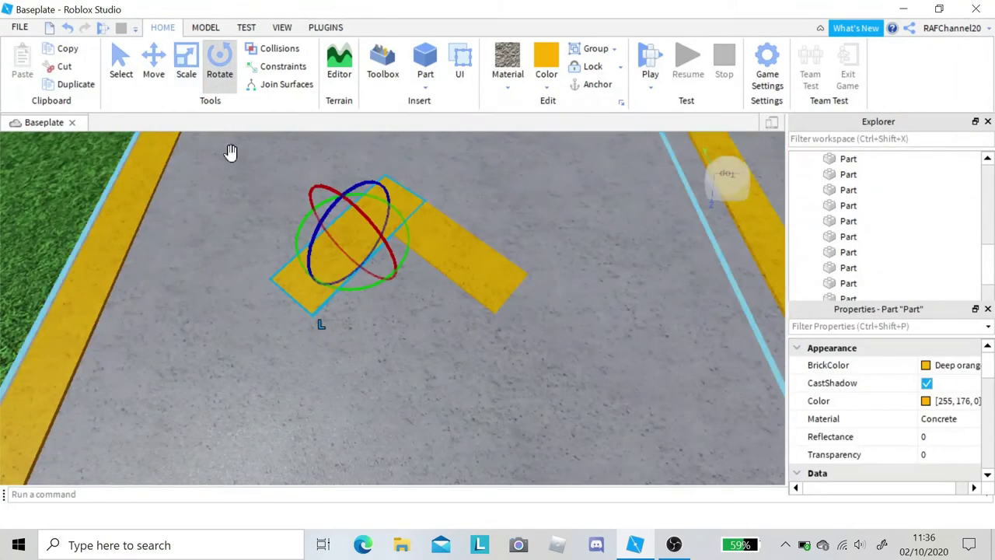
pyautogui.rightClick(303, 272)
pyautogui.click(354, 77)
pyautogui.moveTo(404, 253); pyautogui.dragTo(450, 242)
pyautogui.click(154, 66)
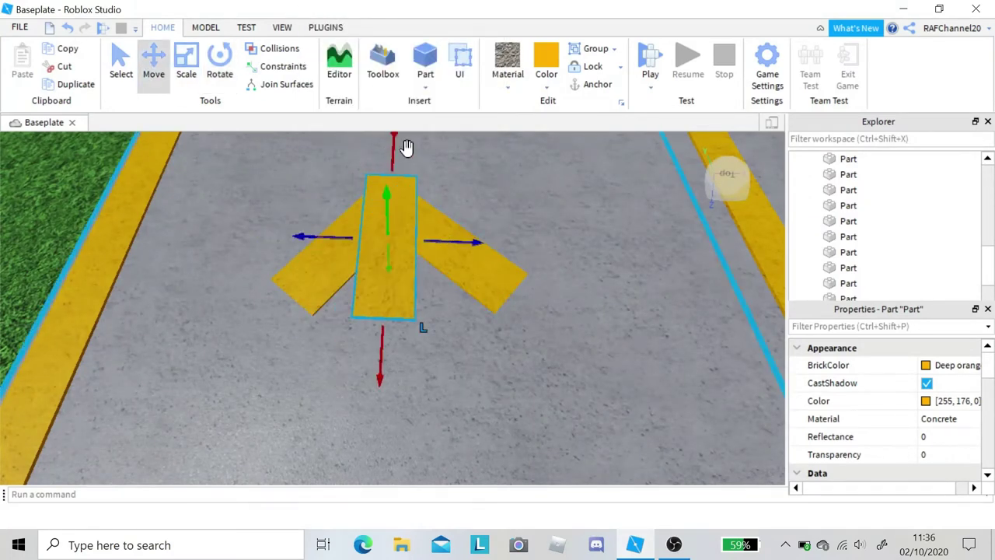
pyautogui.moveTo(397, 149); pyautogui.dragTo(391, 170)
# Lengthen the arrow's shaft backward from the arrowhead along the lane.
pyautogui.click(187, 65)
pyautogui.moveTo(462, 182); pyautogui.dragTo(491, 327, button='right')
pyautogui.scroll(-3, 491, 326)
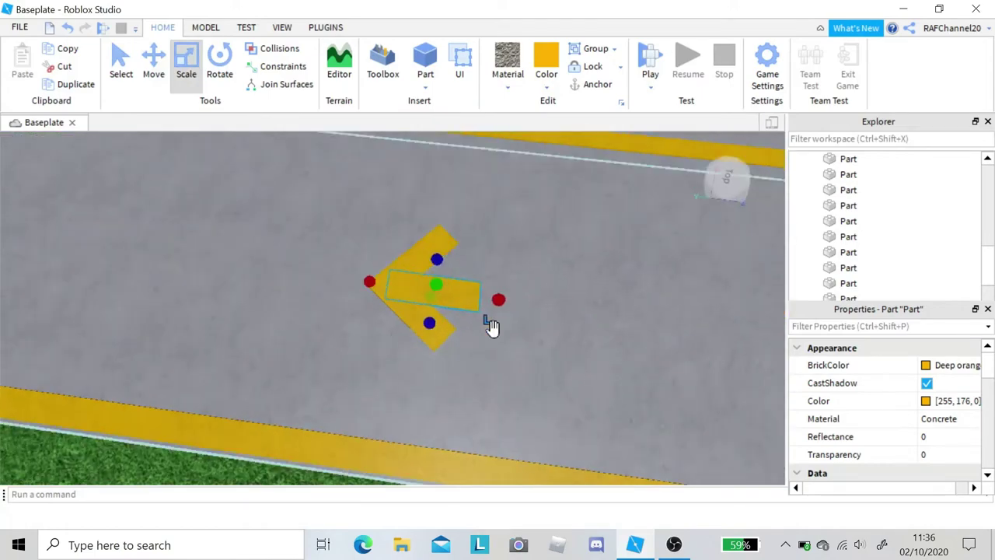
pyautogui.moveTo(497, 302); pyautogui.dragTo(613, 320)
pyautogui.click(320, 332)
# Rotate the arrowhead arm farthest from the P slightly to mirror the opposite arm, undoing any wrong turn.
pyautogui.moveTo(468, 322); pyautogui.dragTo(487, 327, button='right')
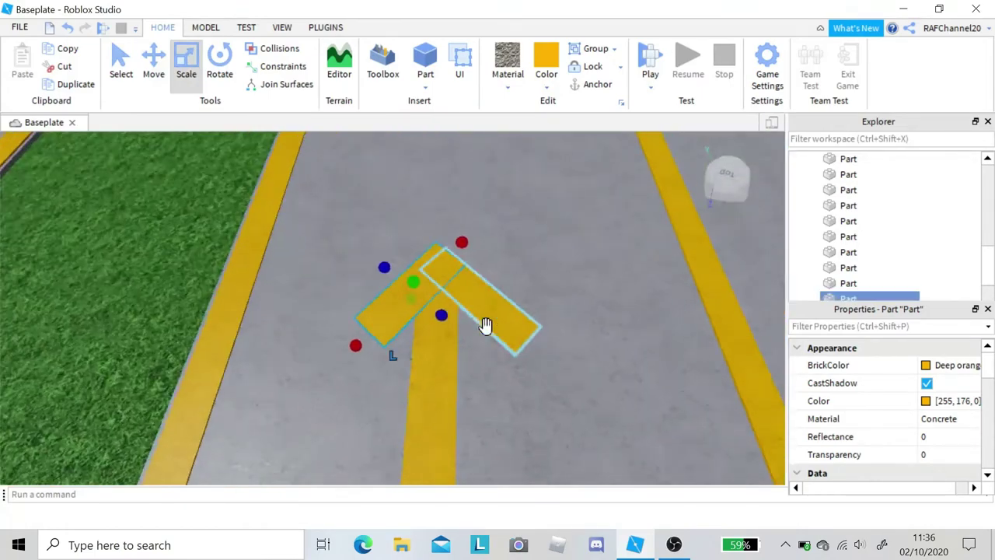
pyautogui.scroll(-5, 309, 234)
pyautogui.click(309, 234)
pyautogui.moveTo(486, 210); pyautogui.dragTo(382, 295, button='right')
pyautogui.scroll(5, 382, 296)
pyautogui.click(364, 271)
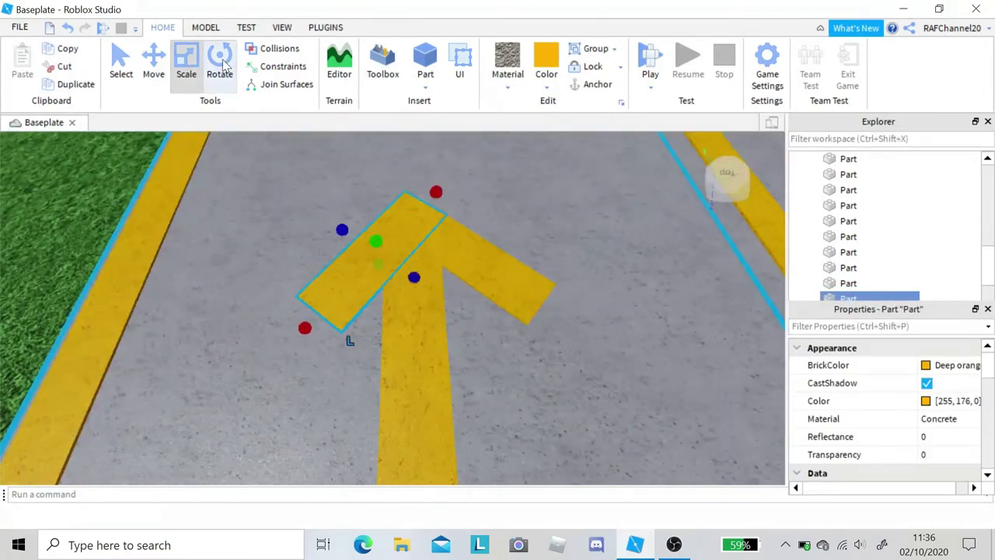
pyautogui.click(220, 67)
pyautogui.moveTo(416, 241); pyautogui.dragTo(416, 241)
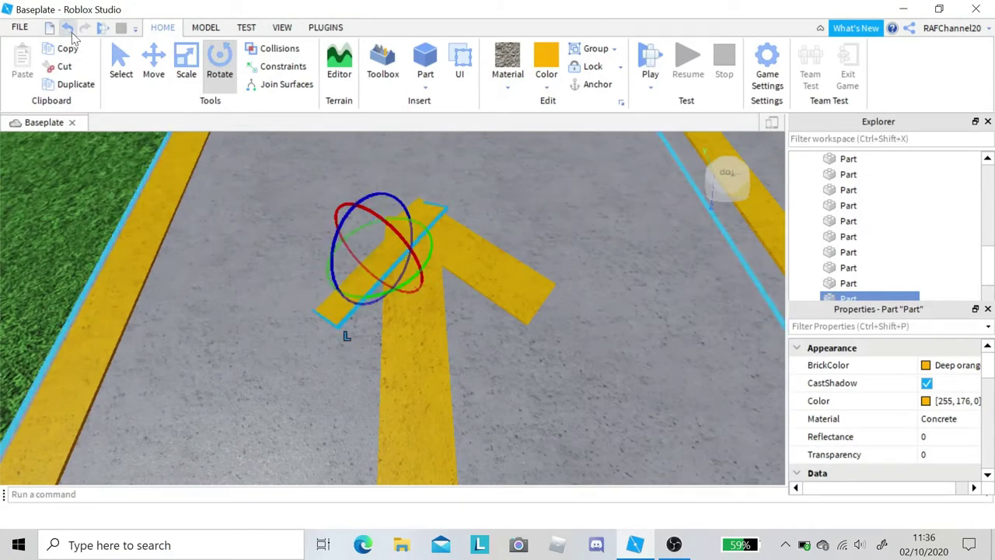
pyautogui.click(69, 33)
pyautogui.moveTo(396, 301); pyautogui.dragTo(390, 304)
# Shift the rotated arm sideways so that both arrowhead arms meet at the tip over the shaft.
pyautogui.click(153, 62)
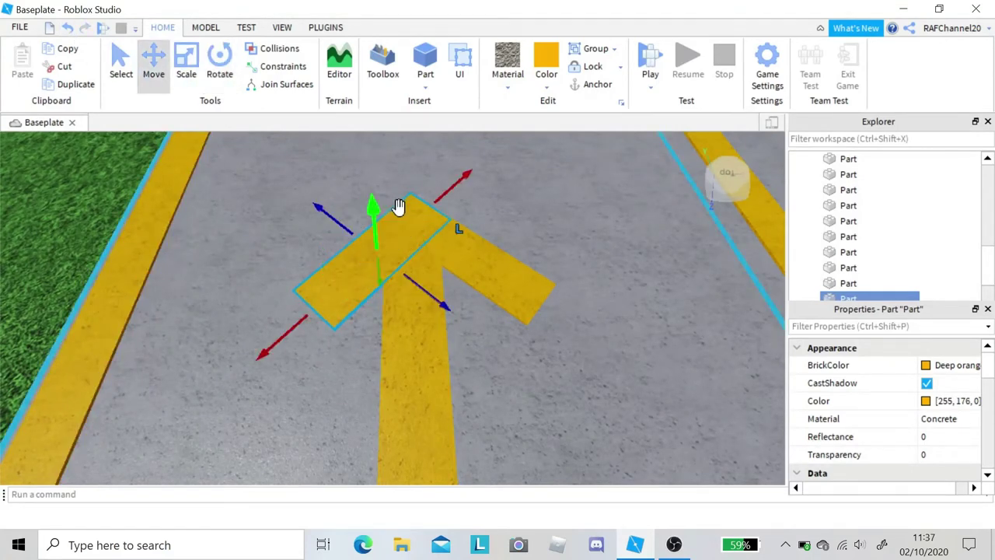
pyautogui.moveTo(393, 207); pyautogui.dragTo(389, 206, button='right')
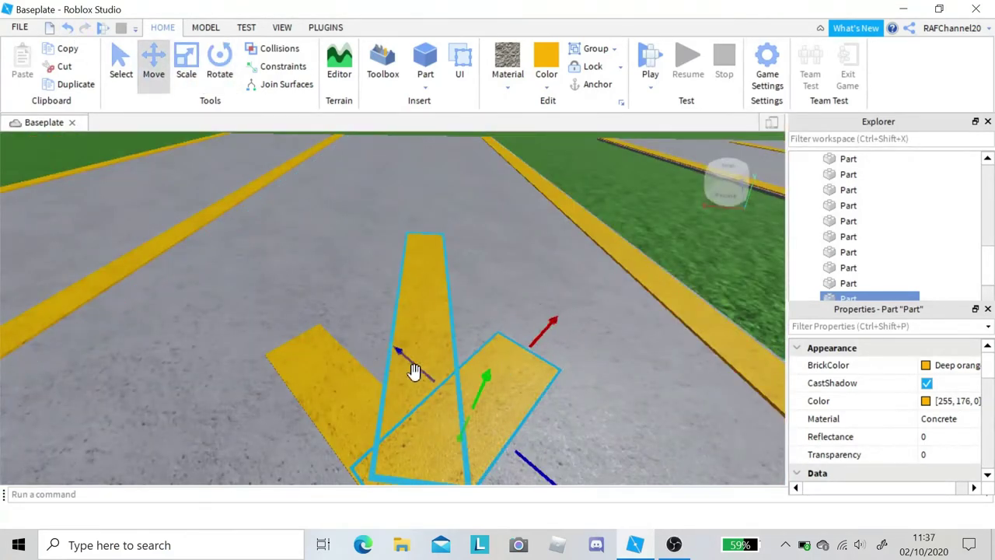
pyautogui.moveTo(415, 370); pyautogui.dragTo(422, 373)
pyautogui.moveTo(486, 395); pyautogui.dragTo(491, 407, button='right')
pyautogui.click(691, 271)
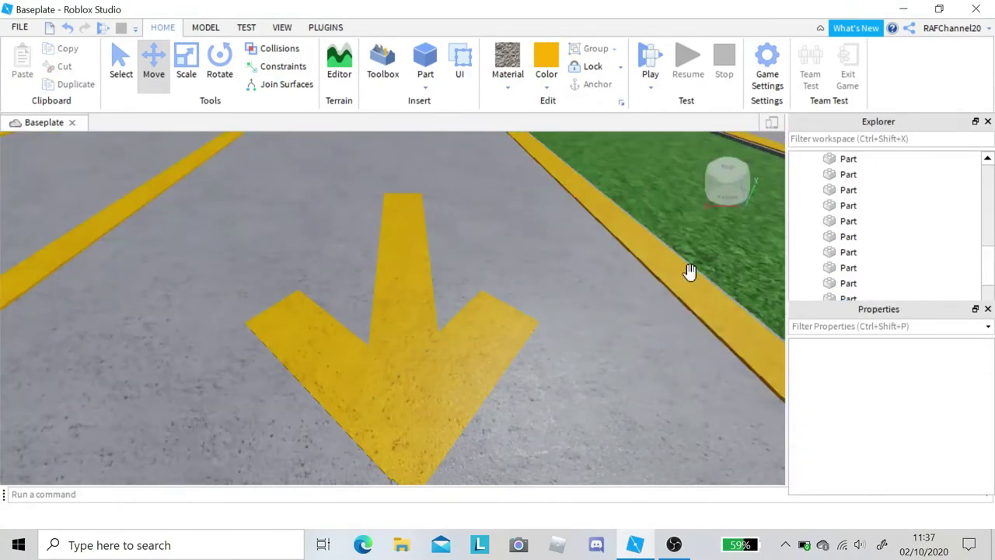
# Scale the width of the arrowhead arm farthest from the P to match the opposite arm.
pyautogui.click(327, 350)
pyautogui.click(185, 62)
pyautogui.moveTo(414, 335); pyautogui.dragTo(423, 338)
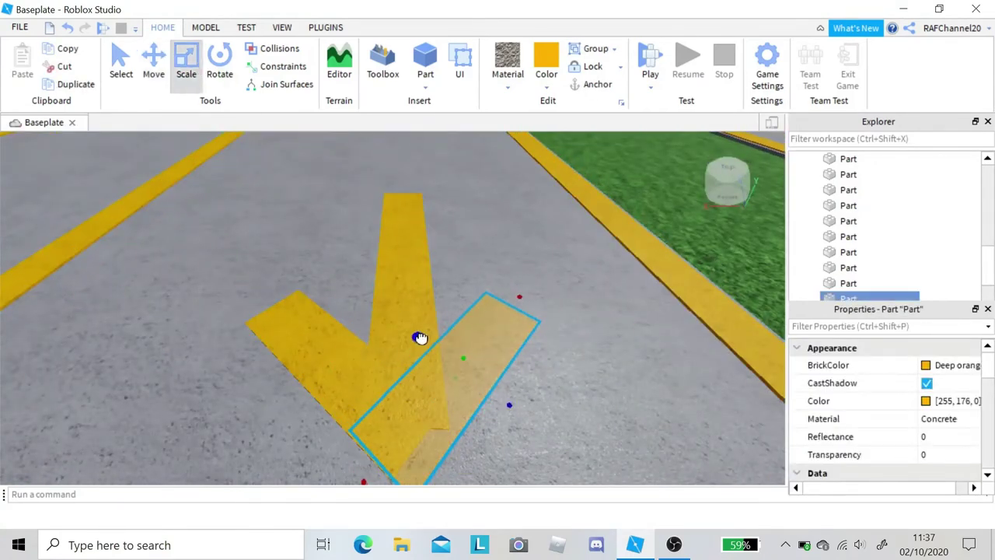
pyautogui.click(553, 324)
pyautogui.moveTo(553, 324); pyautogui.dragTo(506, 302, button='right')
pyautogui.scroll(-4, 518, 308)
pyautogui.scroll(4, 348, 324)
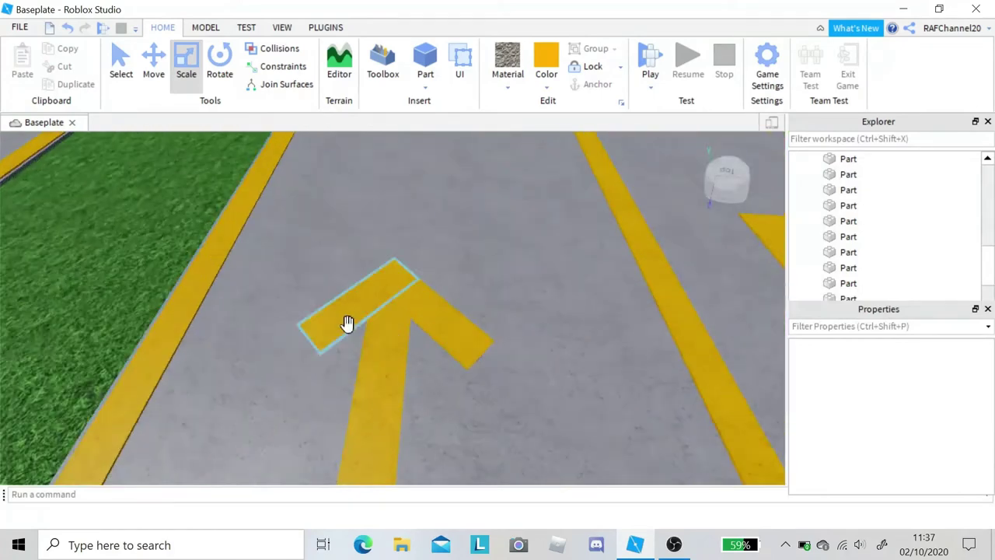
pyautogui.click(348, 325)
pyautogui.scroll(-3, 389, 332)
pyautogui.click(182, 287)
pyautogui.click(371, 312)
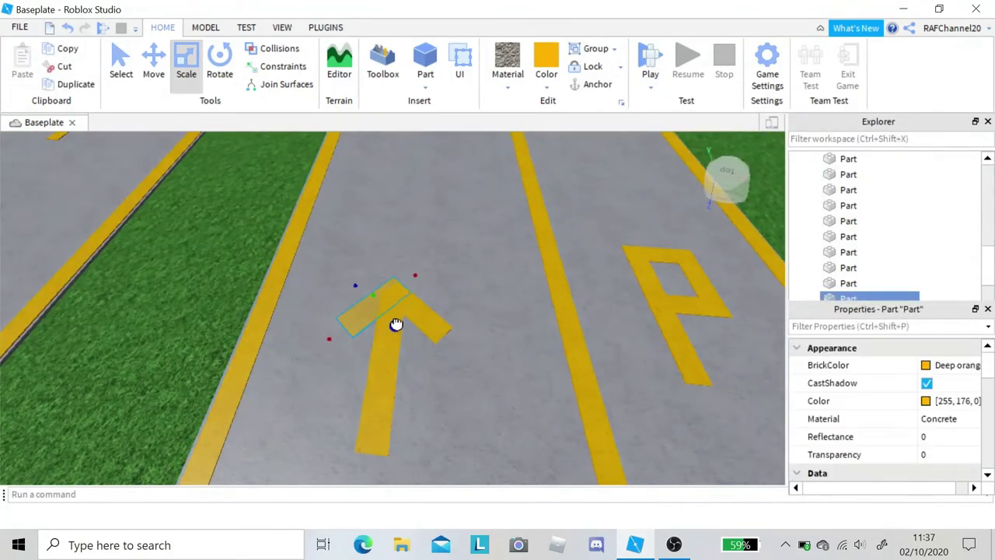
pyautogui.click(237, 326)
pyautogui.moveTo(237, 327); pyautogui.dragTo(293, 333, button='right')
pyautogui.scroll(-4, 294, 333)
pyautogui.scroll(4, 428, 316)
pyautogui.scroll(-8, 656, 416)
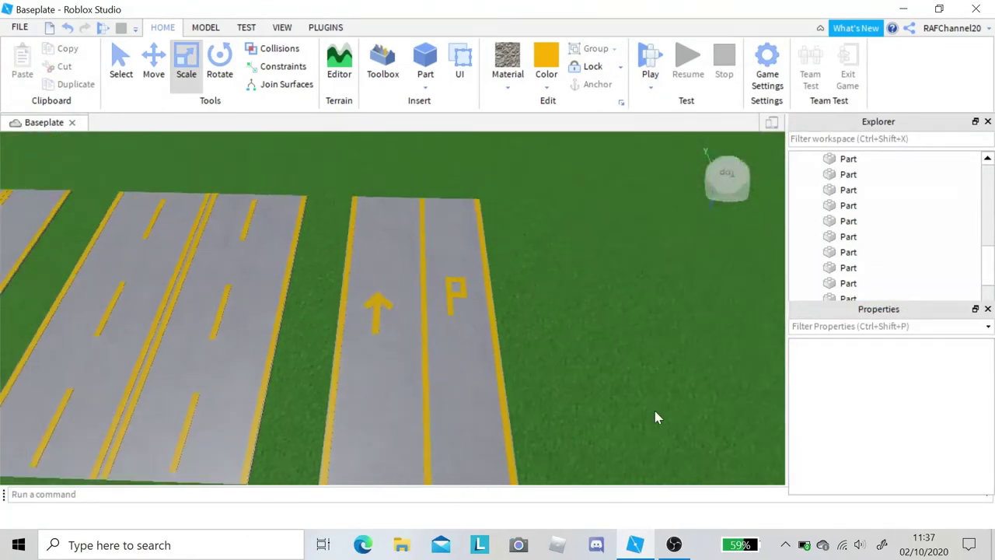
pyautogui.scroll(-4, 660, 412)
pyautogui.hotkey('ctrl', '1')
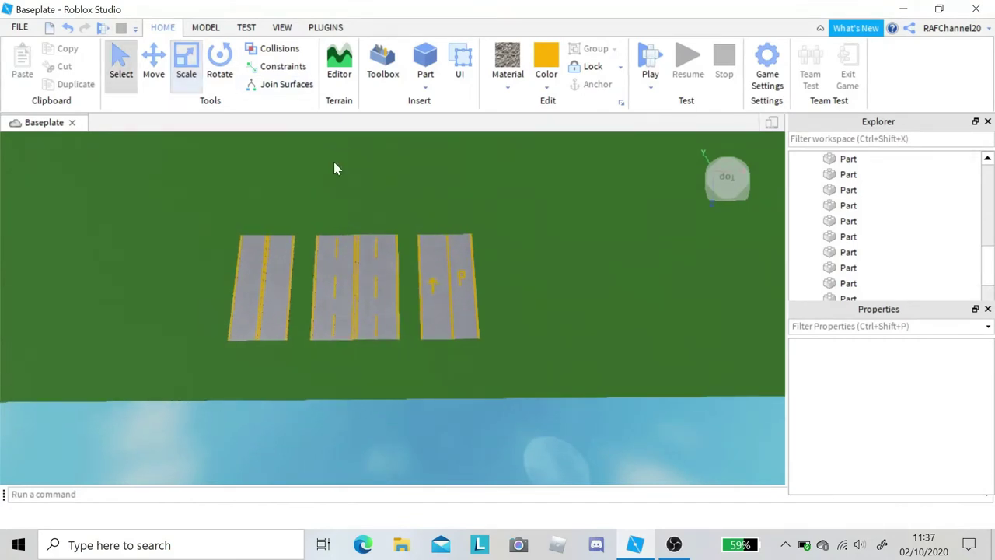
# Duplicate the grey slab under the arrow lane and place the copy beside the parking road, beyond its P lane.
pyautogui.scroll(6, 654, 384)
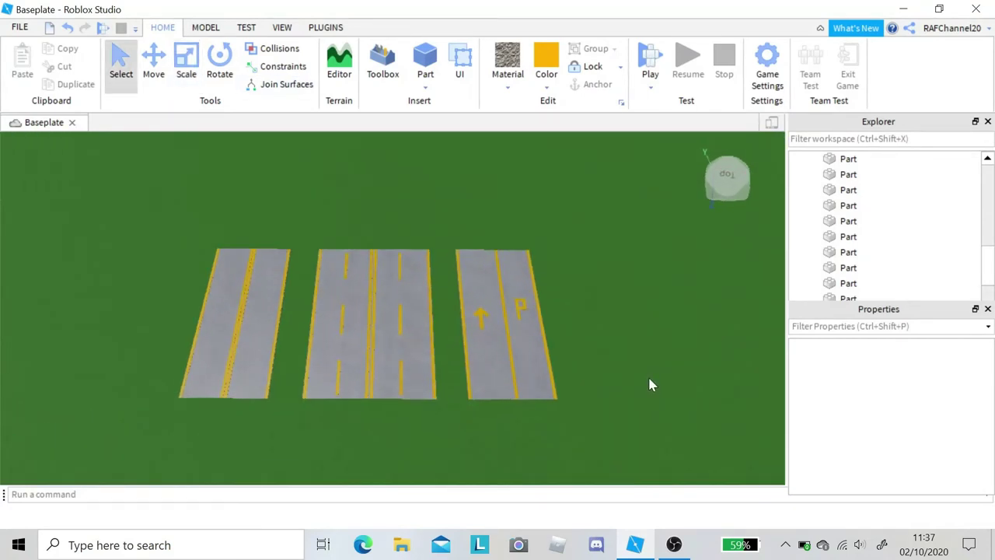
pyautogui.scroll(1, 453, 272)
pyautogui.rightClick(457, 325)
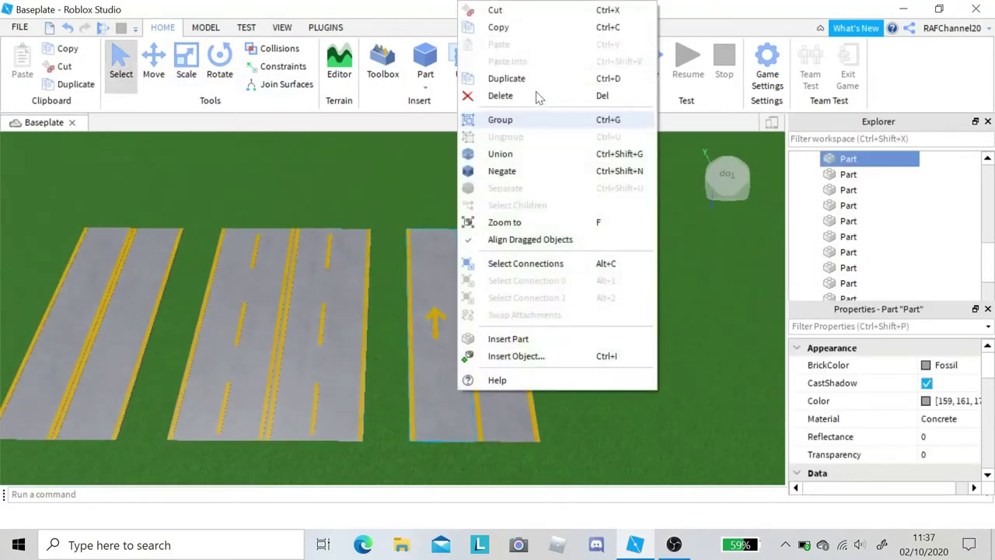
pyautogui.press('Escape')
pyautogui.hotkey('ctrl', '2')
pyautogui.scroll(3, 664, 335)
pyautogui.moveTo(524, 325); pyautogui.dragTo(580, 340)
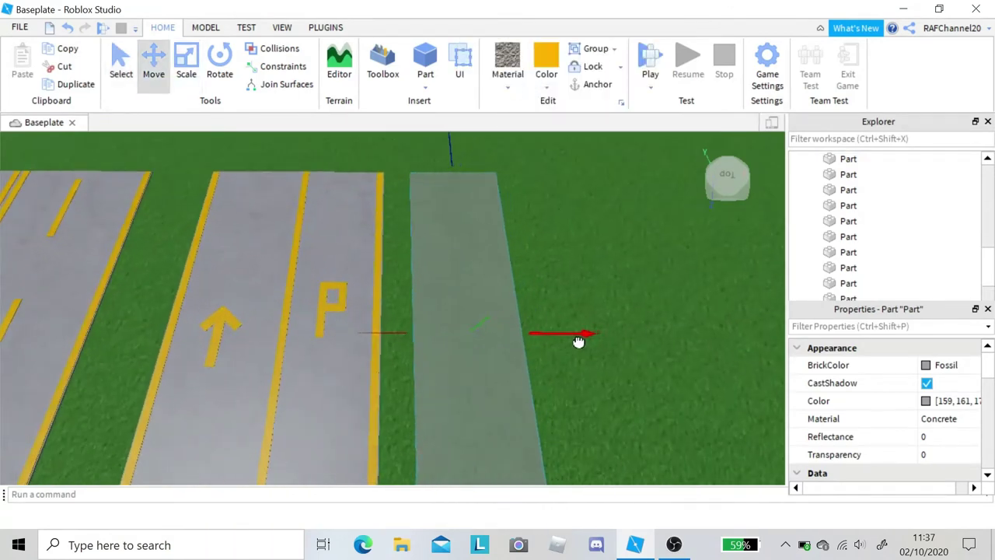
pyautogui.click(619, 362)
# Duplicate the new slab and set the copy flush against its outer side to form a second lane.
pyautogui.scroll(-1, 620, 362)
pyautogui.click(437, 302)
pyautogui.rightClick(437, 303)
pyautogui.click(482, 78)
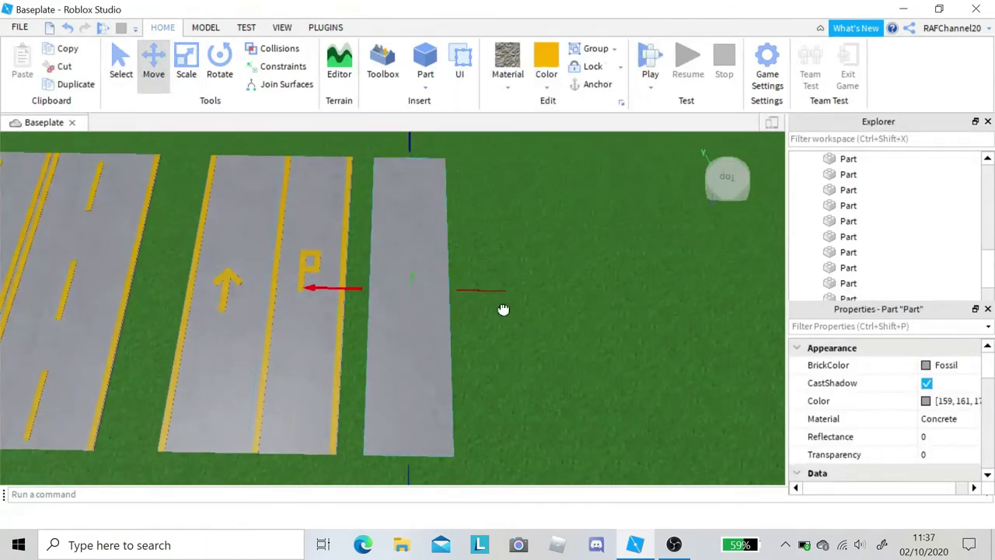
pyautogui.scroll(2, 389, 335)
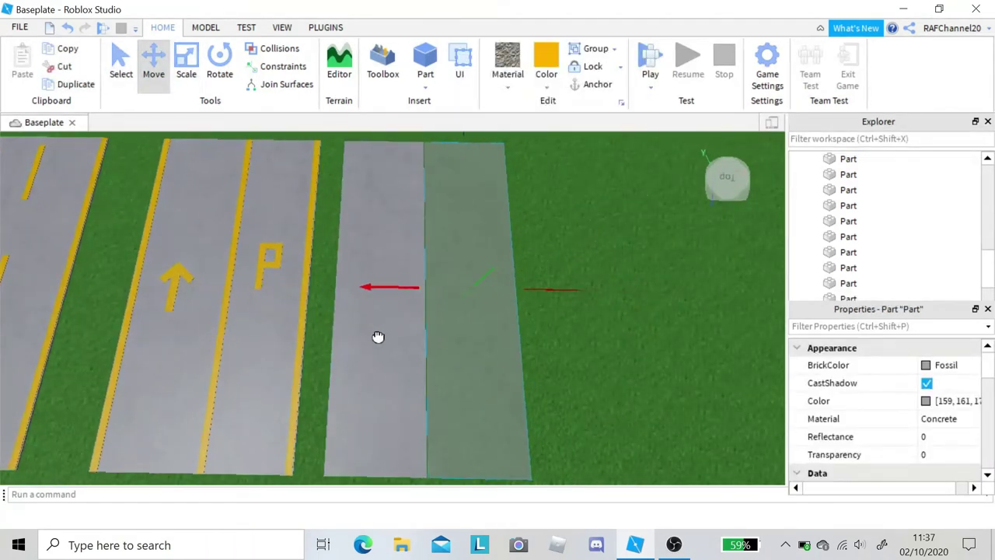
pyautogui.moveTo(382, 286); pyautogui.dragTo(449, 276)
pyautogui.click(654, 369)
# Duplicate the orange edge line on the P side and place the copy along the new road's near edge.
pyautogui.press('a')
pyautogui.press('w')
pyautogui.click(339, 269)
pyautogui.rightClick(340, 267)
pyautogui.click(417, 78)
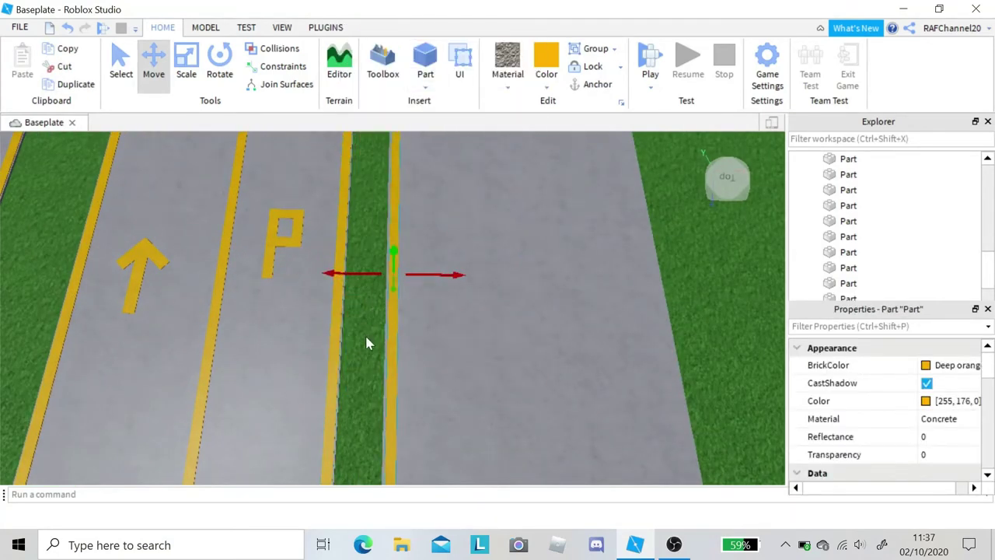
# Duplicate the new road's edge line and place the copy along the road's far edge.
pyautogui.rightClick(395, 311)
pyautogui.click(454, 79)
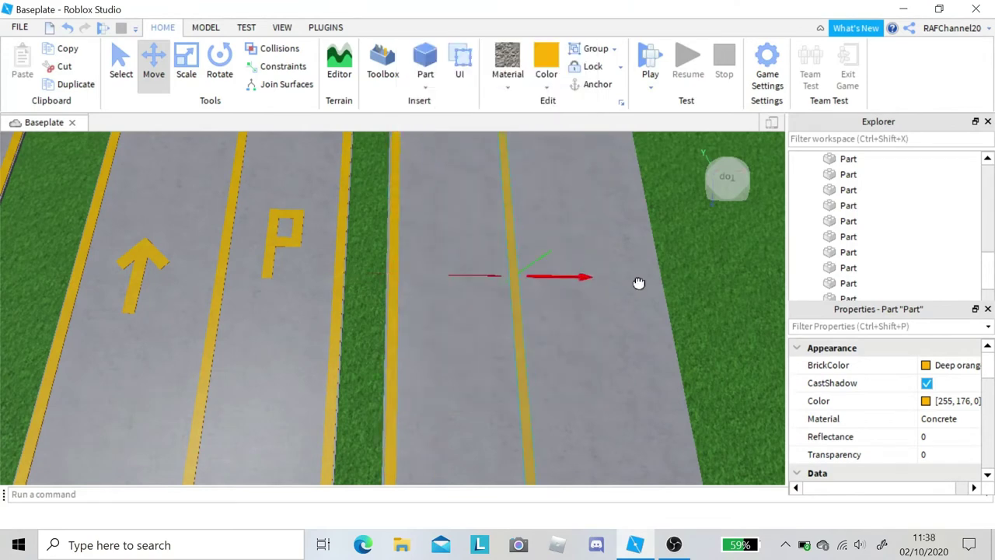
pyautogui.scroll(3, 638, 283)
pyautogui.click(600, 340)
pyautogui.scroll(-5, 600, 342)
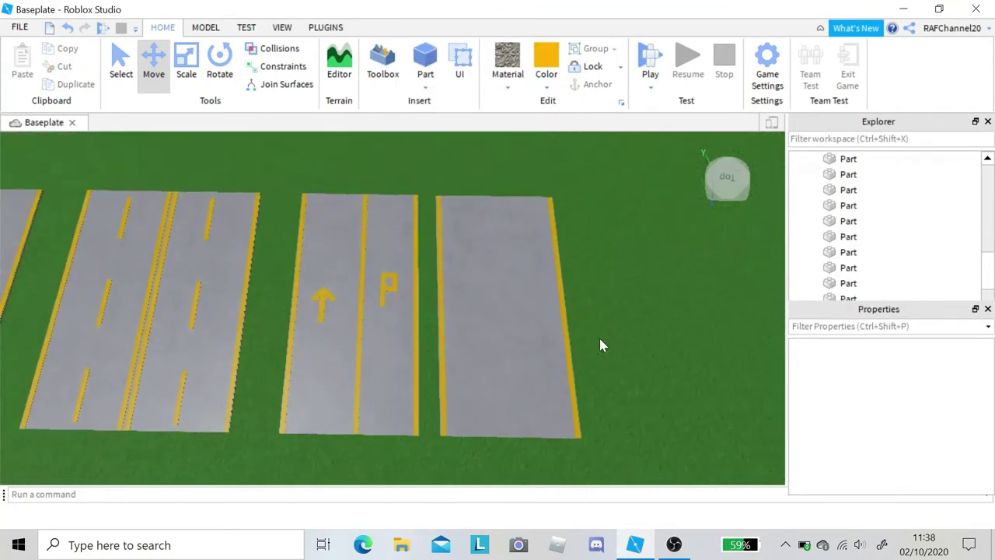
# Duplicate the near edge line and place the copy along the middle of the new road as a centre line.
pyautogui.scroll(5, 544, 327)
pyautogui.rightClick(344, 302)
pyautogui.click(406, 78)
pyautogui.moveTo(401, 279); pyautogui.dragTo(472, 276)
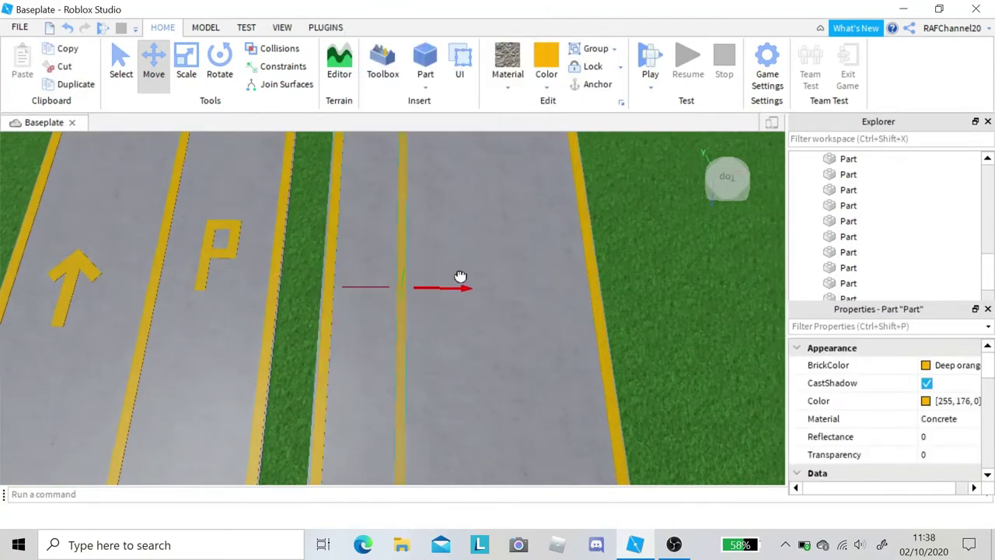
pyautogui.scroll(-5, 625, 363)
pyautogui.click(625, 363)
# Nudge the new road's centre line sideways to align it with the seam between the two slabs.
pyautogui.scroll(3, 626, 363)
pyautogui.moveTo(626, 364); pyautogui.dragTo(626, 363, button='right')
pyautogui.click(414, 291)
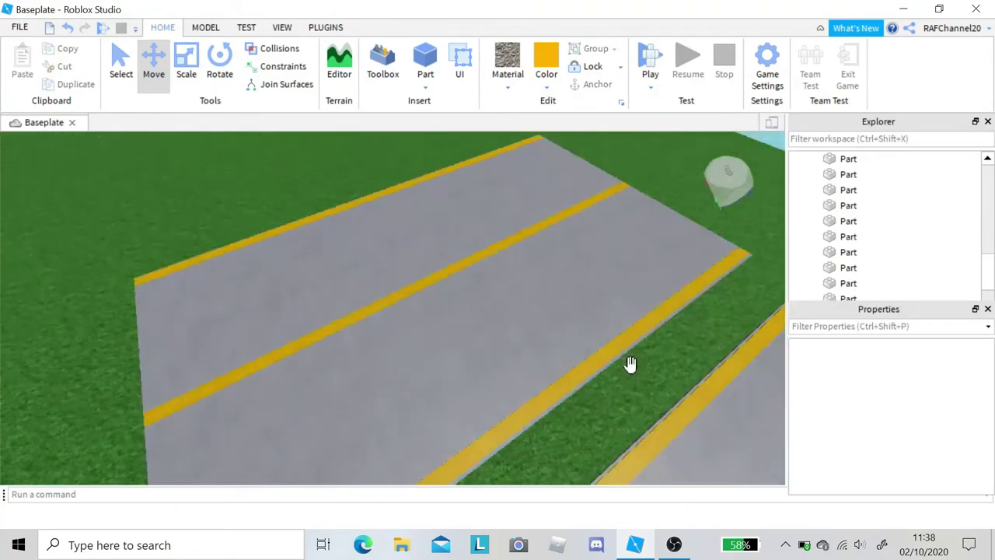
pyautogui.moveTo(364, 278); pyautogui.dragTo(322, 280, button='right')
pyautogui.moveTo(460, 253); pyautogui.dragTo(462, 254)
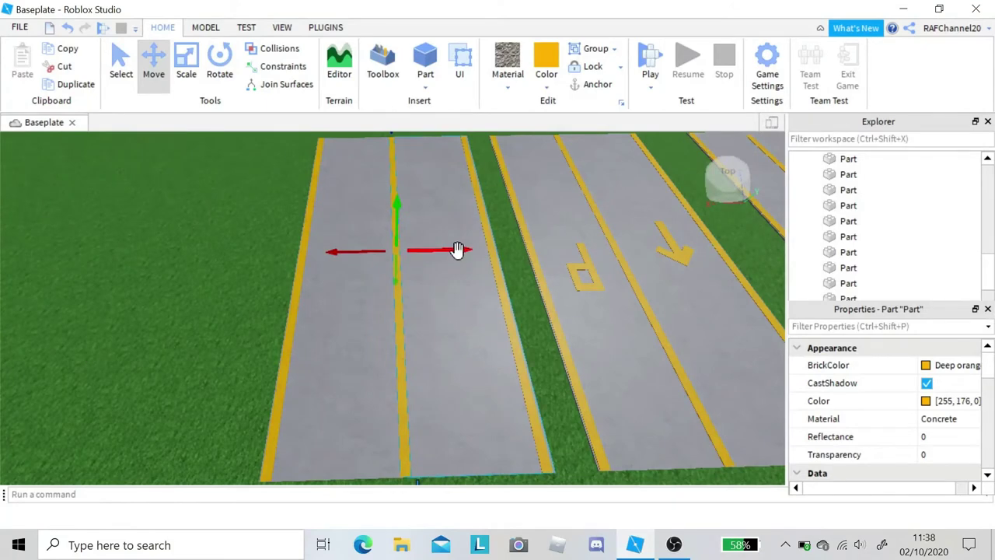
pyautogui.scroll(-1, 265, 361)
pyautogui.click(265, 361)
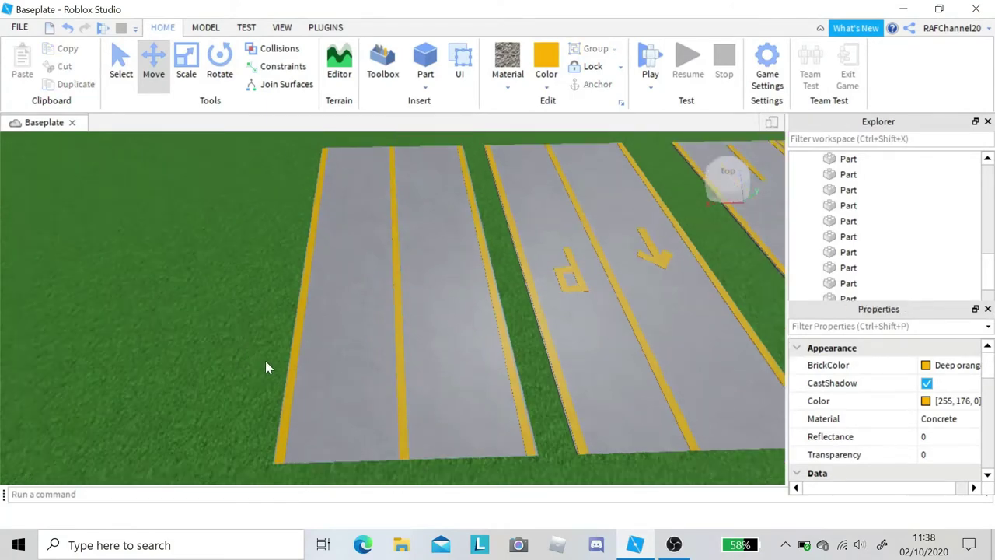
# Shorten the new road's centre line from one end, leaving a short orange dash at the opposite end.
pyautogui.scroll(3, 266, 361)
pyautogui.moveTo(265, 361); pyautogui.dragTo(489, 295, button='right')
pyautogui.click(489, 296)
pyautogui.click(187, 67)
pyautogui.moveTo(300, 183); pyautogui.dragTo(318, 184, button='right')
pyautogui.press('s')
pyautogui.press('a')
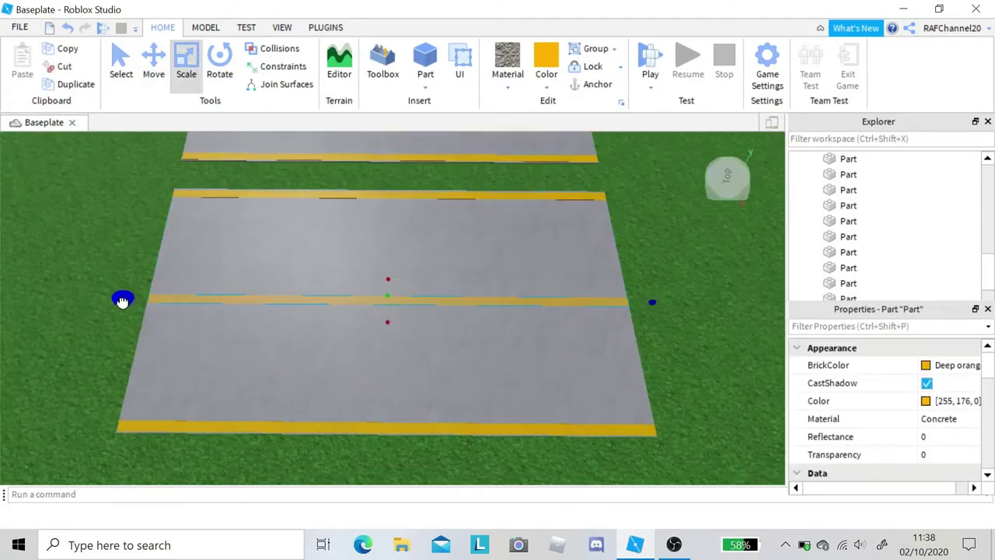
pyautogui.moveTo(122, 300); pyautogui.dragTo(266, 325)
pyautogui.press('d')
pyautogui.press('w')
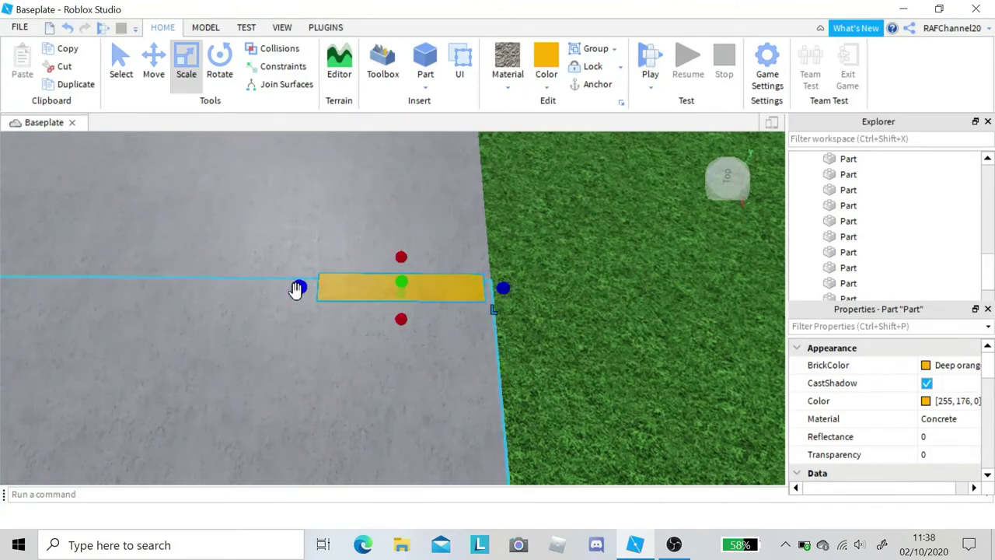
# Lengthen the centre dash slightly toward the middle of the road.
pyautogui.moveTo(296, 290); pyautogui.dragTo(254, 288)
pyautogui.scroll(-5, 303, 272)
pyautogui.scroll(3, 366, 307)
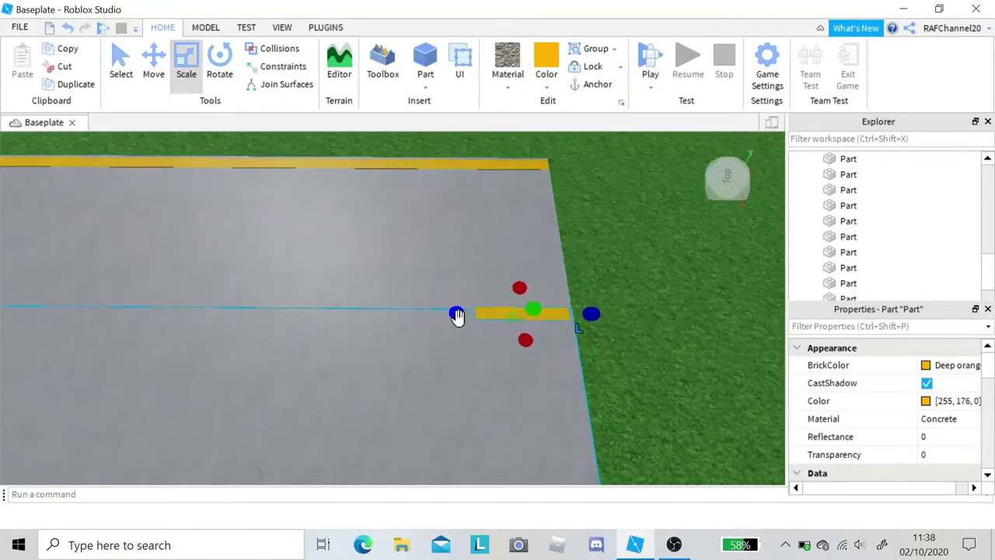
pyautogui.moveTo(457, 315); pyautogui.dragTo(435, 315)
# Duplicate the dash three times along the centre line so that four dashes span the new road.
pyautogui.click(155, 70)
pyautogui.rightClick(473, 312)
pyautogui.click(542, 79)
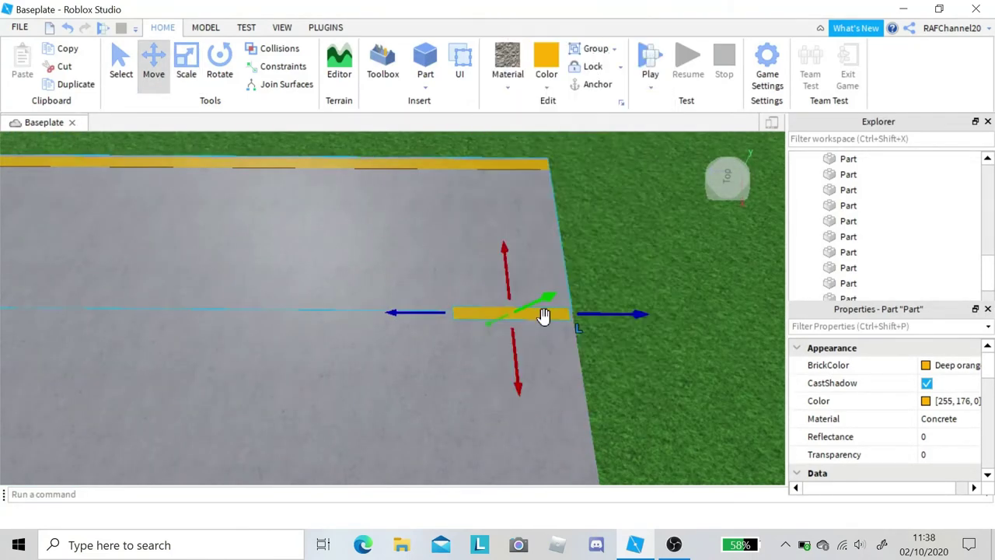
pyautogui.moveTo(604, 318); pyautogui.dragTo(422, 326)
pyautogui.press('a')
pyautogui.rightClick(424, 314)
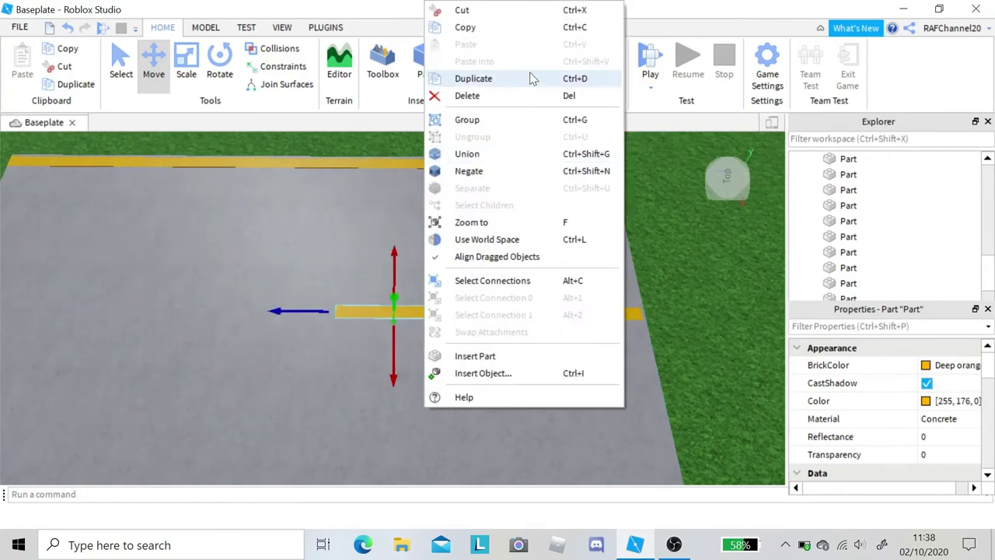
pyautogui.click(532, 78)
pyautogui.moveTo(506, 311); pyautogui.dragTo(282, 325)
pyautogui.rightClick(310, 315)
pyautogui.click(390, 79)
pyautogui.press('a')
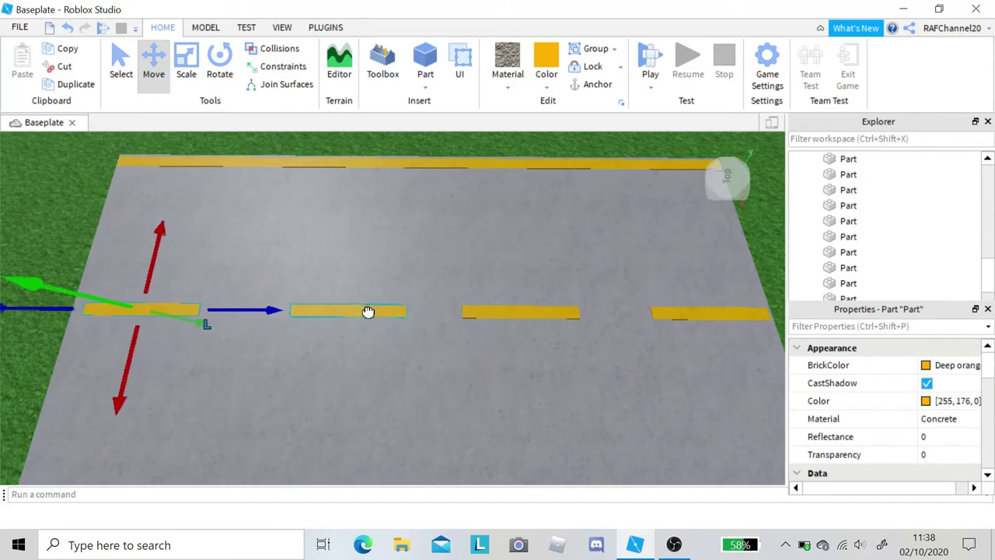
# Shift the dashes lengthwise along the centre line to even out the gaps between them.
pyautogui.click(370, 311)
pyautogui.moveTo(460, 313); pyautogui.dragTo(453, 313)
pyautogui.press('d')
pyautogui.scroll(-2, 544, 315)
pyautogui.click(581, 315)
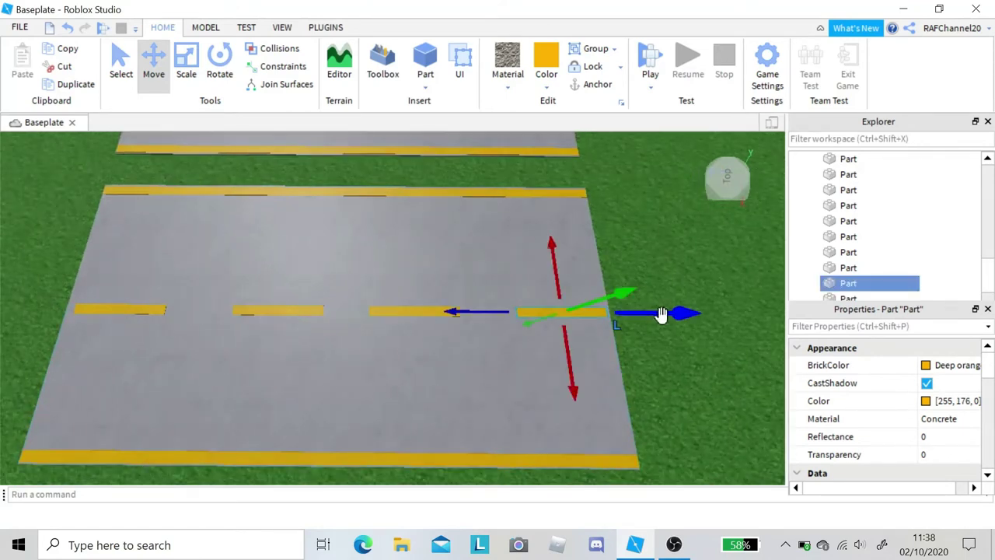
pyautogui.click(396, 311)
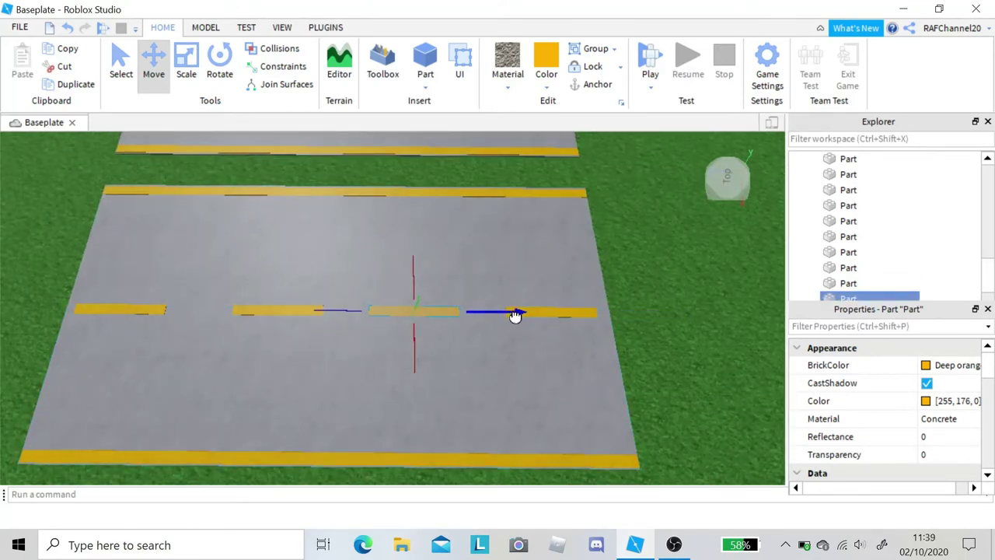
pyautogui.moveTo(516, 315); pyautogui.dragTo(629, 318)
pyautogui.click(726, 362)
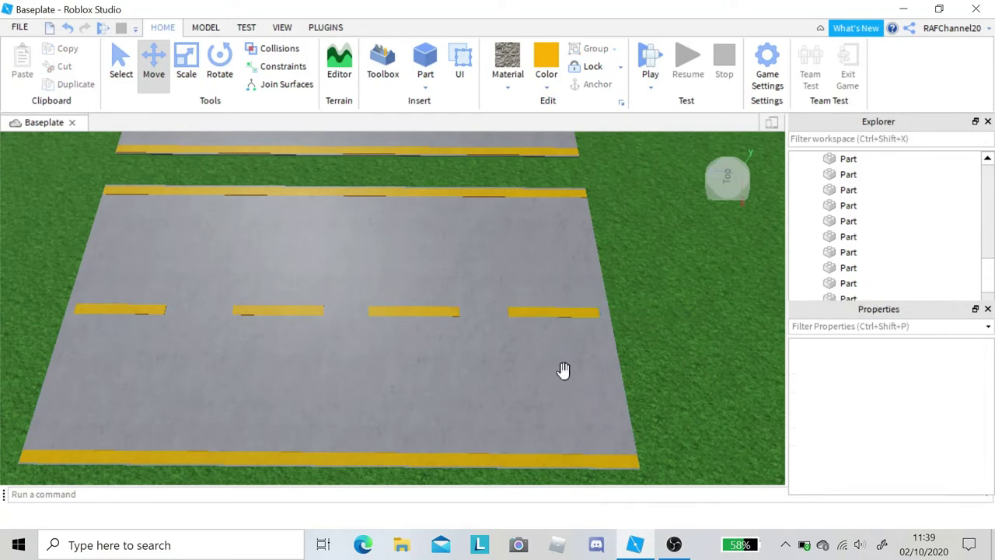
pyautogui.press('a')
pyautogui.scroll(-1, 459, 317)
pyautogui.scroll(1, 447, 314)
pyautogui.click(447, 312)
pyautogui.click(219, 318)
# Lock the grey slab under the arrow on the parking road.
pyautogui.scroll(-3, 187, 322)
pyautogui.moveTo(219, 320); pyautogui.dragTo(163, 323, button='right')
pyautogui.scroll(5, 311, 285)
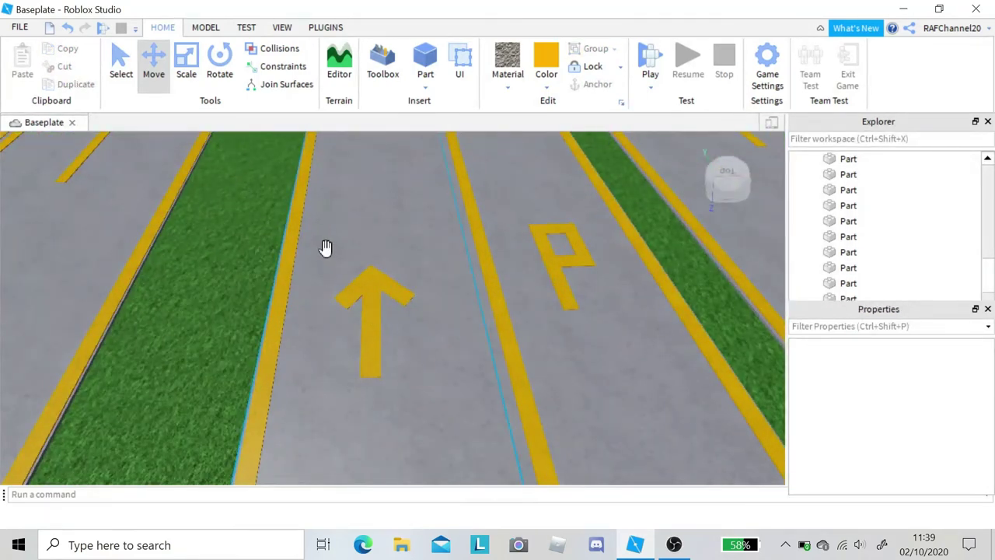
pyautogui.click(596, 67)
pyautogui.click(364, 199)
pyautogui.click(588, 72)
# Duplicate the three arrow parts together and centre the copy in the new road's lane nearest the P.
pyautogui.moveTo(313, 257); pyautogui.dragTo(424, 385)
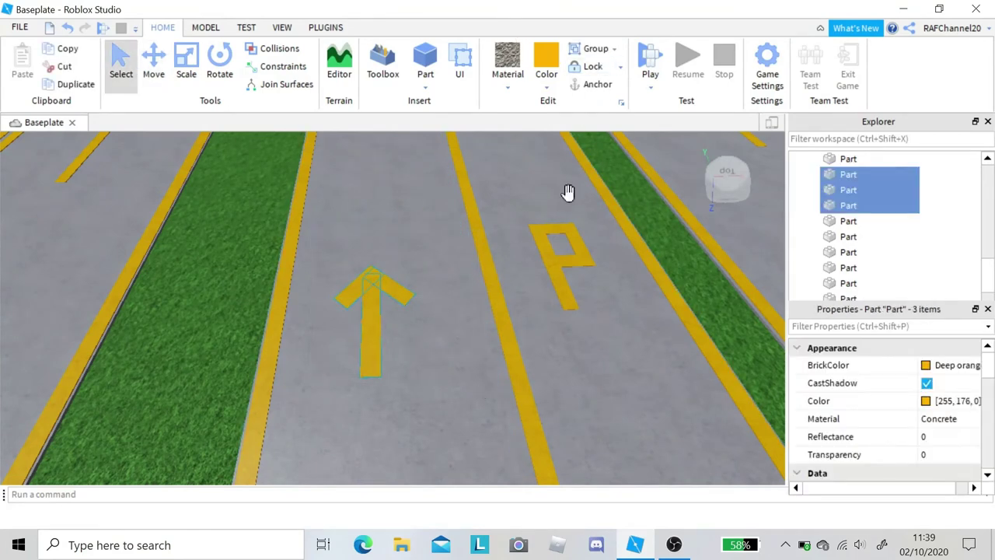
pyautogui.hotkey('ctrl', '2')
pyautogui.rightClick(385, 294)
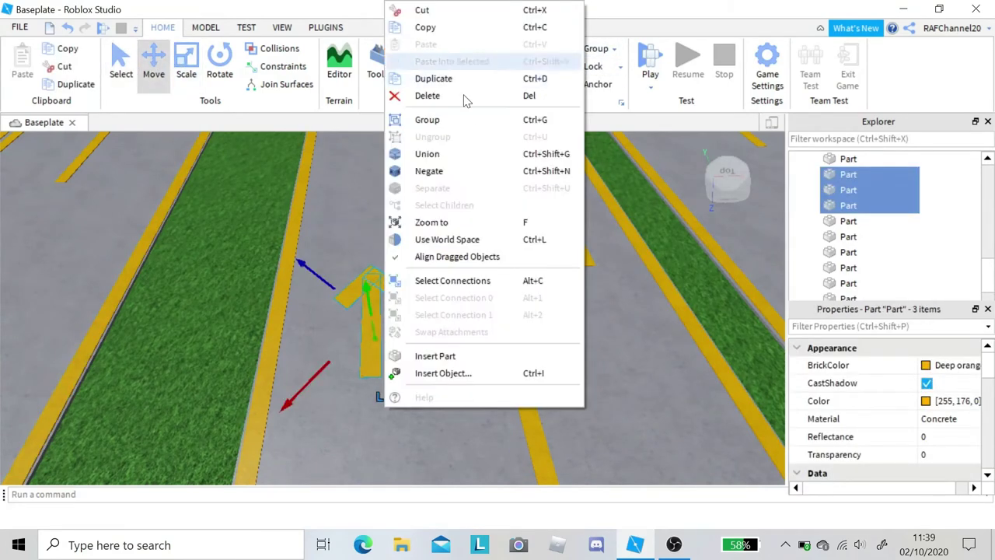
pyautogui.click(464, 84)
pyautogui.moveTo(438, 381); pyautogui.dragTo(497, 426)
pyautogui.press('d')
pyautogui.moveTo(481, 288); pyautogui.dragTo(455, 269)
pyautogui.moveTo(380, 245); pyautogui.dragTo(497, 321)
pyautogui.moveTo(475, 219); pyautogui.dragTo(445, 244)
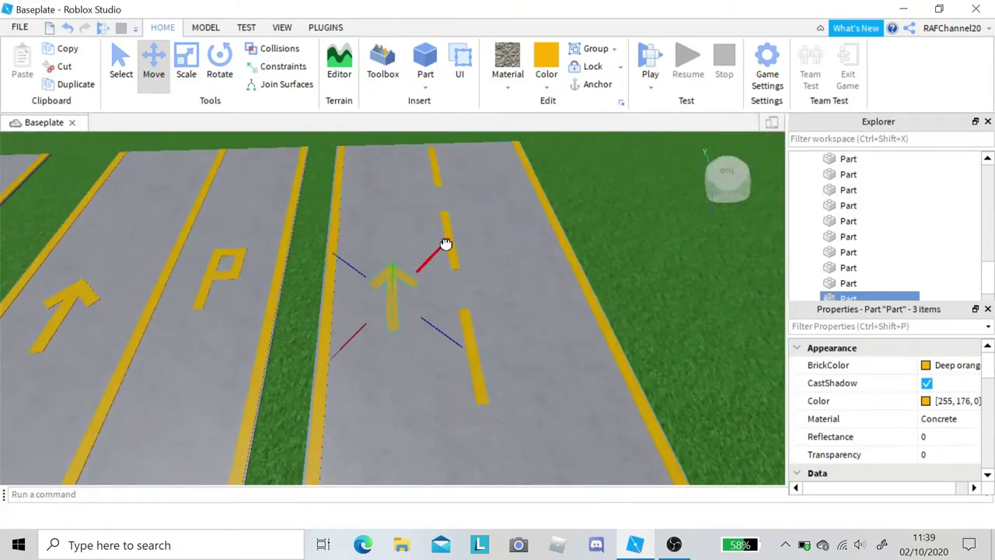
# Duplicate the new road's arrow and align the copy beside it in the outer lane.
pyautogui.rightClick(396, 297)
pyautogui.click(456, 77)
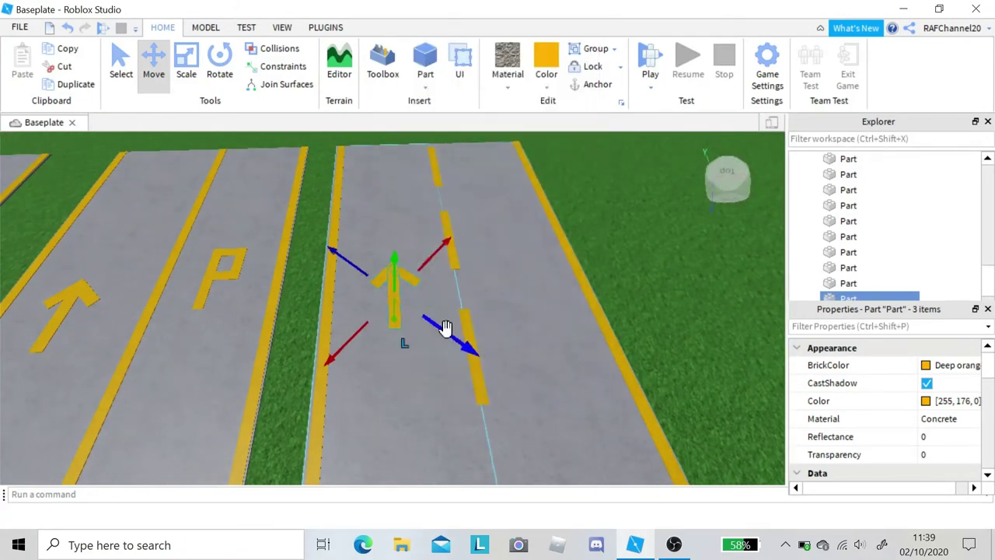
pyautogui.moveTo(444, 329); pyautogui.dragTo(576, 252)
pyautogui.moveTo(566, 333); pyautogui.dragTo(574, 338)
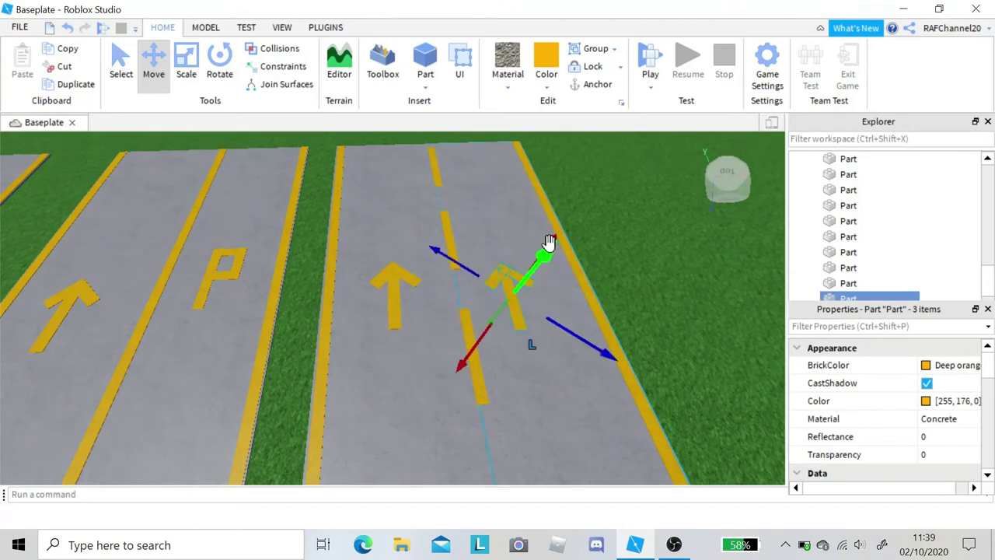
pyautogui.press('d')
pyautogui.moveTo(609, 242); pyautogui.dragTo(603, 241, button='right')
pyautogui.moveTo(440, 432); pyautogui.dragTo(447, 441)
pyautogui.moveTo(520, 400); pyautogui.dragTo(506, 354, button='right')
pyautogui.moveTo(496, 264); pyautogui.dragTo(503, 257)
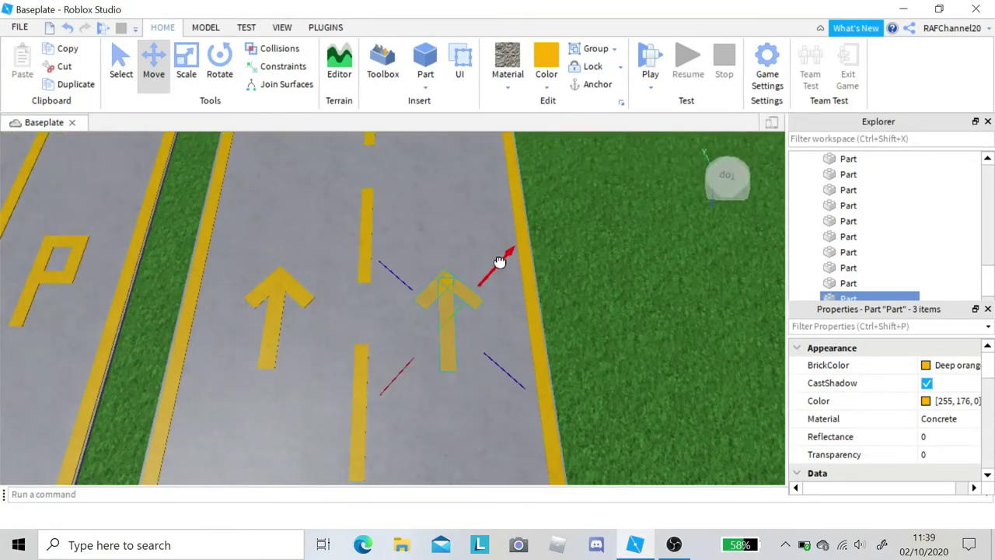
# Unlock the grey slab under the parking road's arrow lane.
pyautogui.click(579, 342)
pyautogui.press('s')
pyautogui.press('a')
pyautogui.click(593, 66)
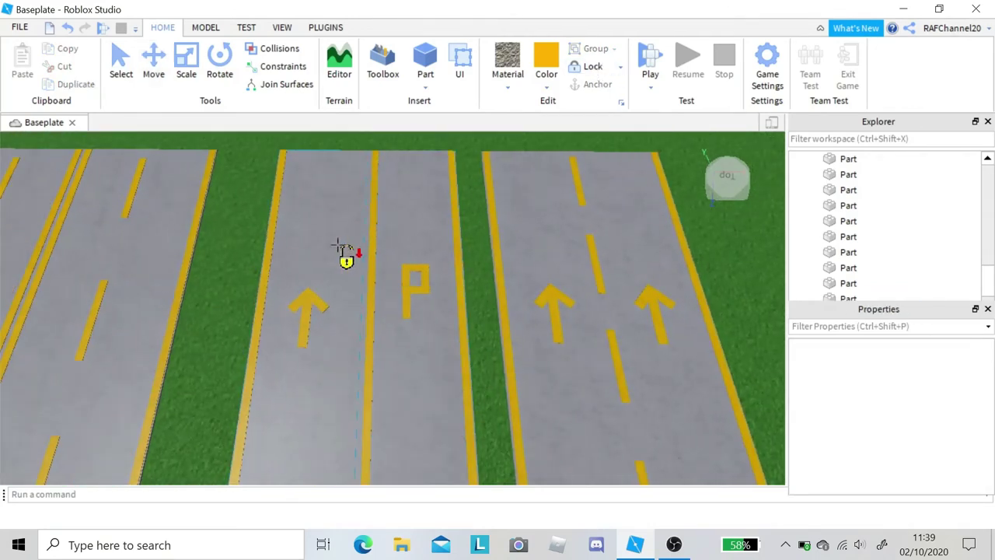
pyautogui.hotkey('alt', 'l')
# Group all six parts of the two-lane road with the double centre line into one model.
pyautogui.scroll(-6, 672, 310)
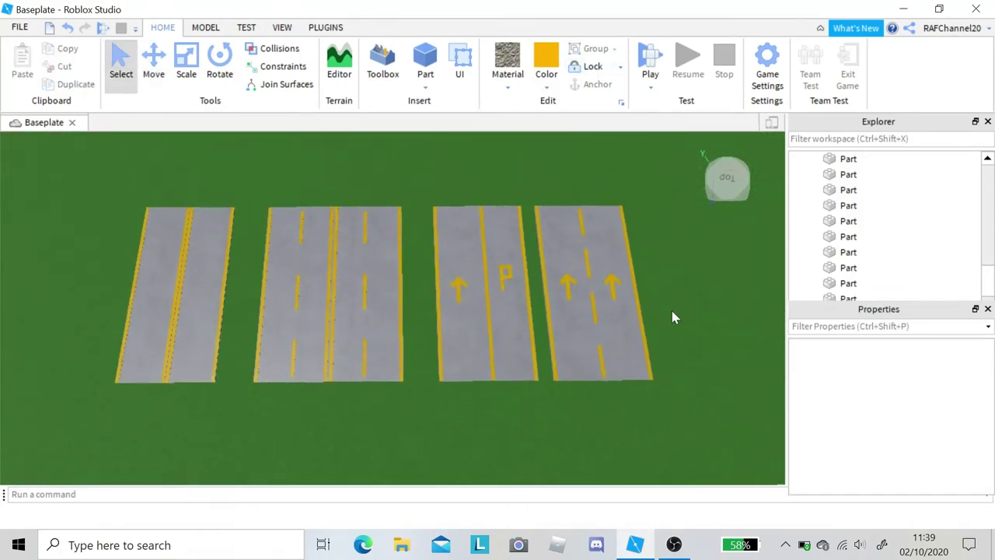
pyautogui.press('a')
pyautogui.press('w')
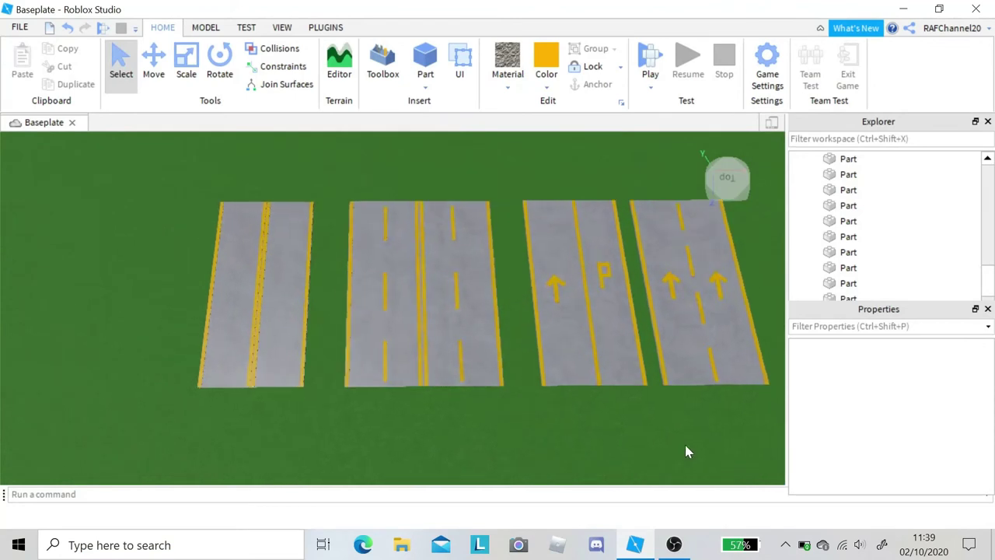
pyautogui.moveTo(426, 264); pyautogui.dragTo(483, 425)
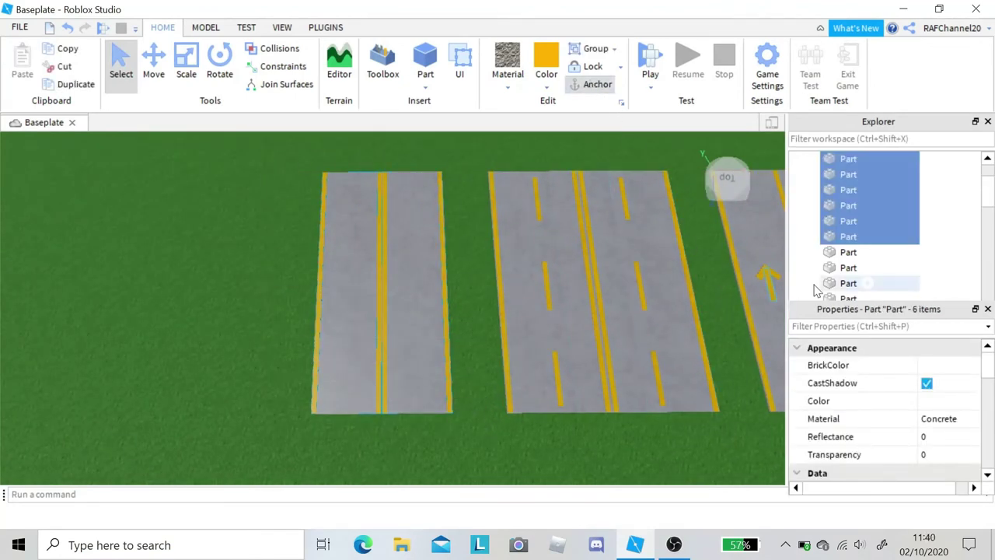
pyautogui.click(595, 48)
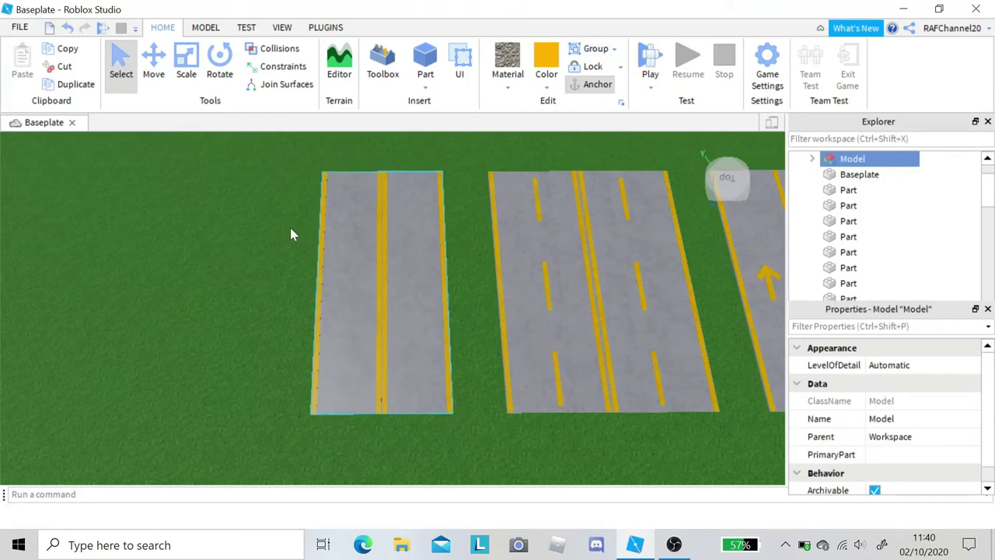
# Save the grouped two-lane road to Roblox as an asset titled "Small Highway Road".
pyautogui.rightClick(847, 159)
pyautogui.click(863, 370)
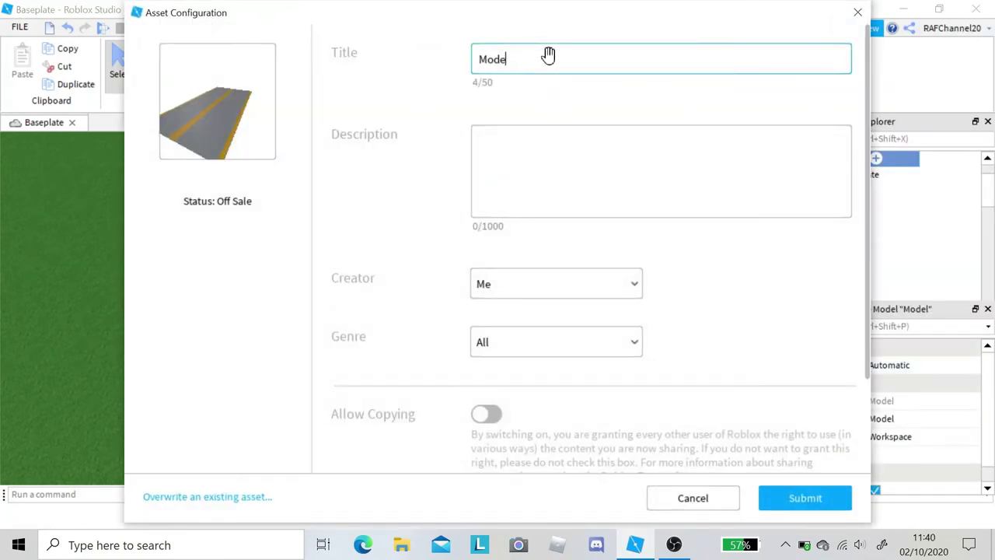
pyautogui.press('BackSpace')
pyautogui.press('BackSpace')
pyautogui.press('BackSpace')
pyautogui.press('BackSpace')
pyautogui.write('Small Highway Roa')
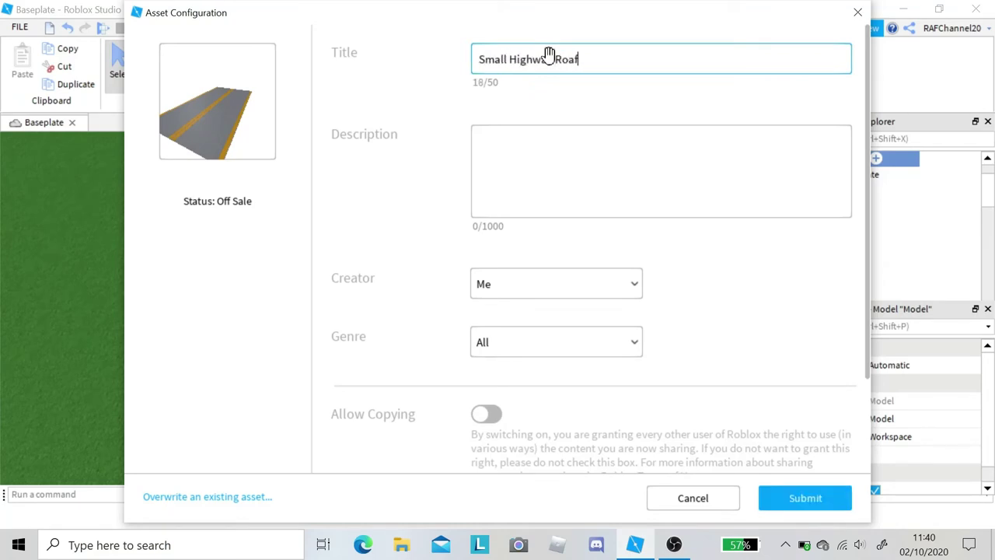
pyautogui.click(814, 498)
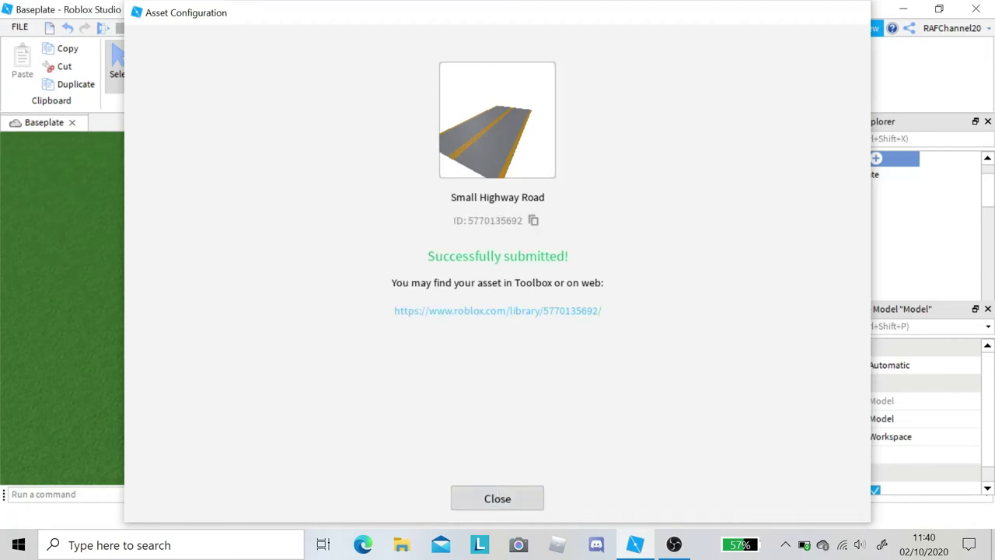
pyautogui.click(497, 499)
# Group all parts of the four-lane road with dashed lane lines and a double centre line into one model.
pyautogui.press('d')
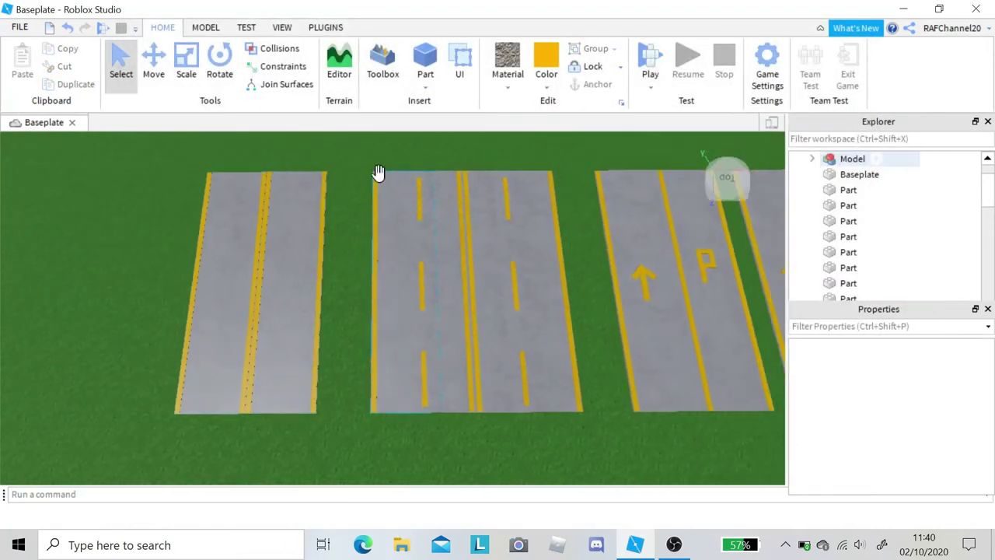
pyautogui.moveTo(335, 144); pyautogui.dragTo(582, 420)
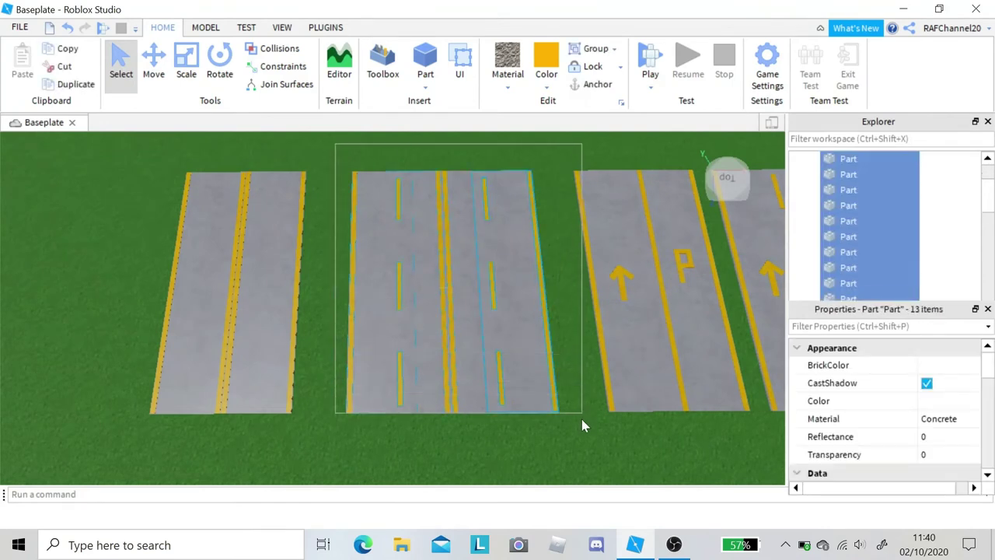
pyautogui.click(590, 50)
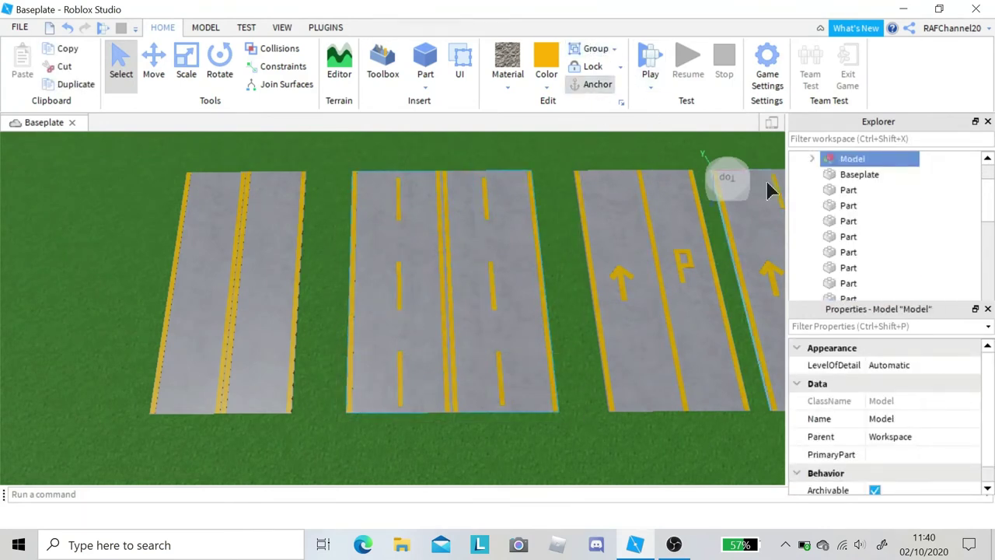
# Save the grouped four-lane road to Roblox as an asset titled "Highway Road".
pyautogui.rightClick(858, 159)
pyautogui.click(879, 366)
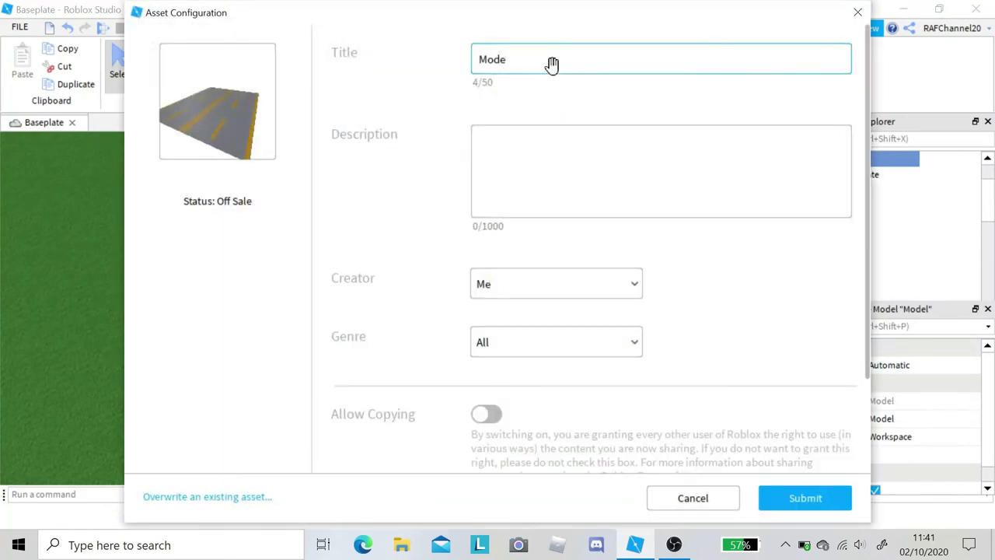
pyautogui.press('BackSpace')
pyautogui.press('BackSpace')
pyautogui.press('BackSpace')
pyautogui.press('BackSpace')
pyautogui.write('Highway Roa')
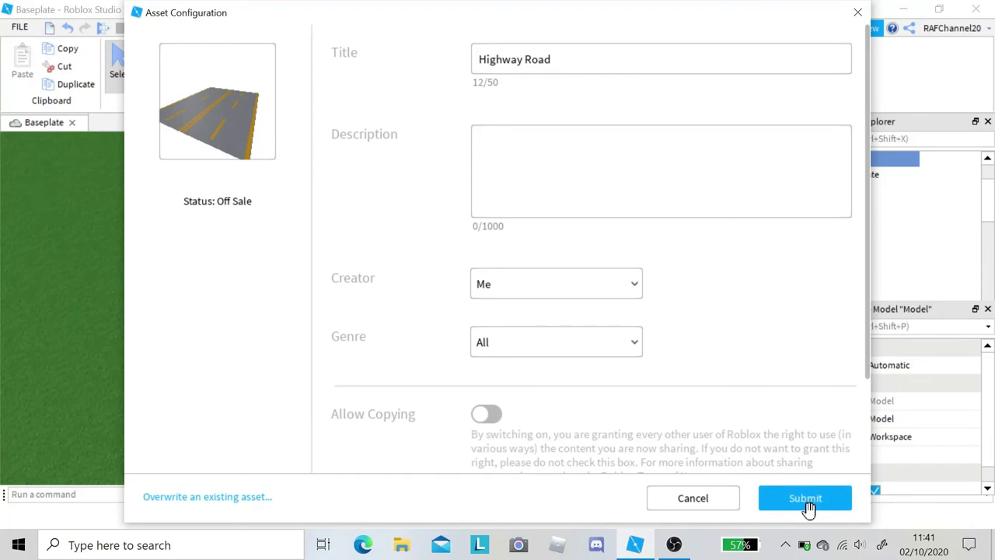
pyautogui.click(805, 498)
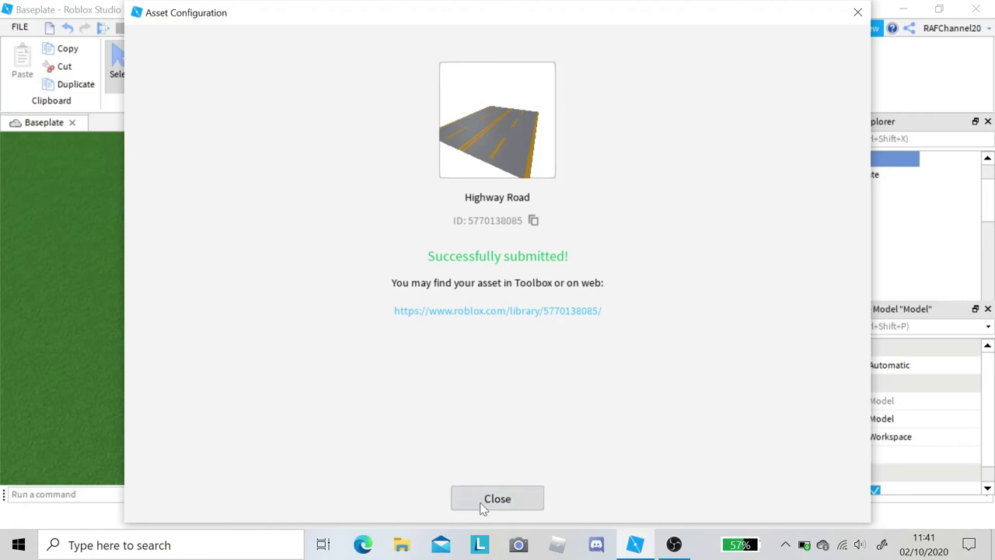
pyautogui.click(472, 510)
# Group all parts of the parking road, including its arrow and P marking, into one model.
pyautogui.press('d')
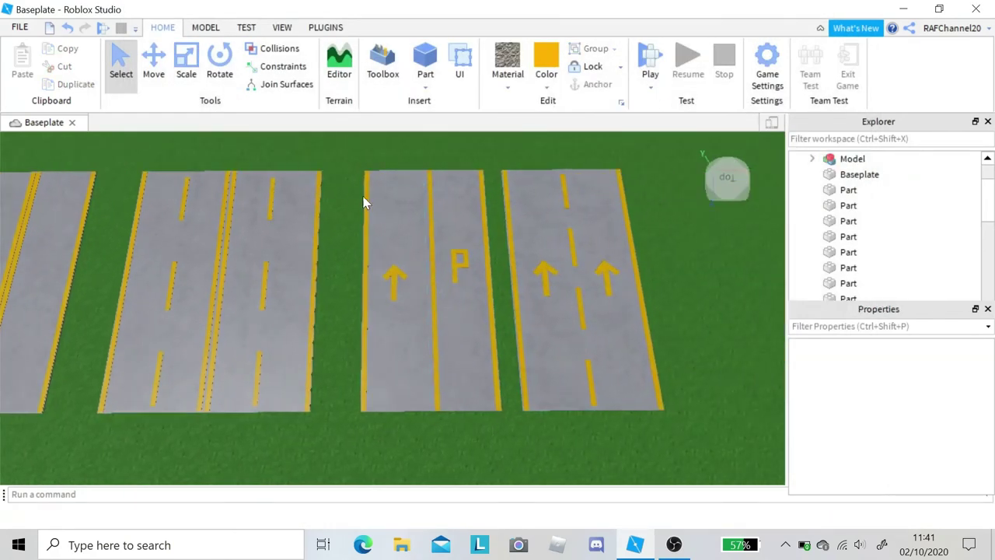
pyautogui.moveTo(333, 139); pyautogui.dragTo(505, 417)
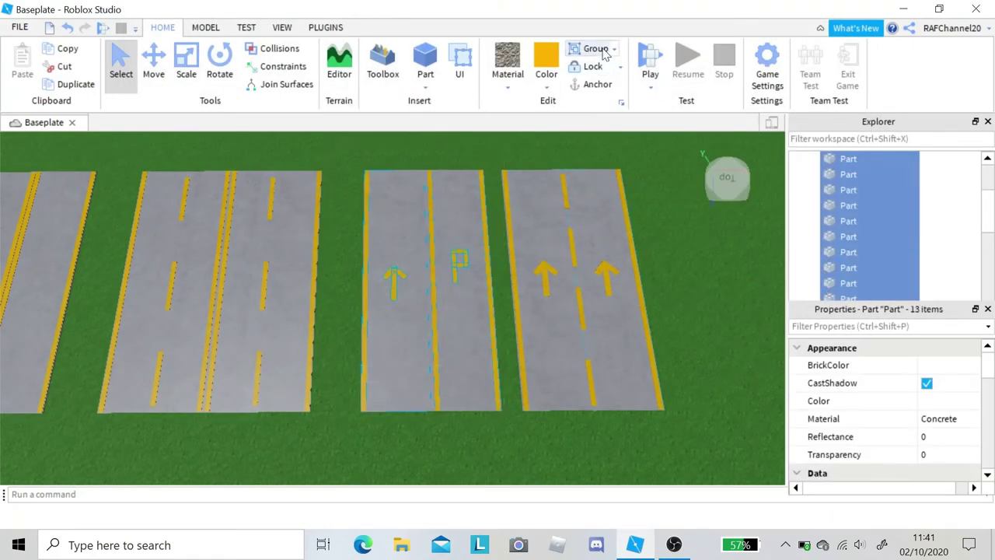
pyautogui.click(599, 50)
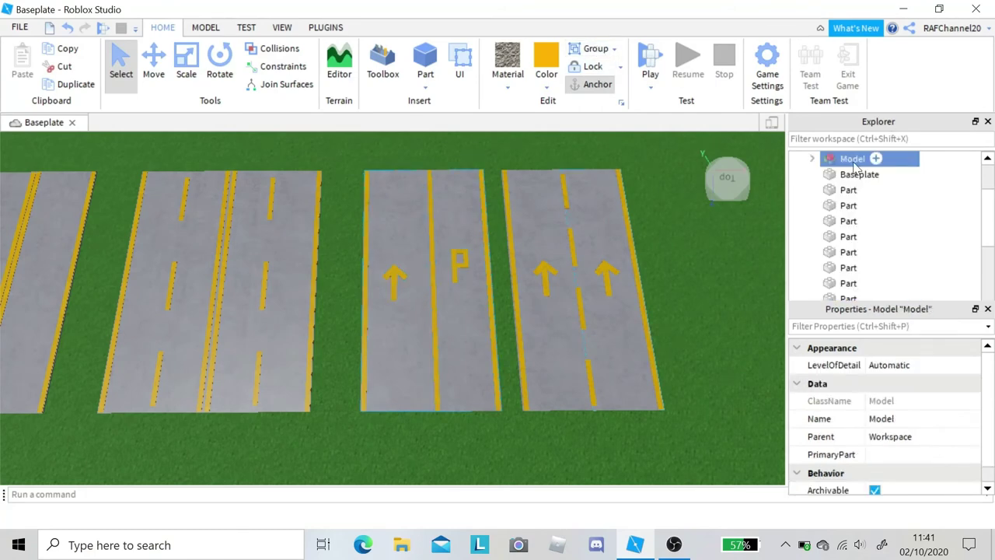
# Save the grouped parking road to Roblox as an asset titled "1 way 1 lane road with parking lot".
pyautogui.rightClick(848, 159)
pyautogui.click(860, 365)
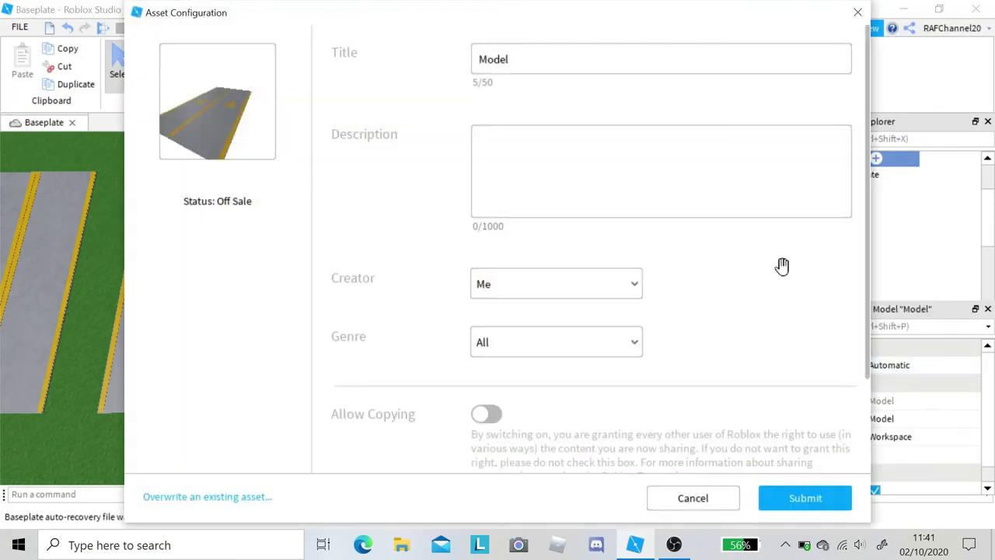
pyautogui.click(609, 63)
pyautogui.press('BackSpace')
pyautogui.press('BackSpace')
pyautogui.write('Roa')
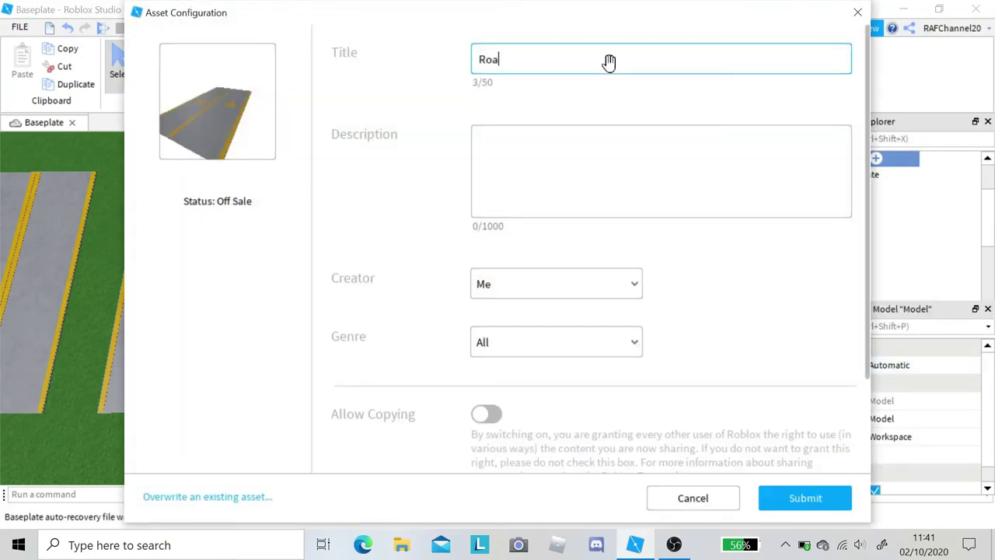
pyautogui.write('d')
pyautogui.press('BackSpace')
pyautogui.press('BackSpace')
pyautogui.press('BackSpace')
pyautogui.press('BackSpace')
pyautogui.write('1 way 1 lane road wih')
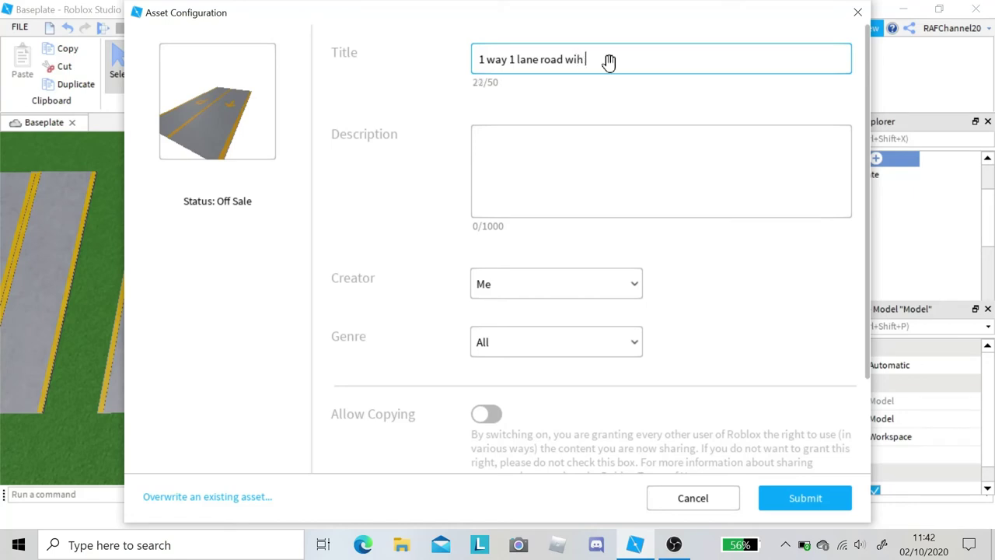
pyautogui.press('BackSpace')
pyautogui.press('BackSpace')
pyautogui.write('th parking lot')
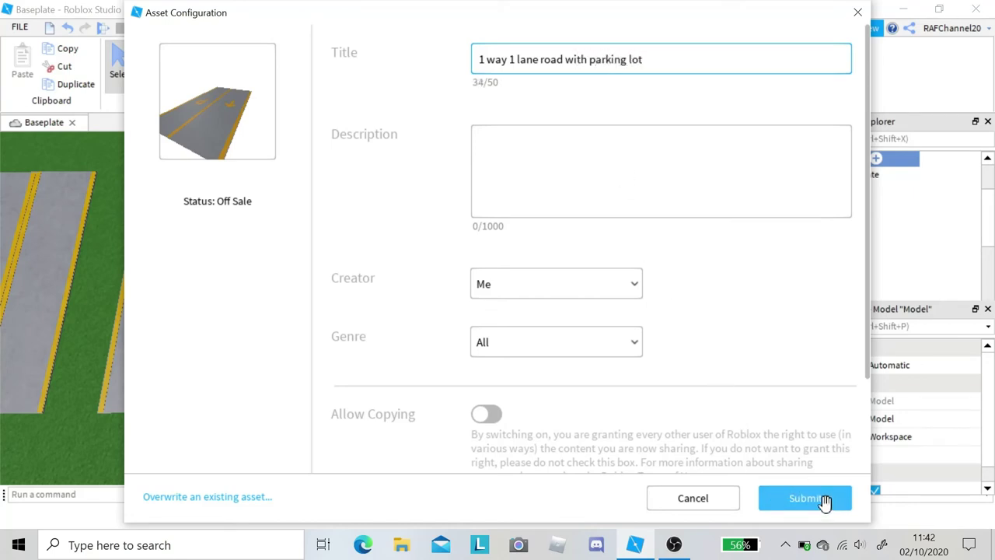
pyautogui.click(808, 498)
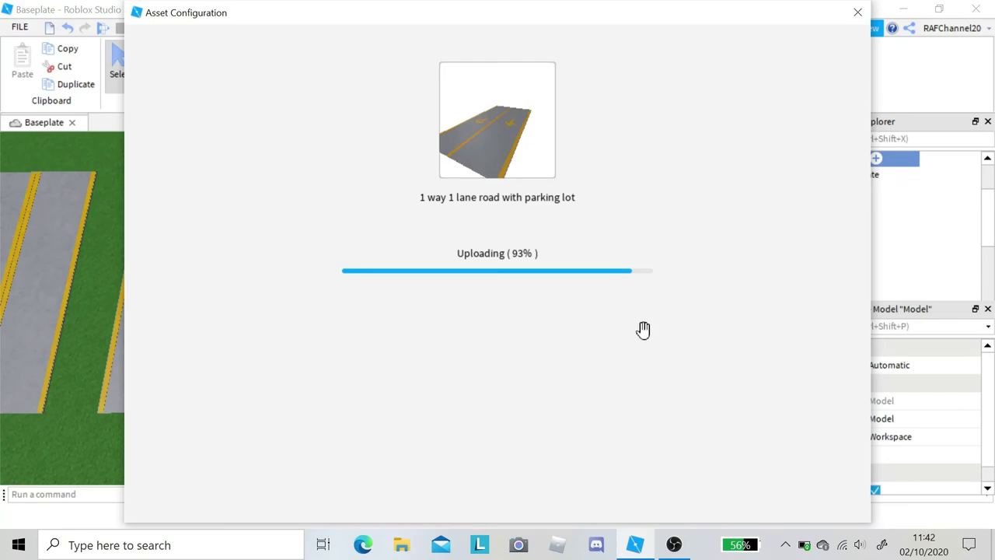
pyautogui.click(486, 499)
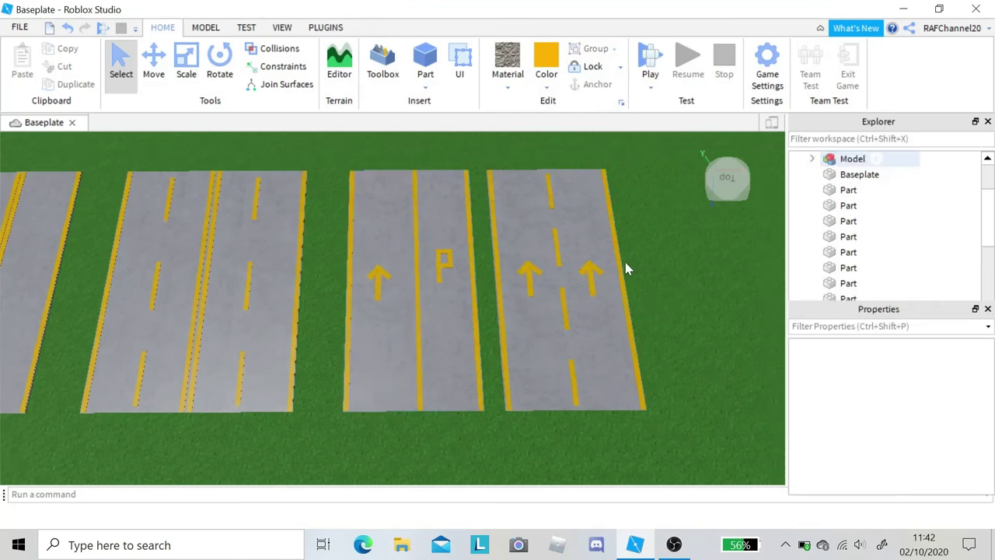
# Group all parts of the dashed two-arrow road into one model.
pyautogui.press('d')
pyautogui.moveTo(411, 209); pyautogui.dragTo(551, 441)
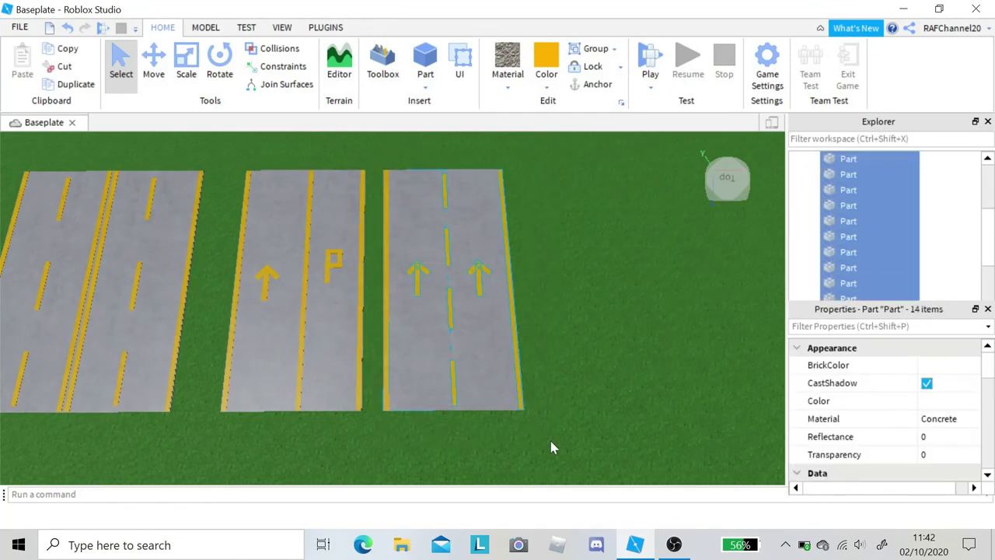
pyautogui.click(595, 49)
pyautogui.click(600, 85)
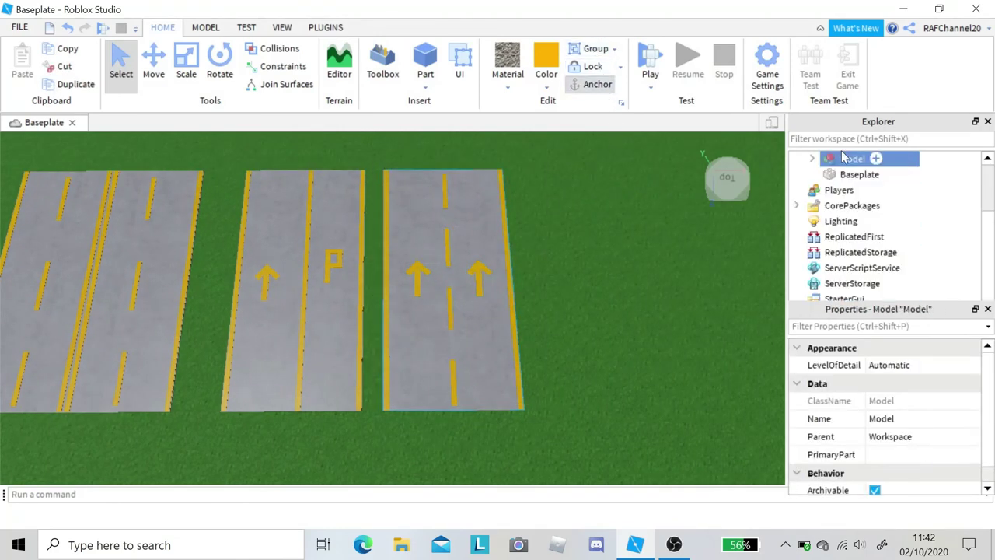
# Try to save the grouped two-arrow road to Roblox as an asset titled "1 way 2 lane road".
pyautogui.rightClick(845, 159)
pyautogui.click(892, 371)
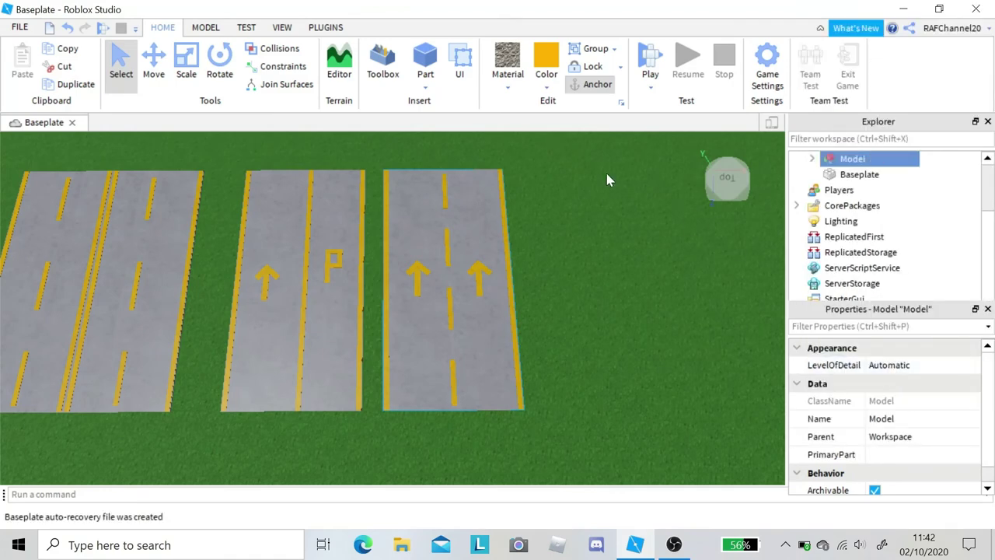
pyautogui.press('BackSpace')
pyautogui.press('BackSpace')
pyautogui.press('BackSpace')
pyautogui.press('BackSpace')
pyautogui.press('BackSpace')
pyautogui.write('2')
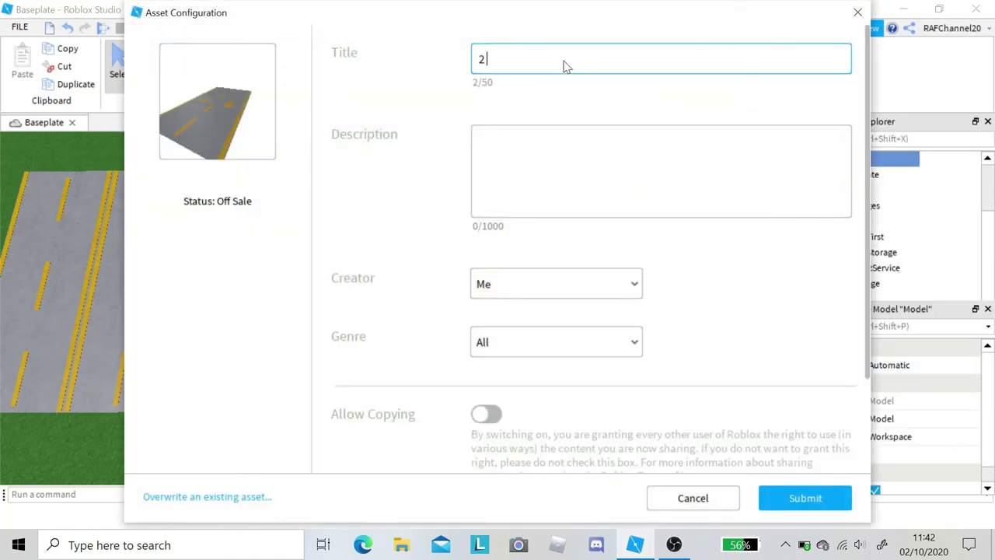
pyautogui.press('BackSpace')
pyautogui.press('BackSpace')
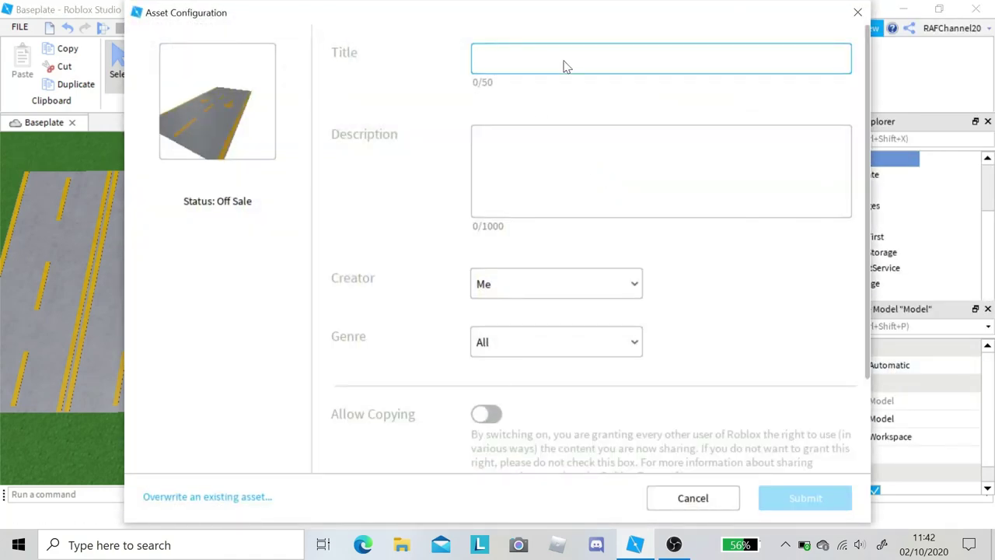
pyautogui.write('1 wau')
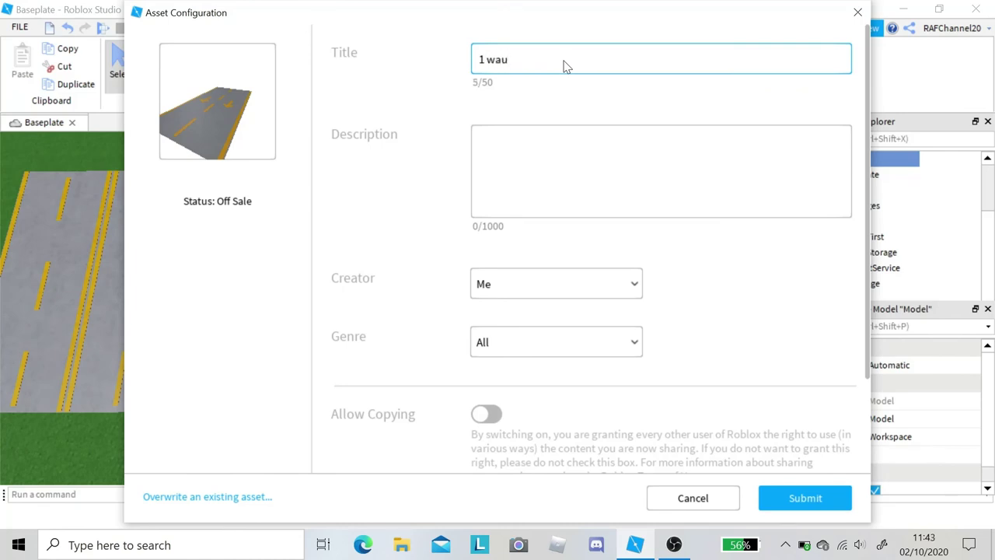
pyautogui.write('ay 2 lane road')
pyautogui.press('BackSpace')
pyautogui.press('BackSpace')
pyautogui.press('BackSpace')
pyautogui.write('oad')
pyautogui.click(806, 498)
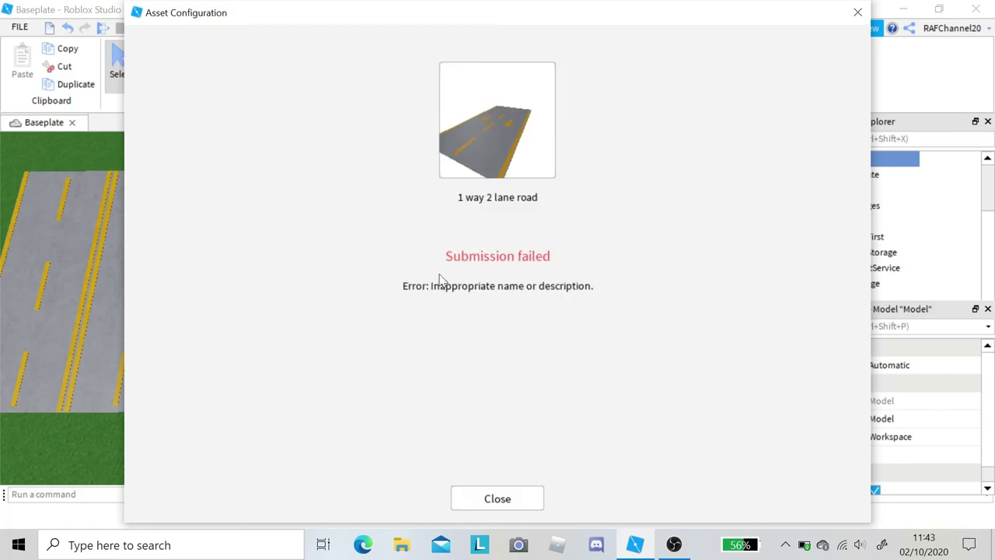
pyautogui.click(509, 500)
pyautogui.click(633, 331)
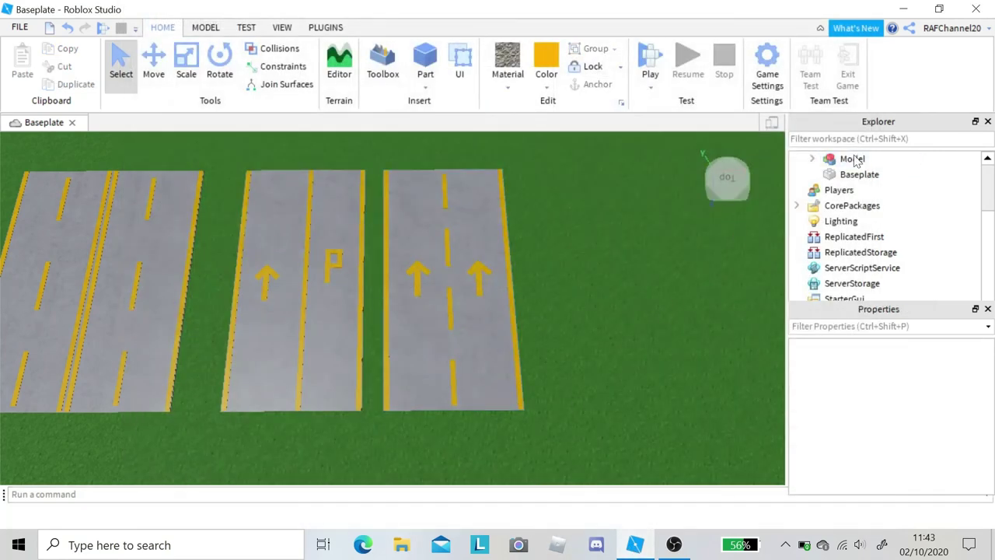
# Try to save the two-arrow road model to Roblox under the shorter title "One way road".
pyautogui.rightClick(857, 159)
pyautogui.click(865, 370)
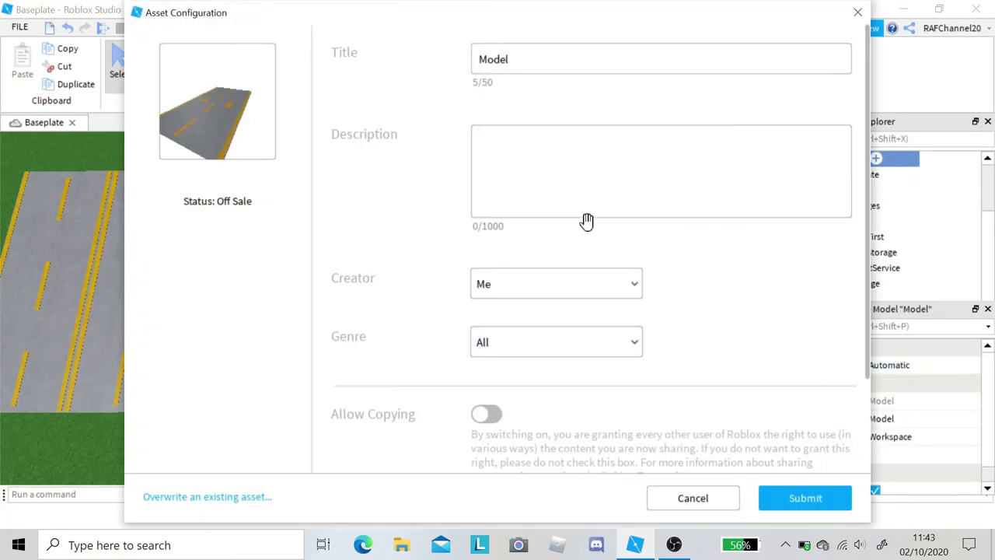
pyautogui.click(589, 54)
pyautogui.press('BackSpace')
pyautogui.press('BackSpace')
pyautogui.press('BackSpace')
pyautogui.press('BackSpace')
pyautogui.press('BackSpace')
pyautogui.write('One way road')
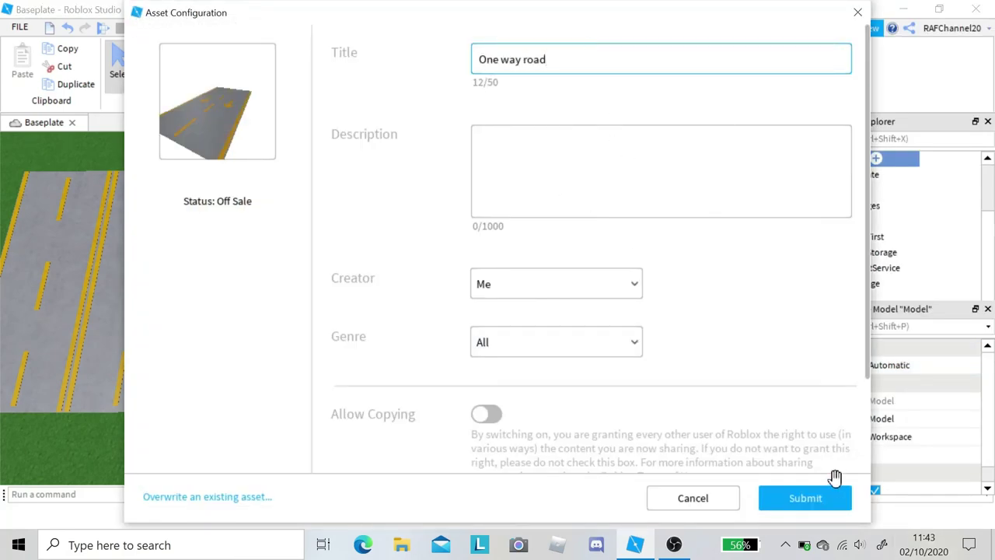
pyautogui.click(816, 498)
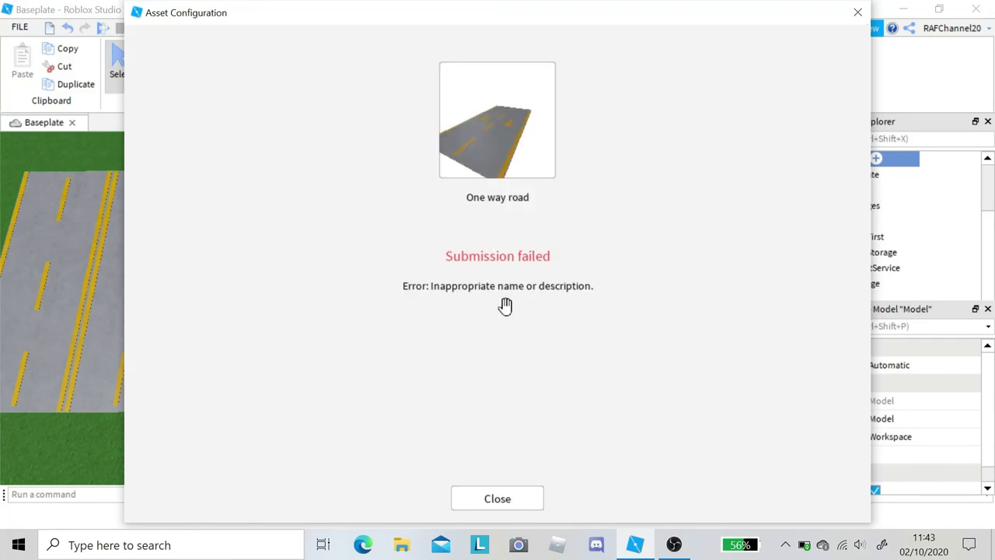
pyautogui.click(507, 498)
pyautogui.click(632, 378)
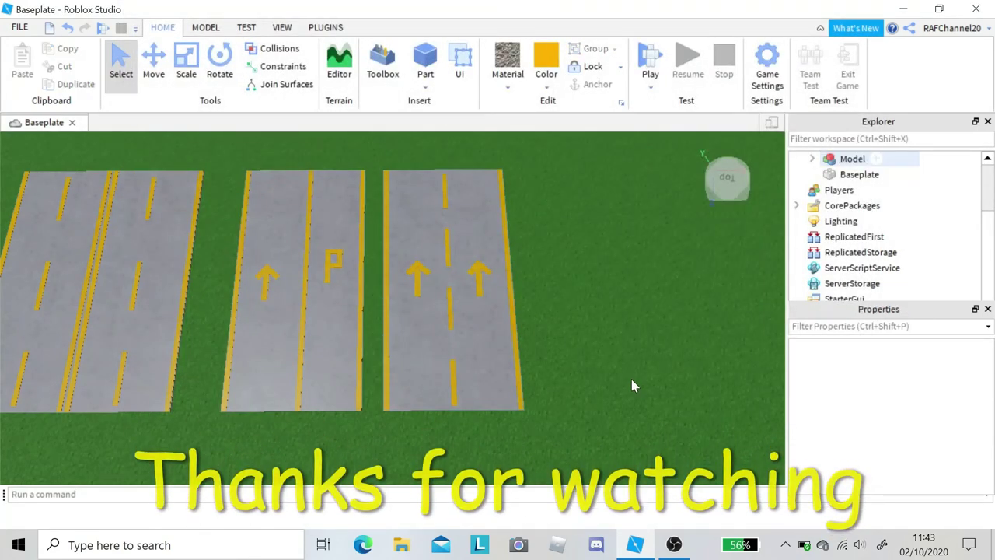
pyautogui.press('a')
pyautogui.scroll(-1, 558, 439)
pyautogui.press('d')
pyautogui.scroll(-3, 554, 447)
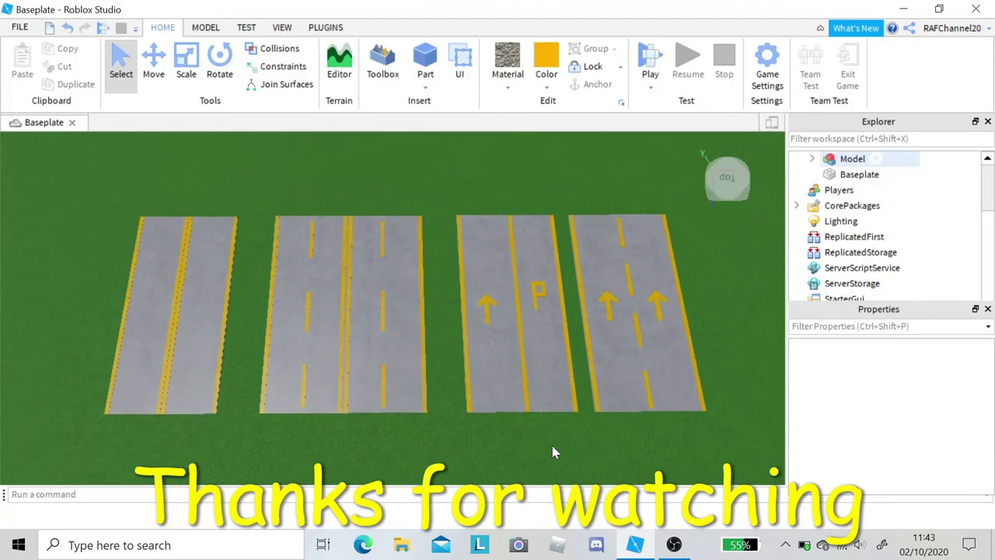